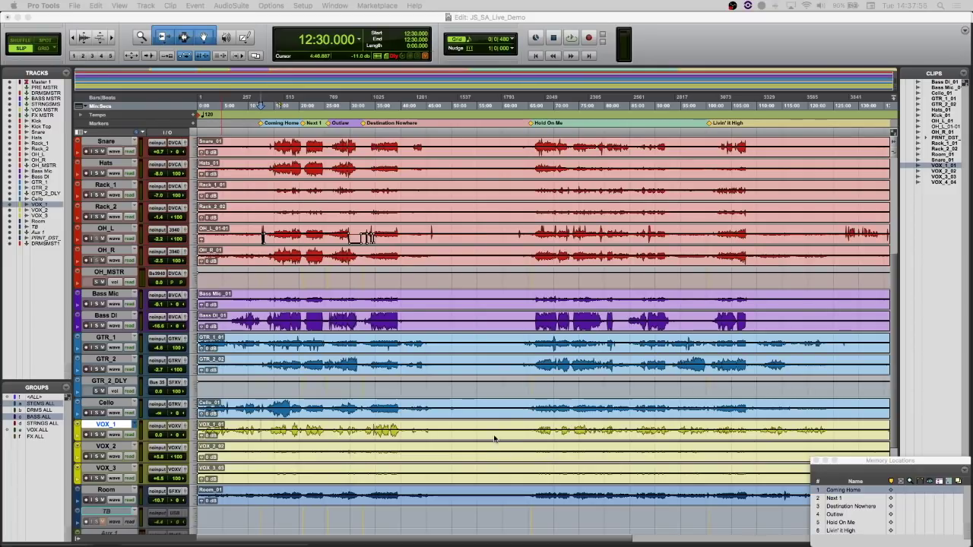
Increase the track height of the VOX_1 track in the Edit window
scroll(494, 439, down, 1)
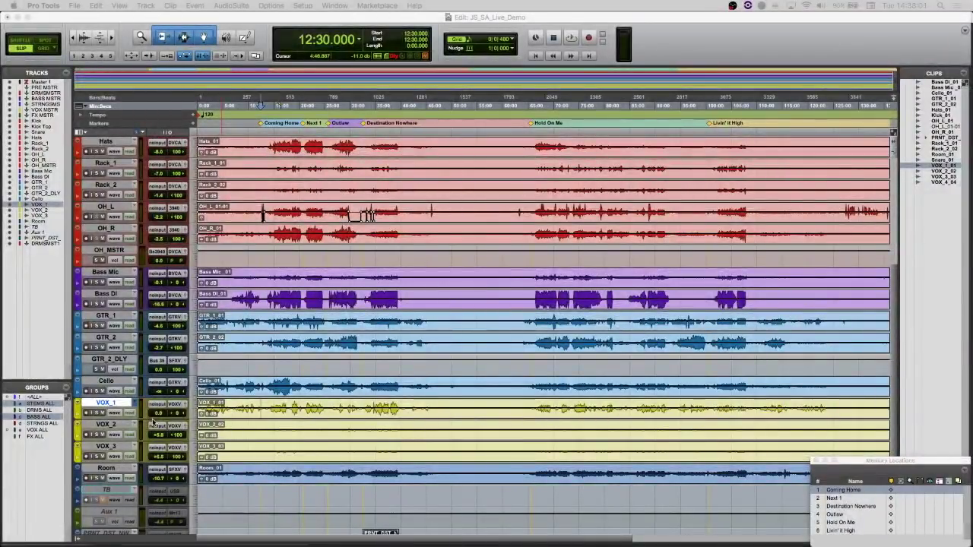
click(194, 417)
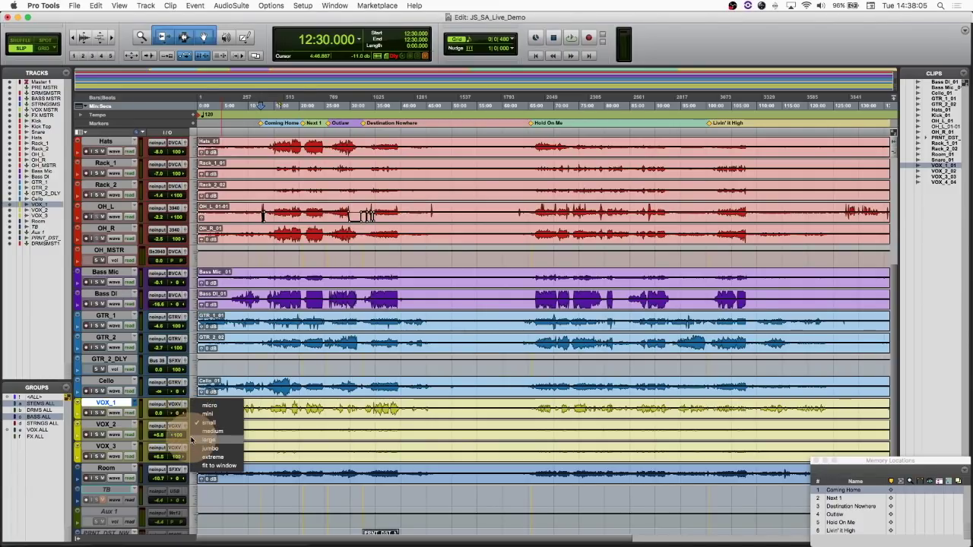
click(195, 413)
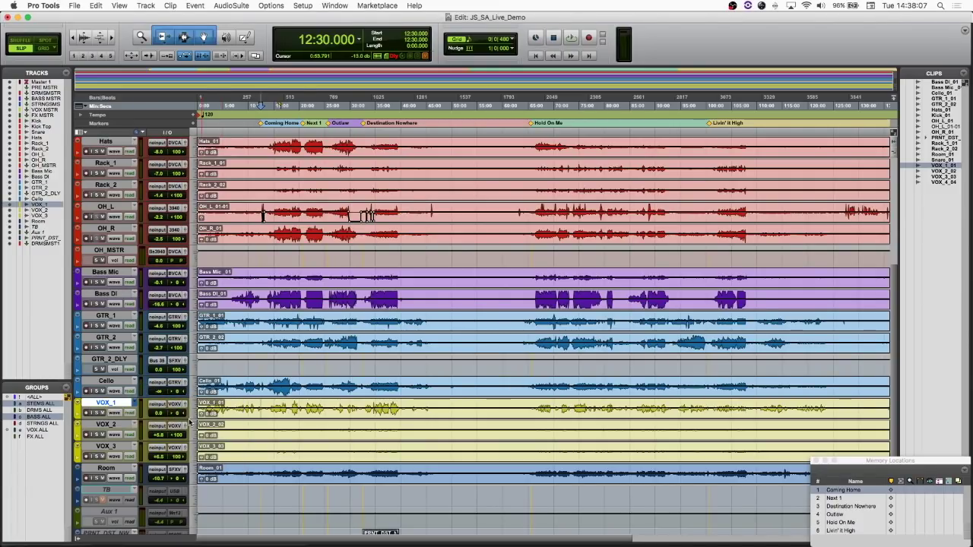
click(189, 415)
click(177, 450)
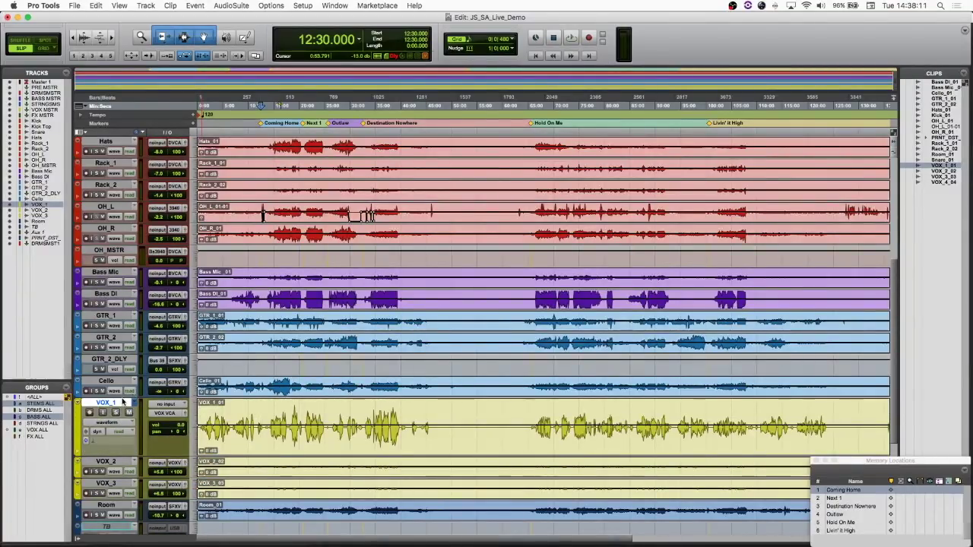
Look at the preset saving and recalling options of the VOX_1 track, including the IJL_Audio_Presets recall category
right_click(121, 403)
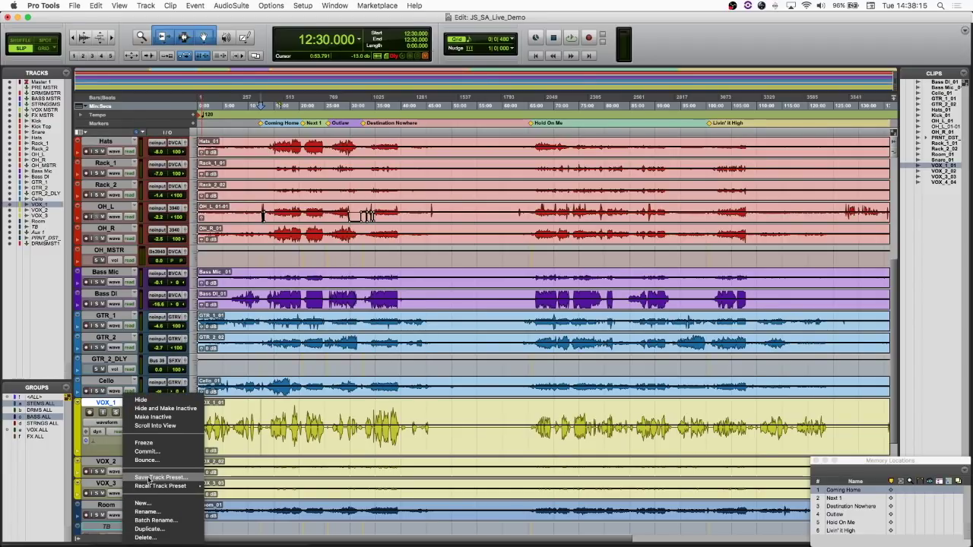
mouse_move(160, 486)
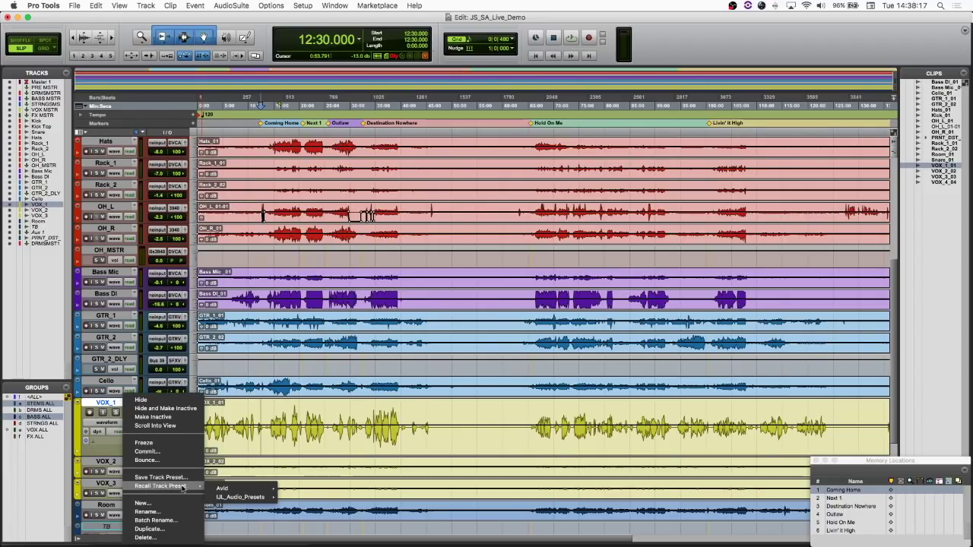
mouse_move(222, 488)
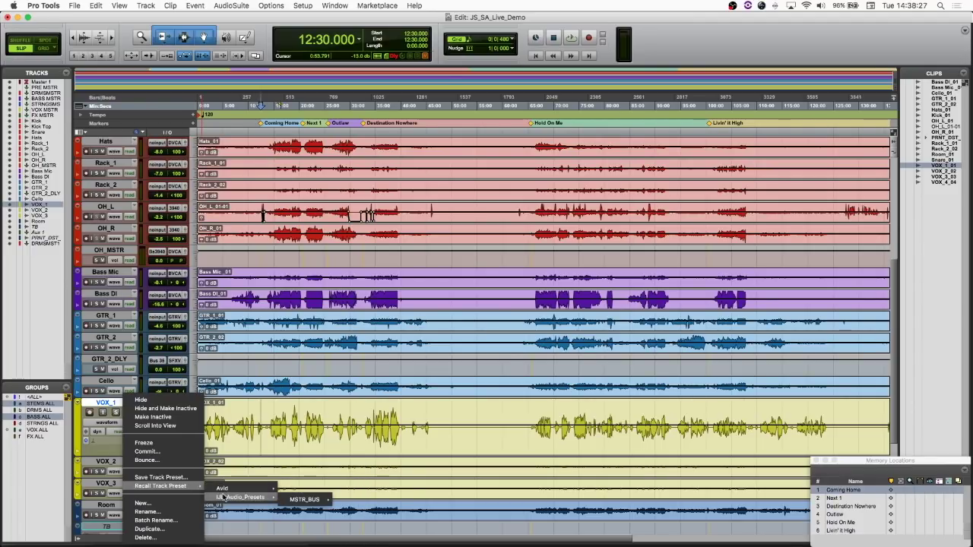
click(97, 454)
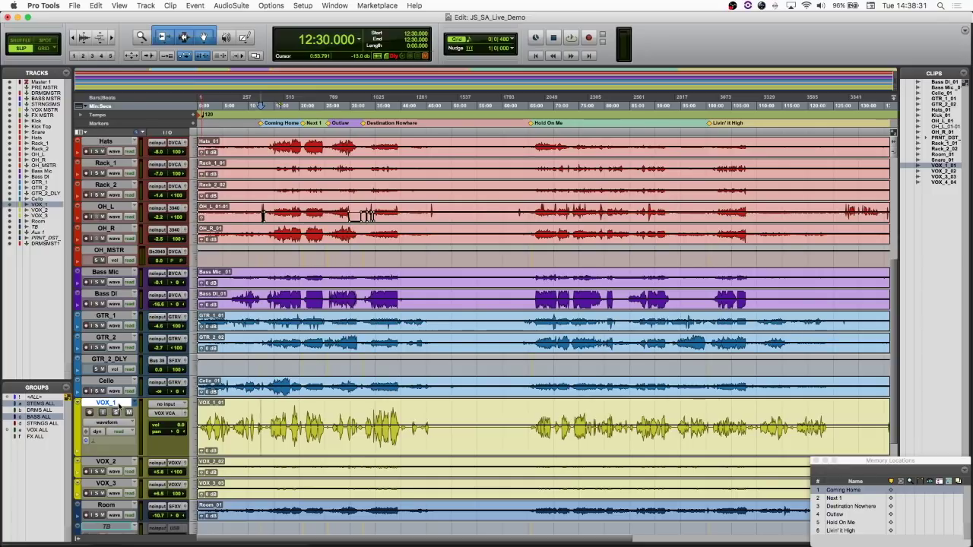
right_click(119, 407)
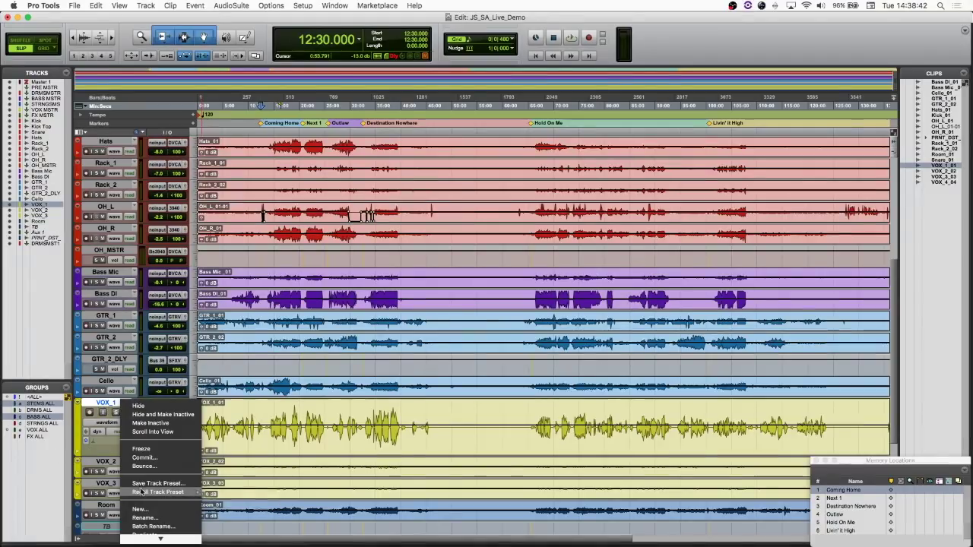
click(95, 453)
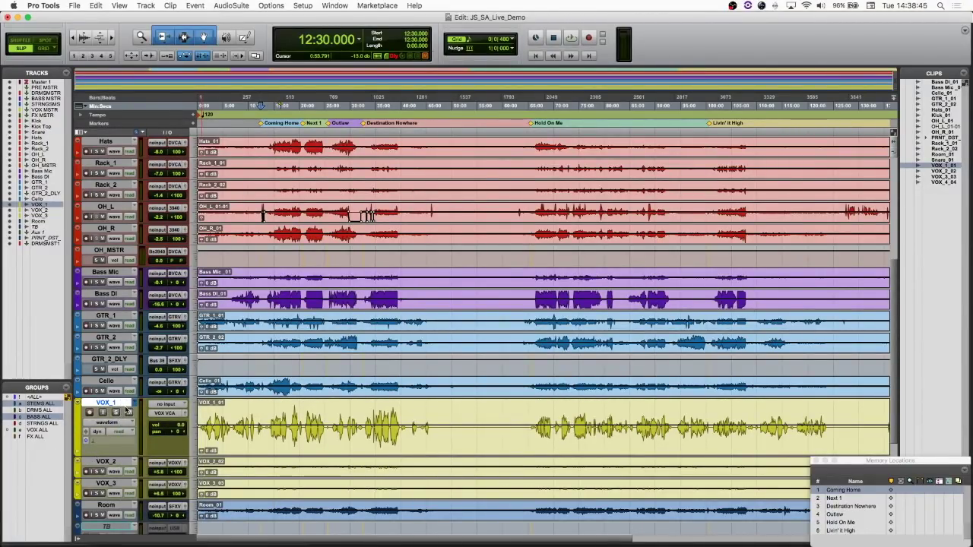
Open the Workspace browser and expand its Track Presets location
key(alt+1)
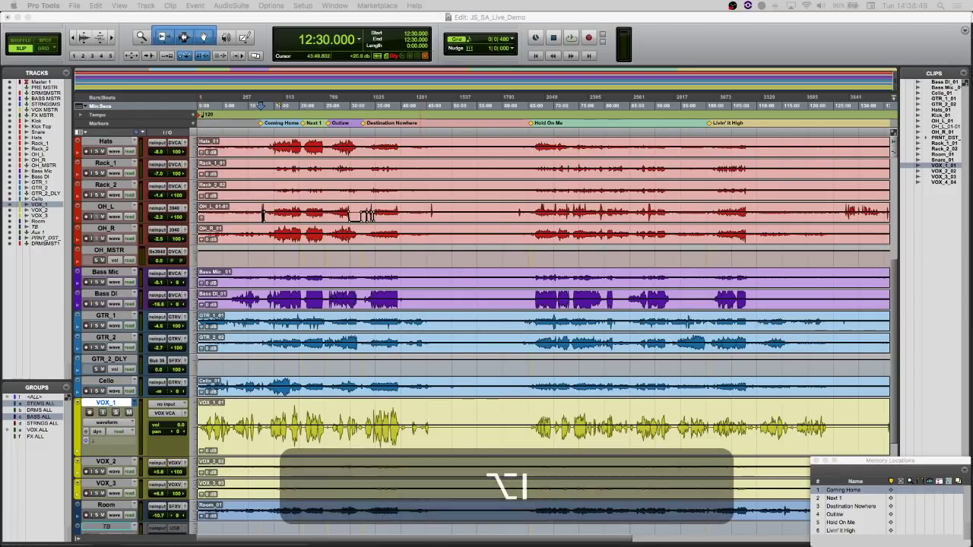
key(alt+semicolon)
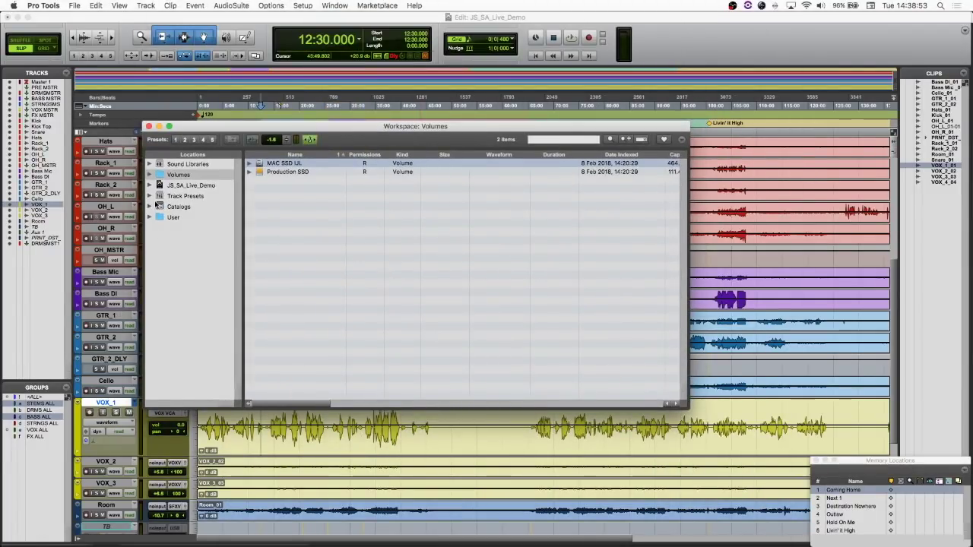
click(159, 196)
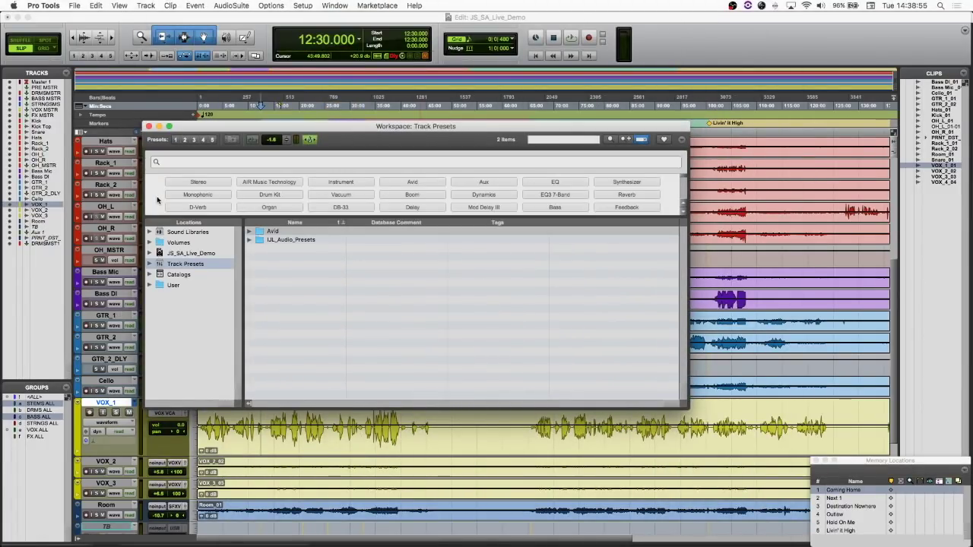
click(150, 263)
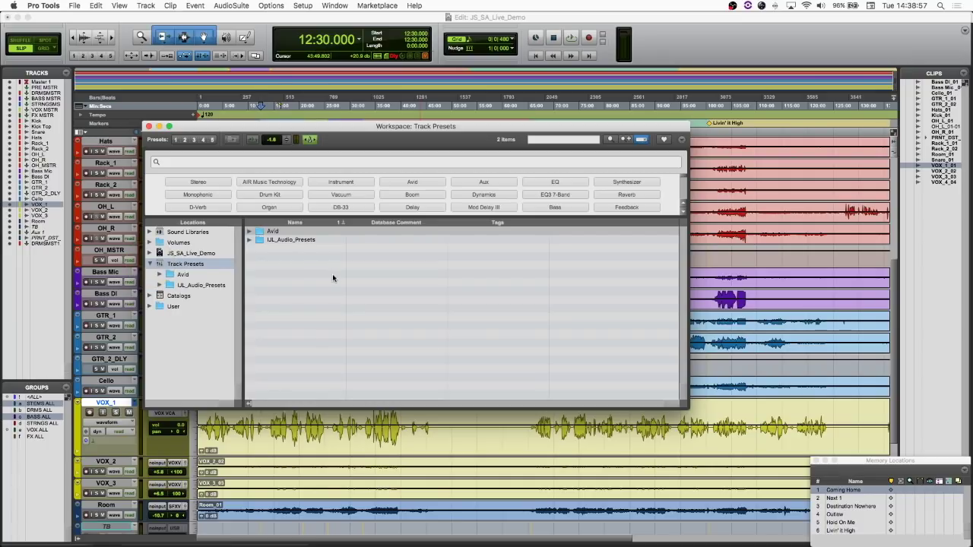
Expand the Avid, IJL_Audio_Presets and MSTR_BUS preset folders and widen the columns to read the full tags
click(249, 231)
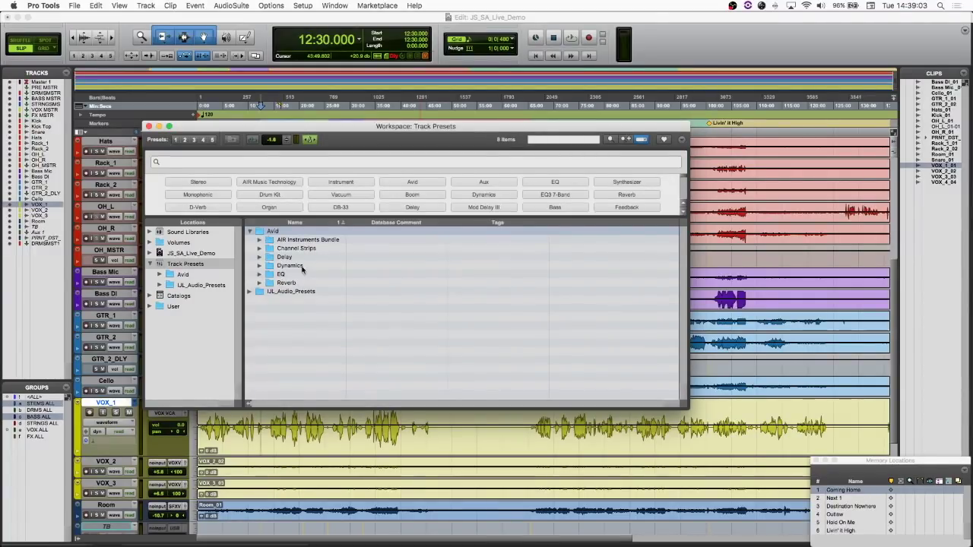
click(248, 292)
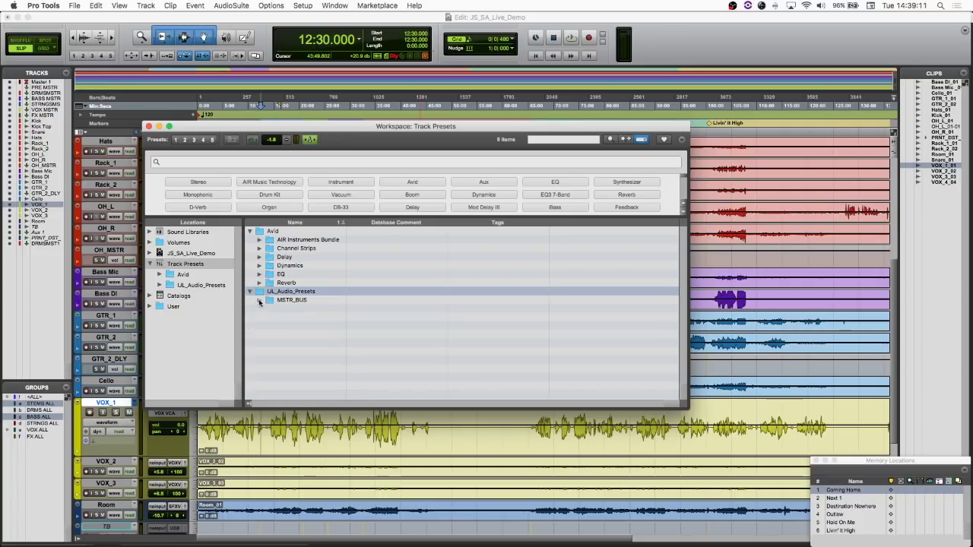
click(259, 301)
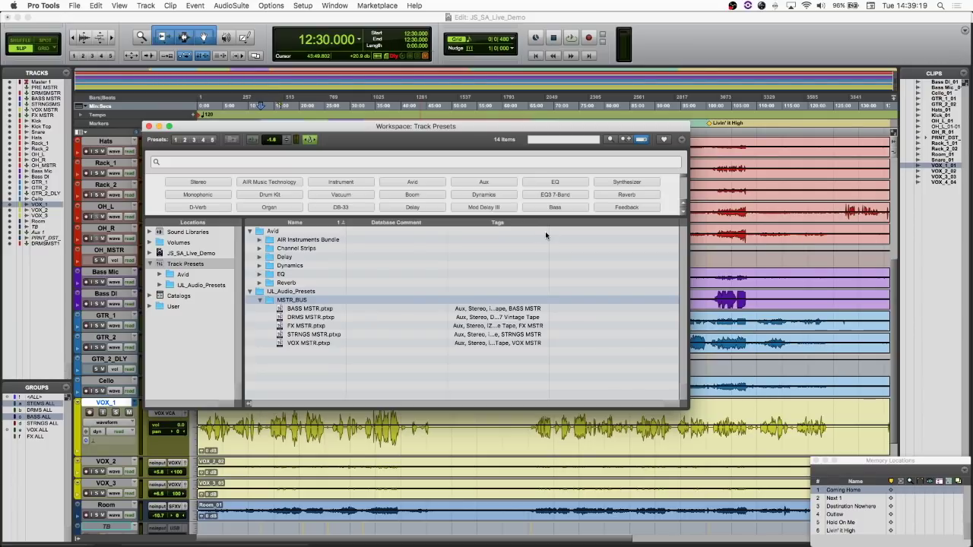
drag(546, 236, 638, 246)
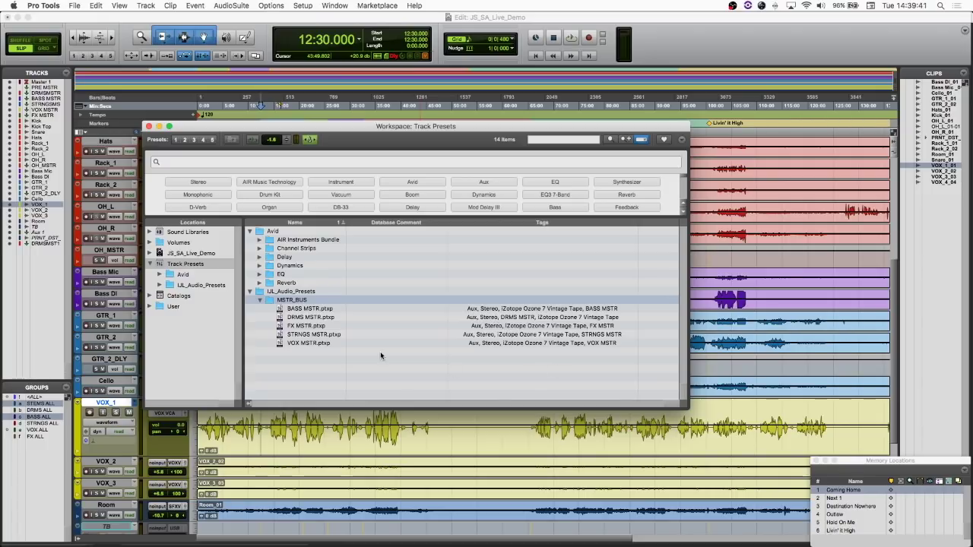
Collapse and re-expand the MSTR_BUS folder, select IJL_Audio_Presets, and close the Workspace browser
click(259, 301)
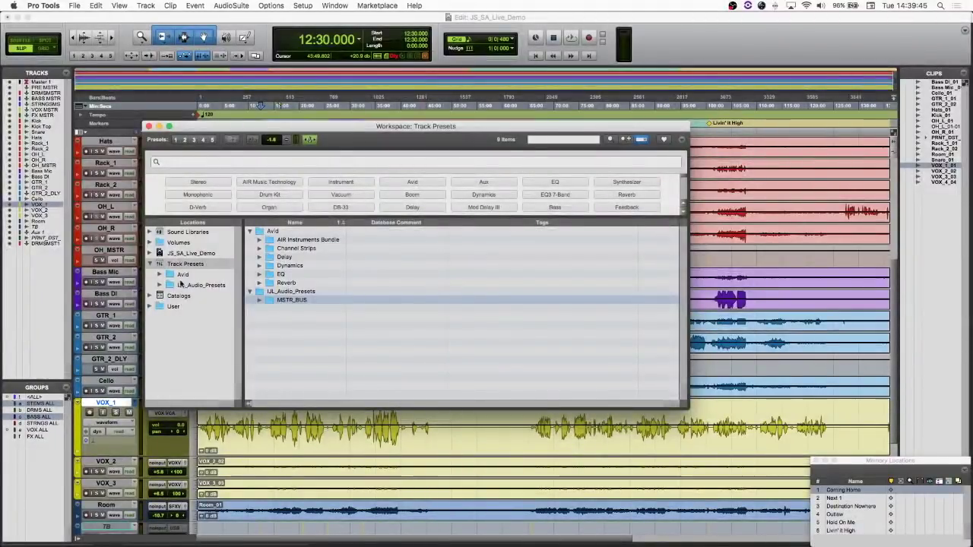
click(259, 300)
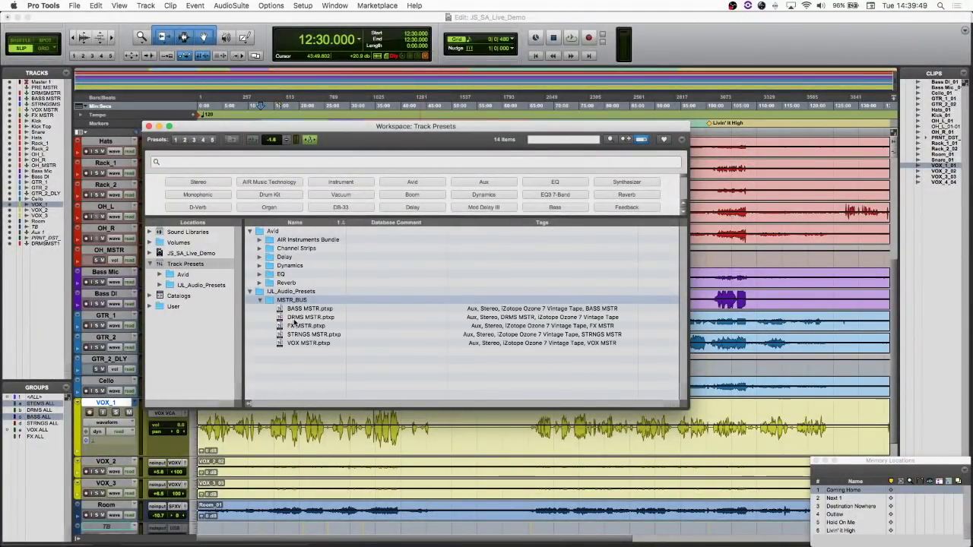
click(264, 292)
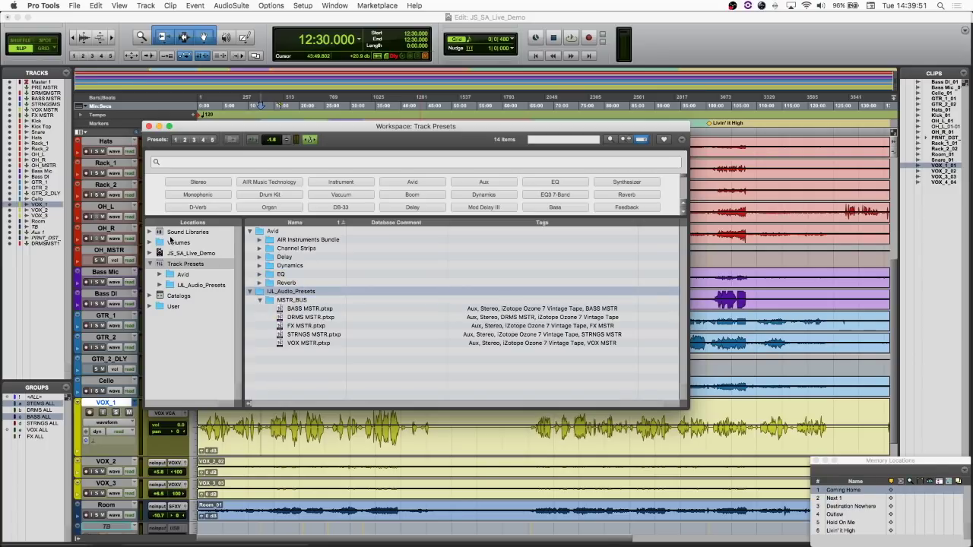
click(149, 126)
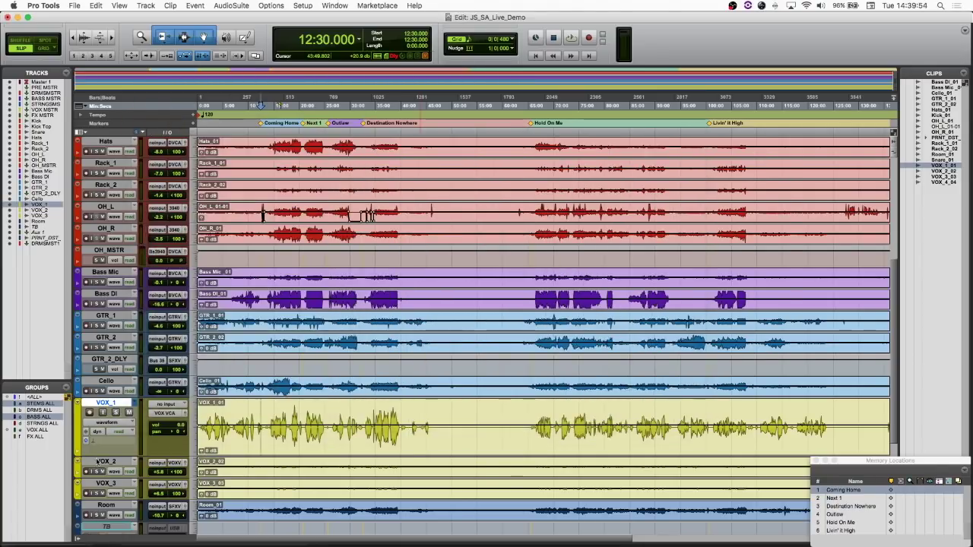
Start saving a track preset from the VOX_1 track and open the preset's category choices
right_click(114, 408)
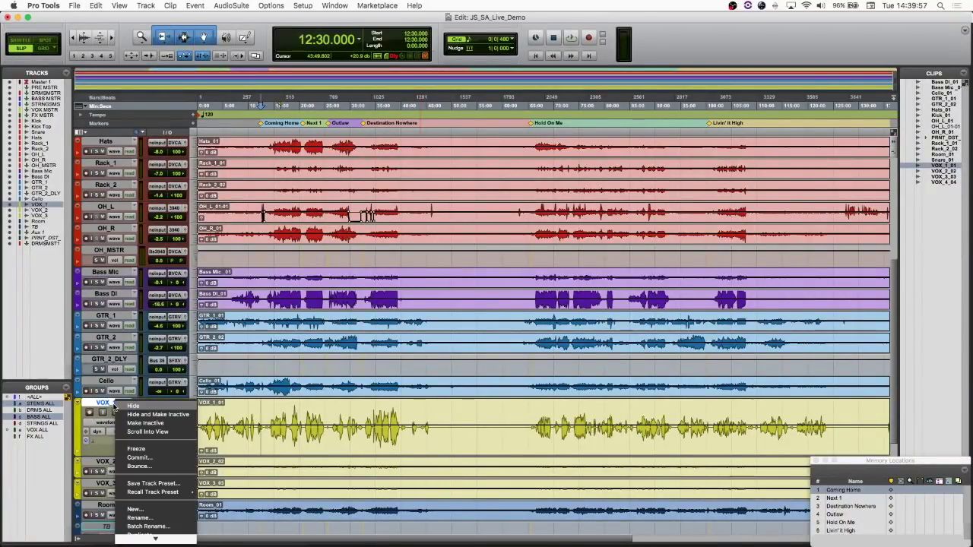
click(152, 483)
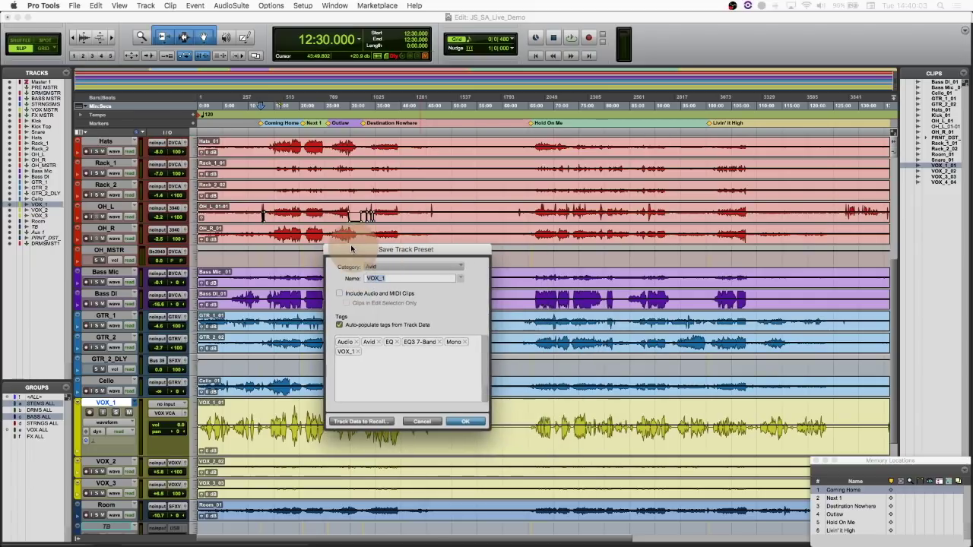
click(408, 266)
click(408, 266)
click(425, 266)
click(424, 266)
click(424, 266)
click(424, 267)
click(426, 266)
Examine the IJL_Audio_Presets subcategory and the Add Category options, and cancel without creating a category
mouse_move(459, 280)
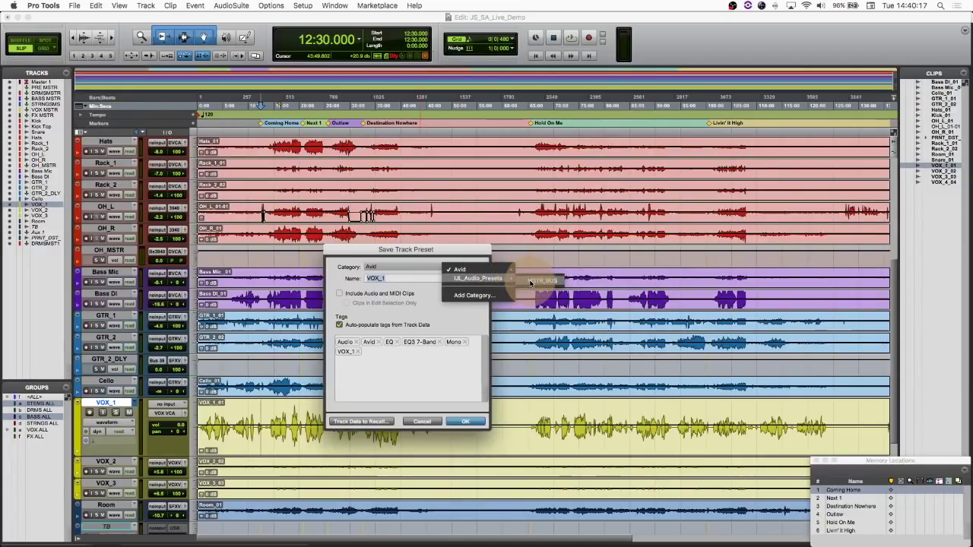
mouse_move(503, 277)
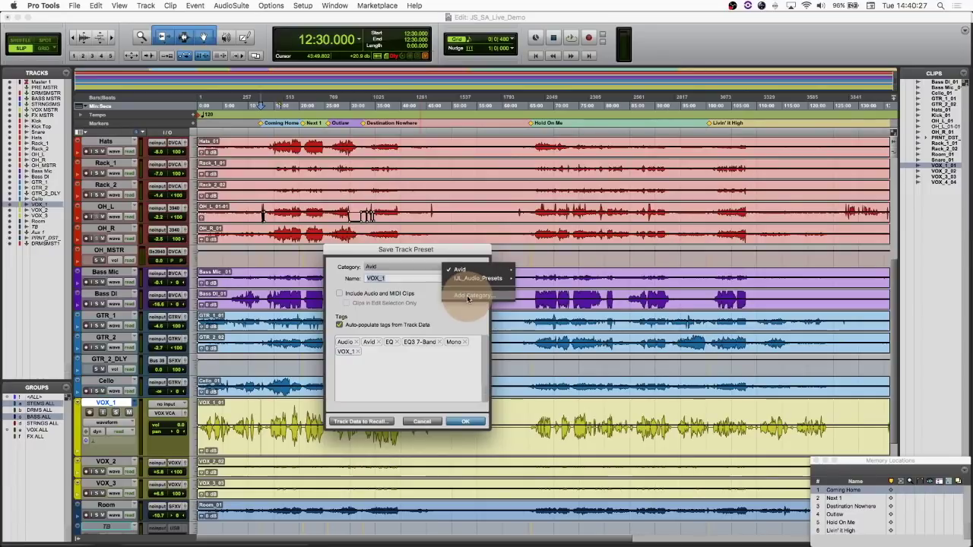
click(454, 298)
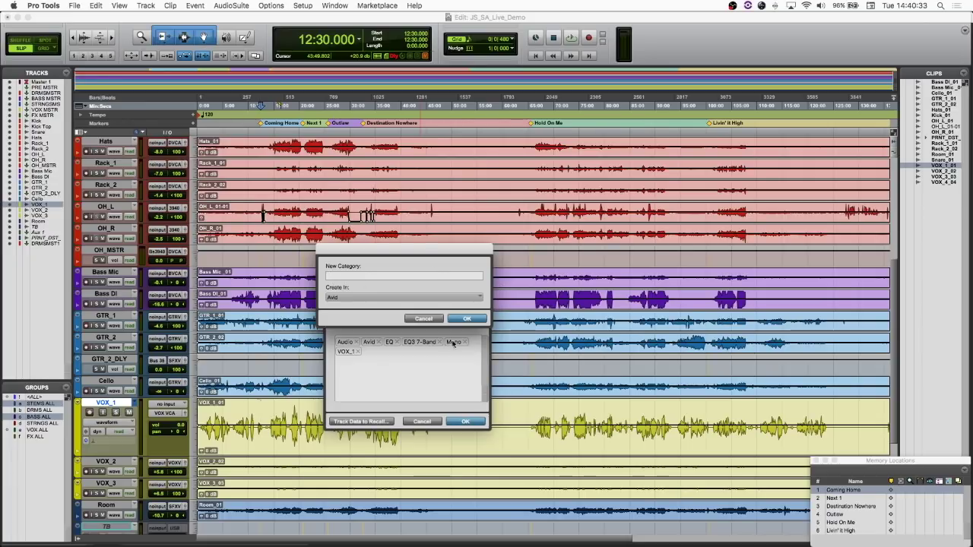
click(412, 319)
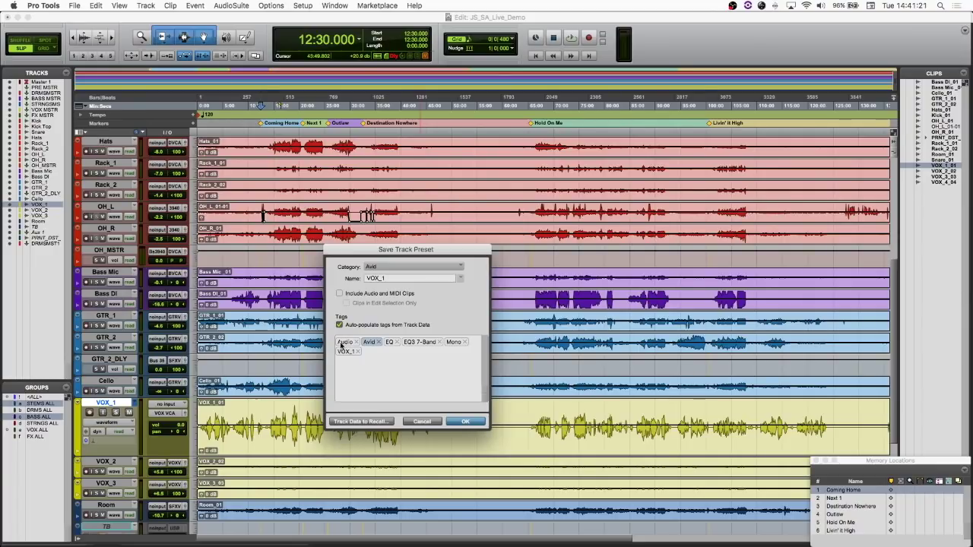
Inspect the auto-populated Audio, EQ3 7-Band and Mono tags of the preset by selecting each one
click(342, 342)
click(421, 343)
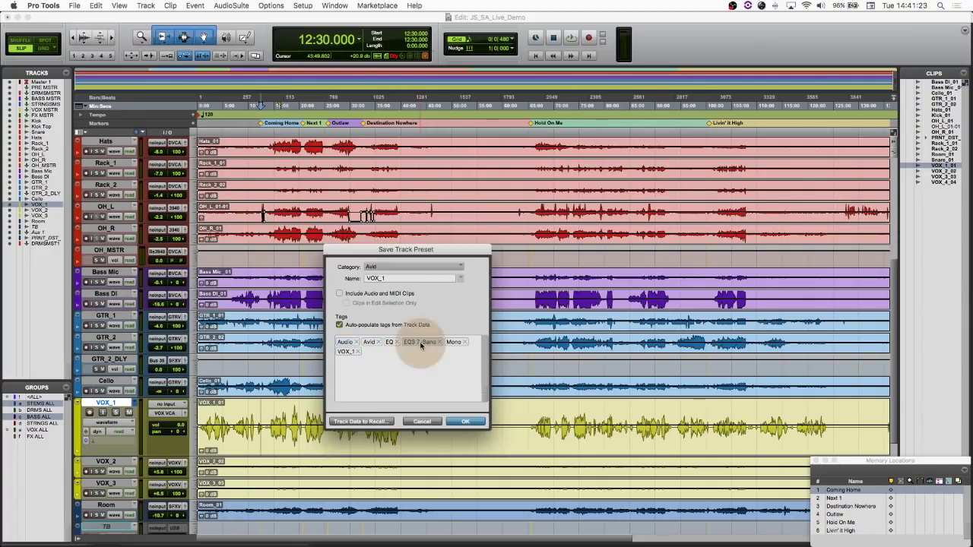
click(456, 343)
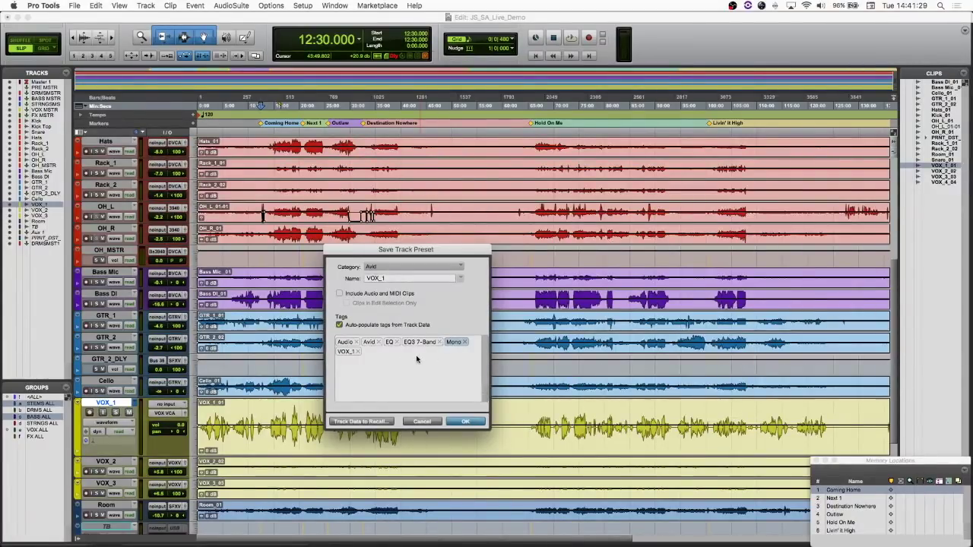
click(373, 362)
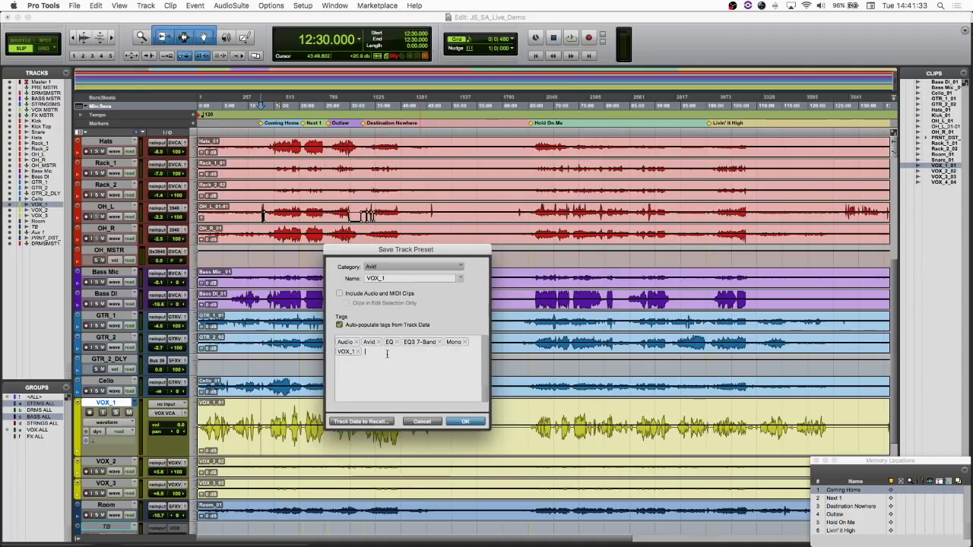
text(Vocals)
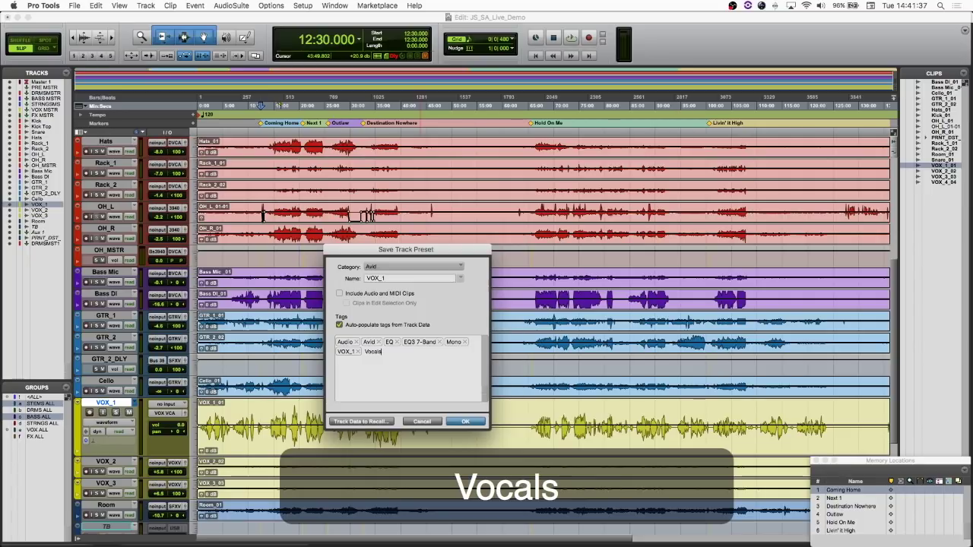
text(,)
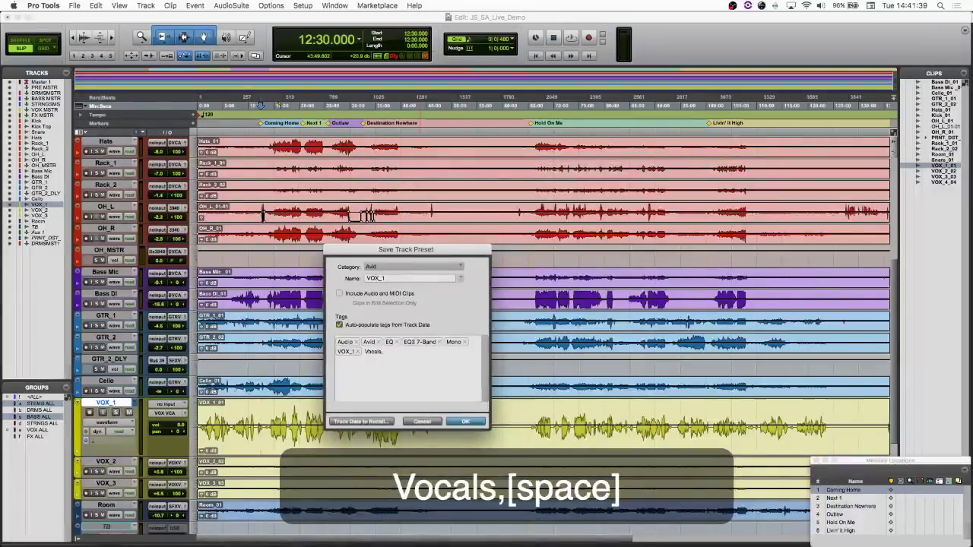
key(BackSpace)
key(BackSpace)
key(BackSpace)
key(BackSpace)
key(BackSpace)
key(BackSpace)
key(BackSpace)
key(BackSpace)
key(BackSpace)
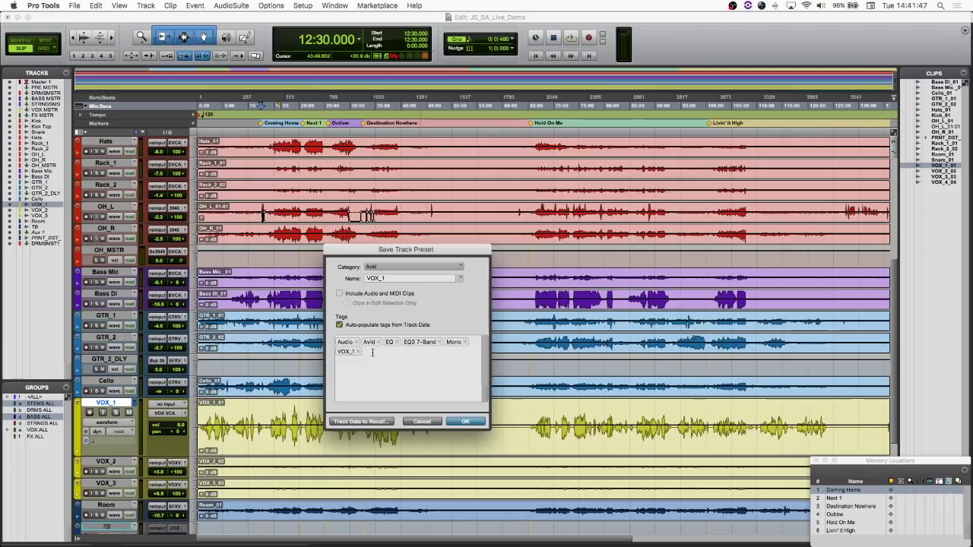
Try adding a Vox tag to the VOX_1 preset's tags, removing it again each time
text(Vox)
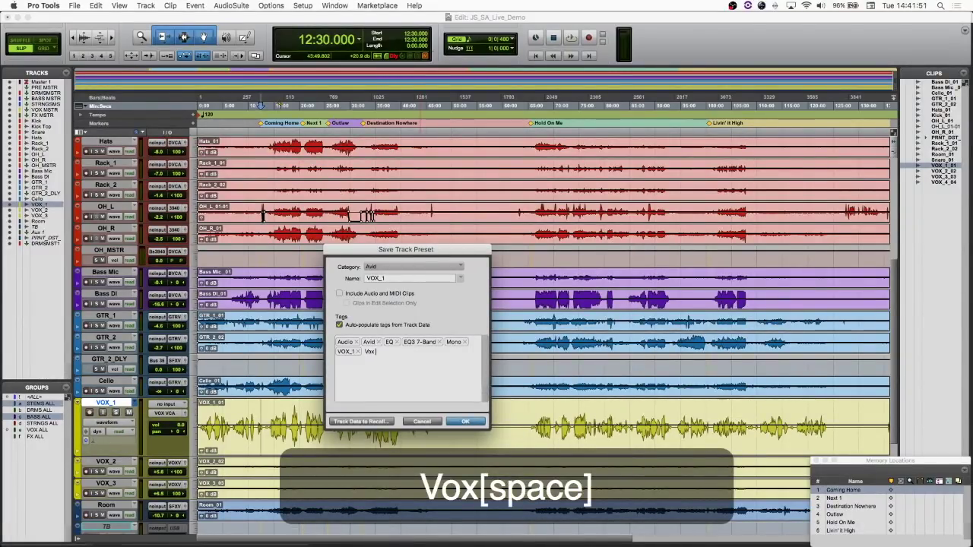
key(Return)
key(BackSpace)
key(BackSpace)
key(Right)
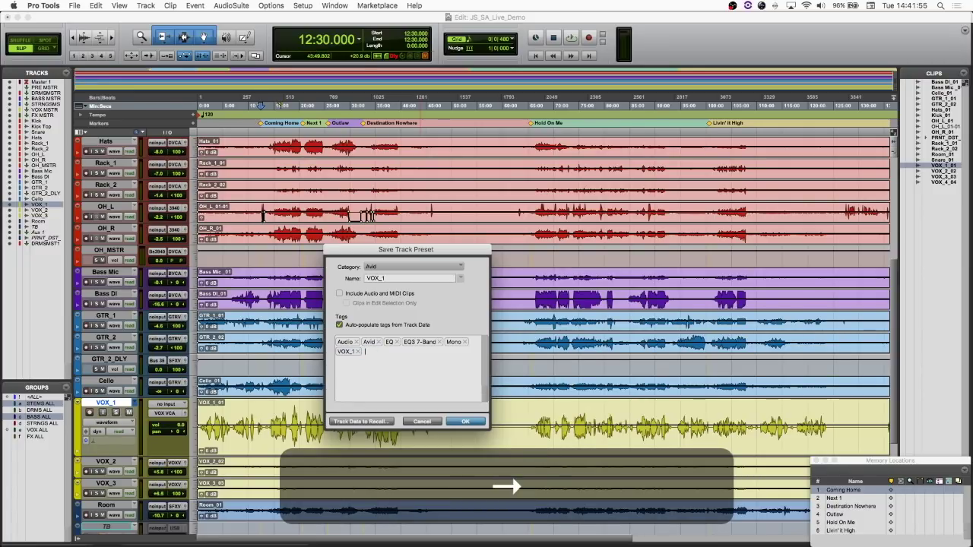
text(Vox)
key(Return)
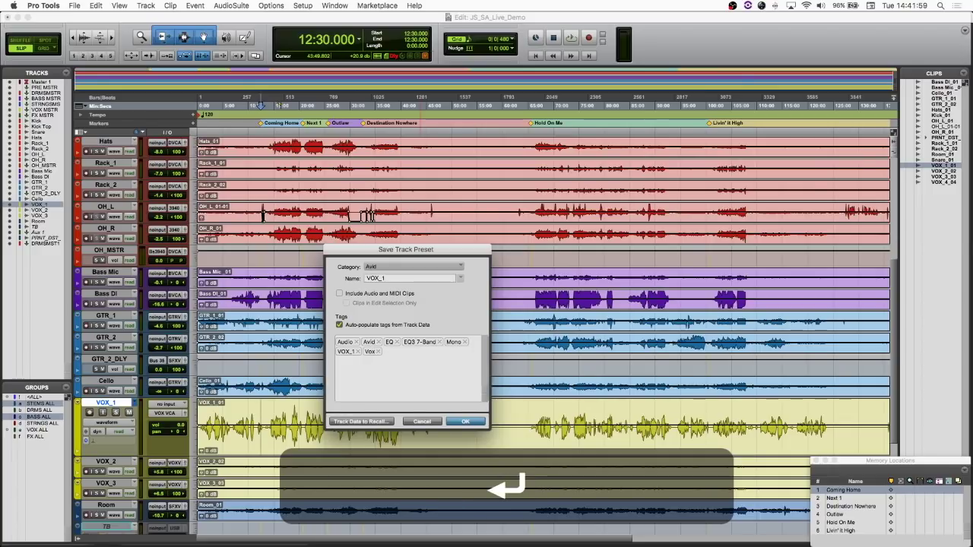
key(BackSpace)
key(BackSpace)
key(Right)
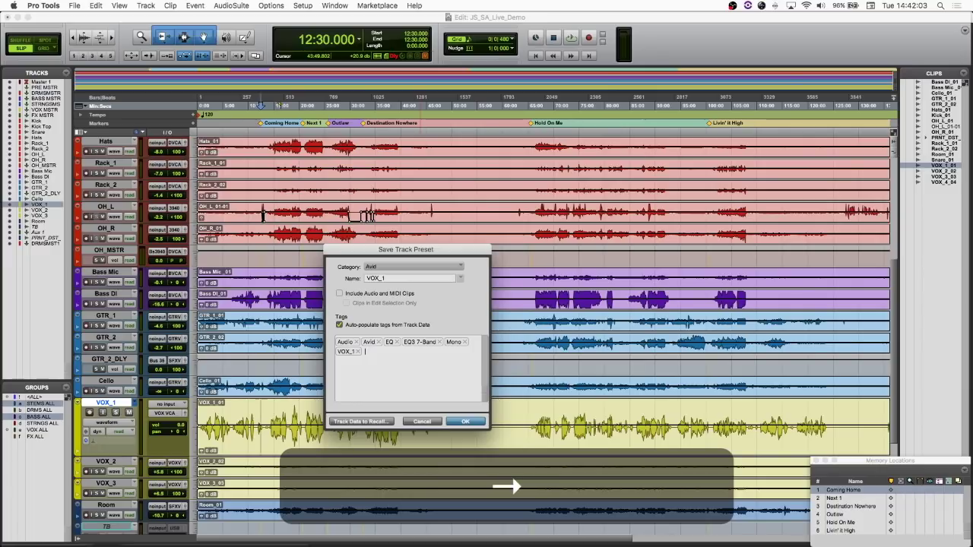
Add the tag Vocals to the VOX_1 track preset
text(Voc)
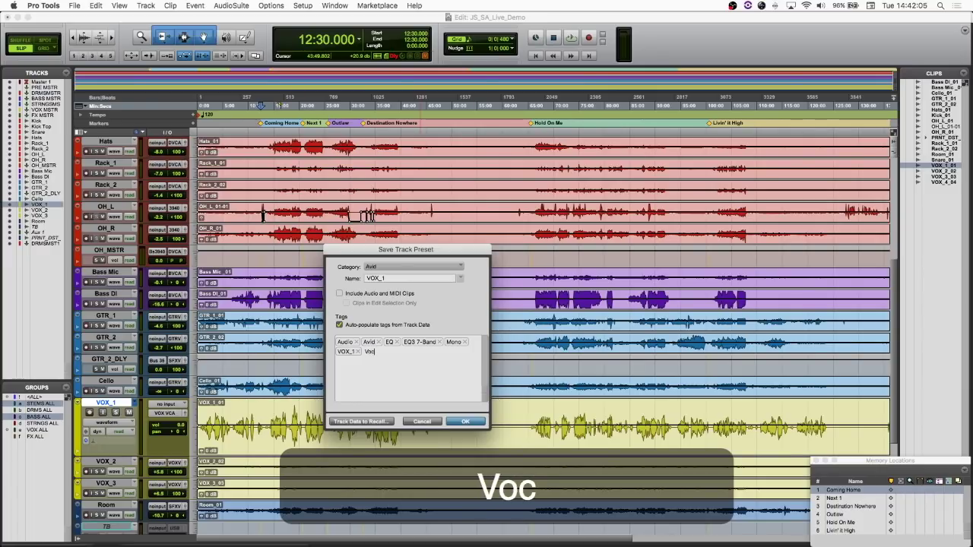
text(als)
key(Return)
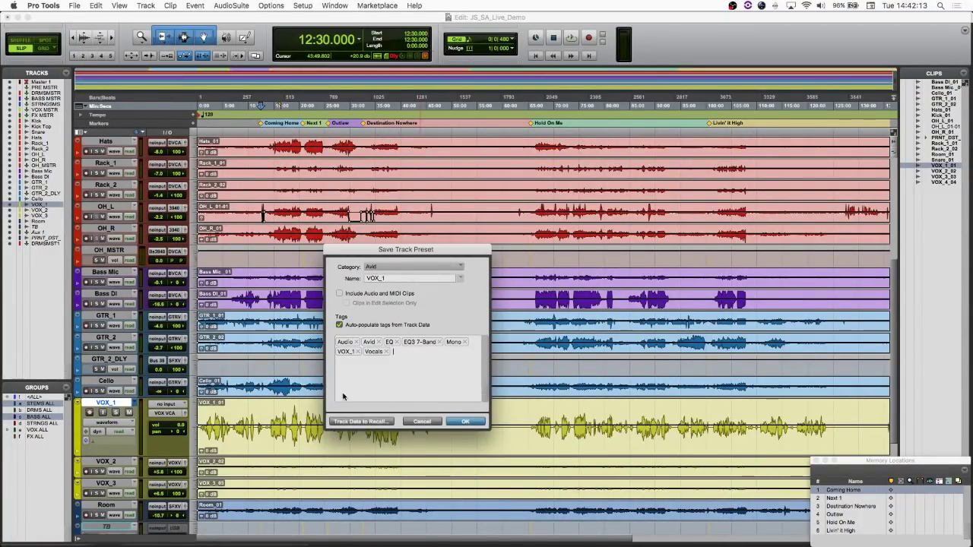
Examine the Track Data to Recall options for the preset, accept them, and cancel saving the track preset
click(352, 421)
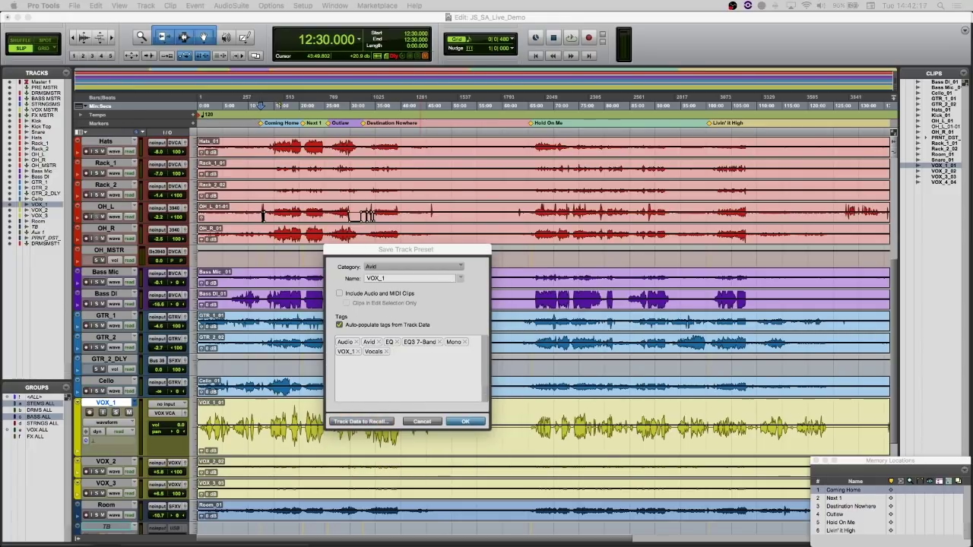
drag(513, 264, 241, 135)
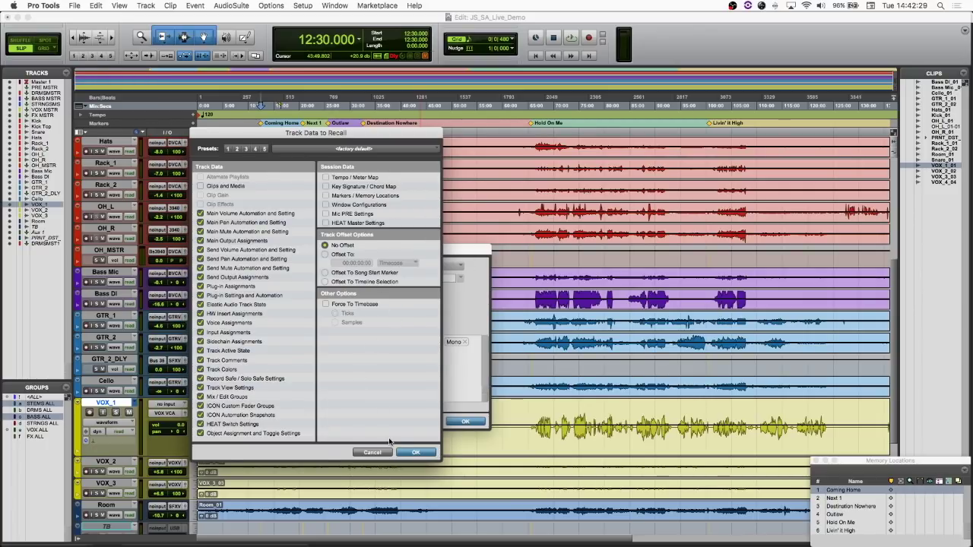
click(407, 452)
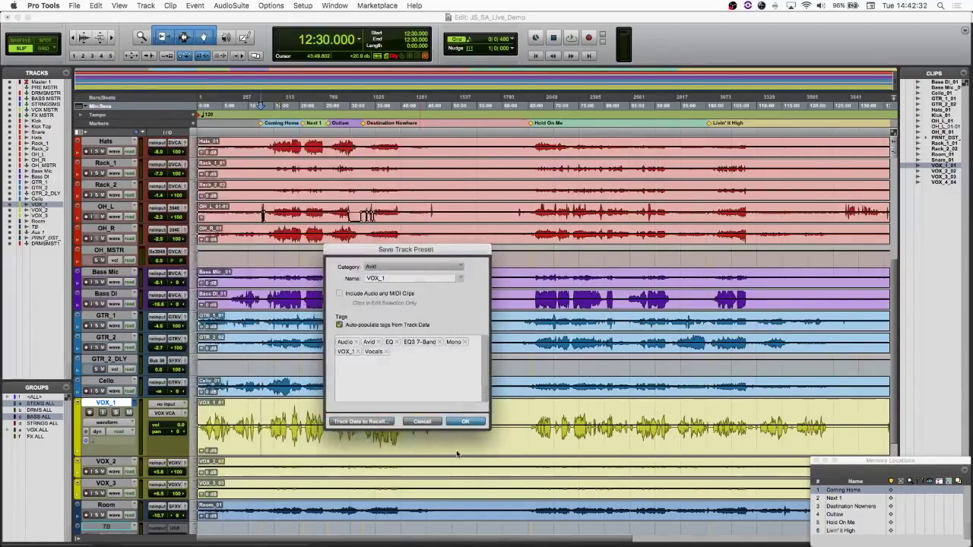
click(421, 421)
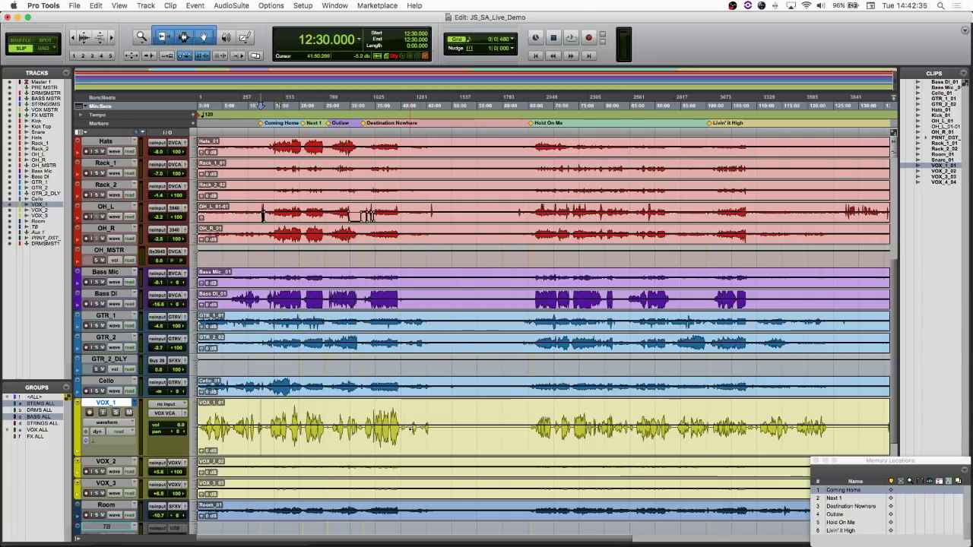
Browse the recallable track presets for VOX_1 within IJL_Audio_Presets and MSTR_BUS, and close the choices without recalling one
right_click(119, 408)
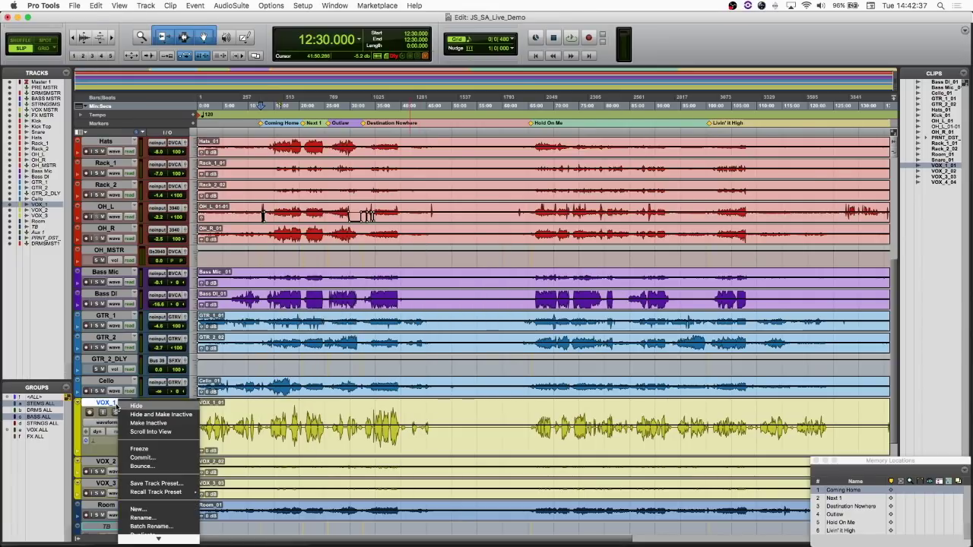
mouse_move(157, 493)
mouse_move(219, 496)
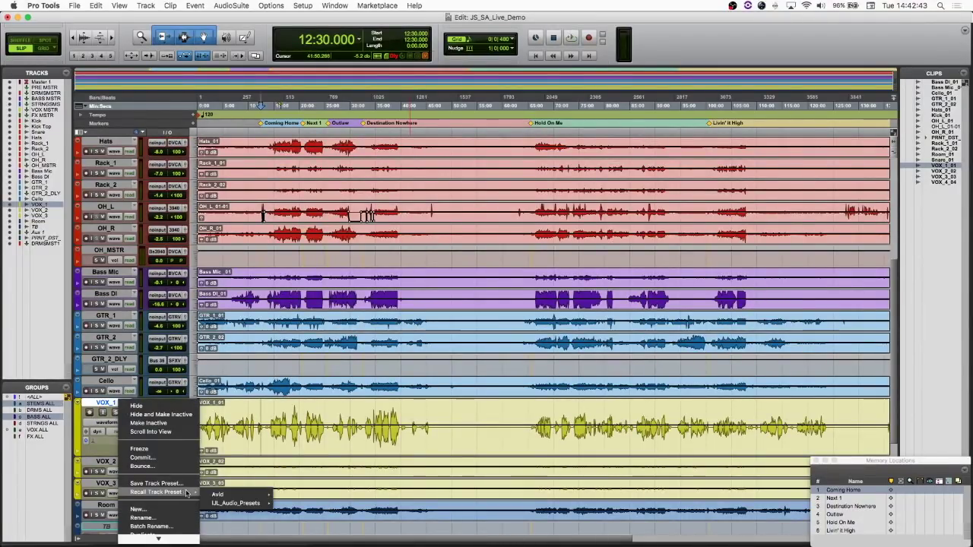
mouse_move(288, 506)
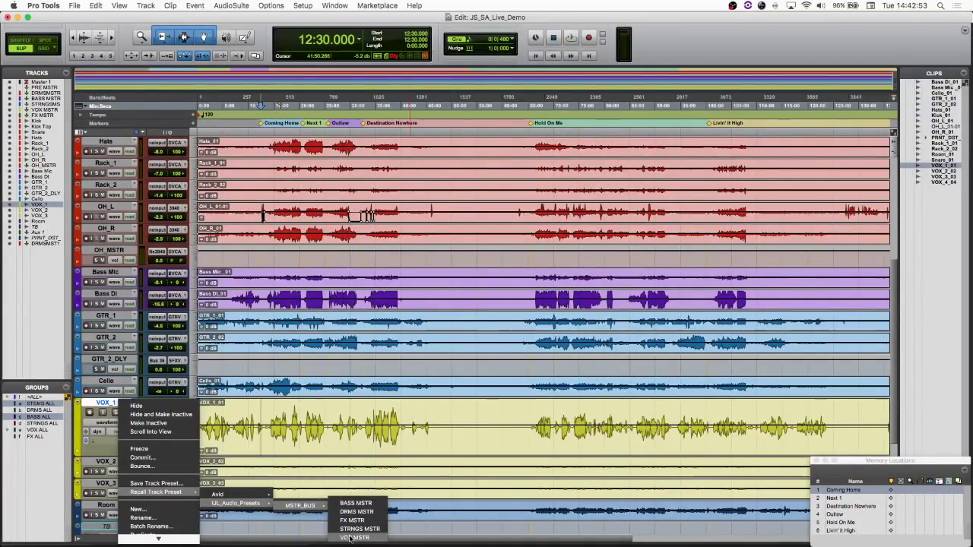
click(354, 513)
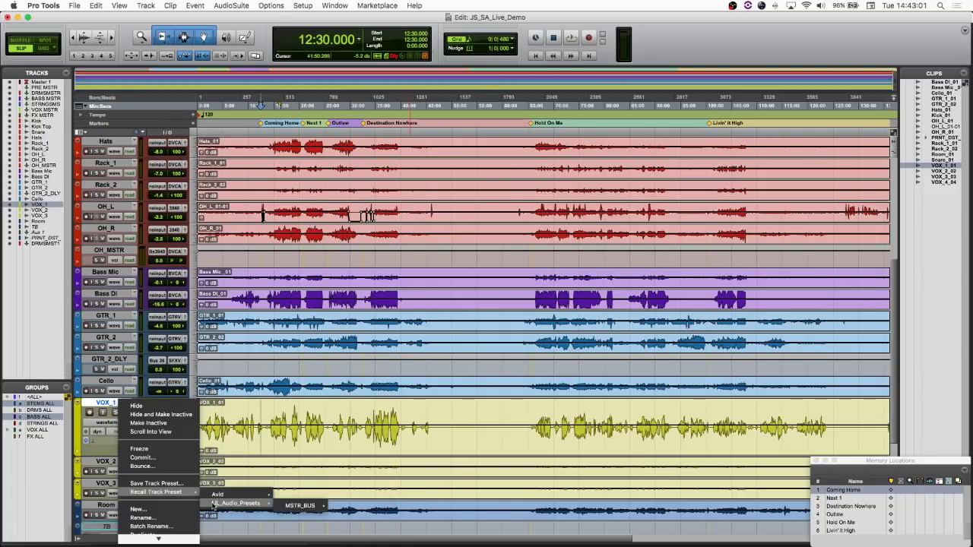
click(102, 452)
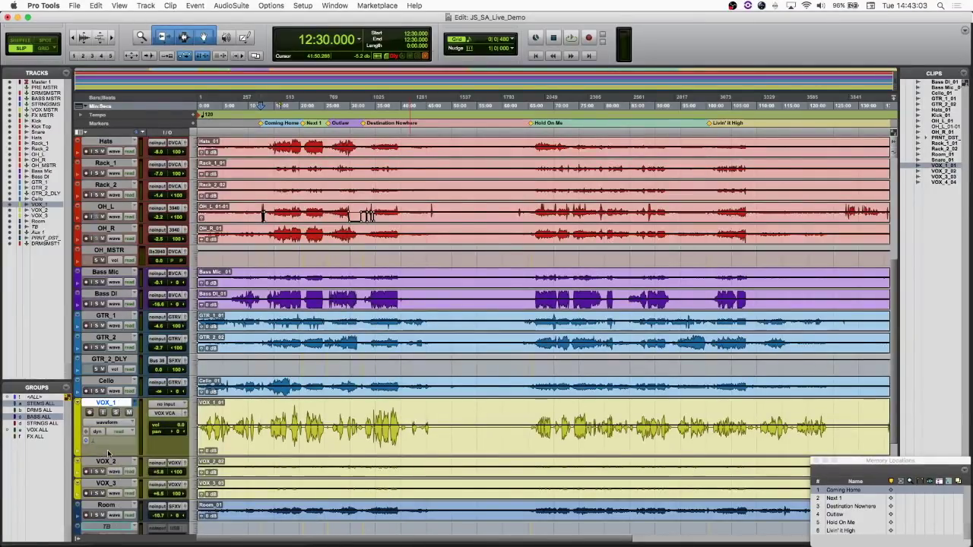
Open the Import Session Data options for the Ganz Nah Dran (HOFA) session file
click(74, 6)
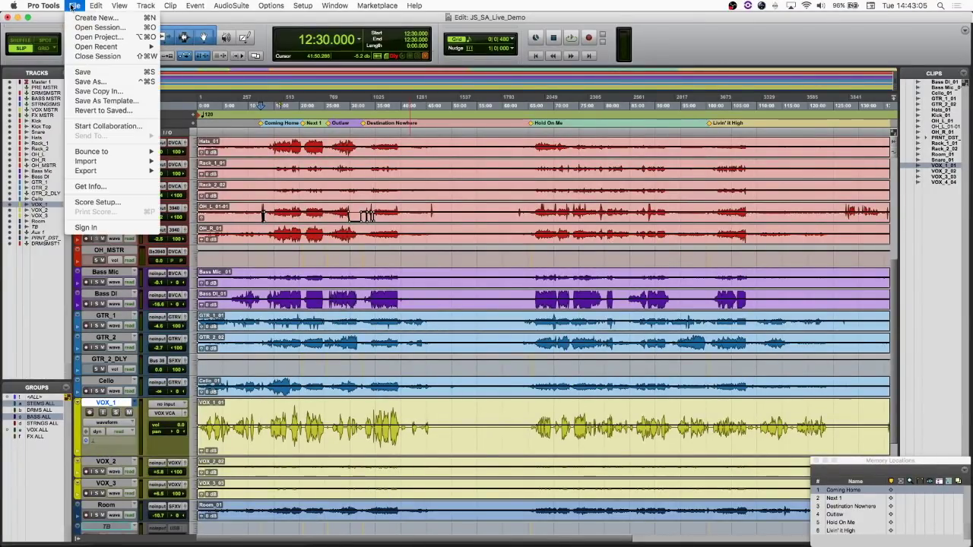
mouse_move(145, 171)
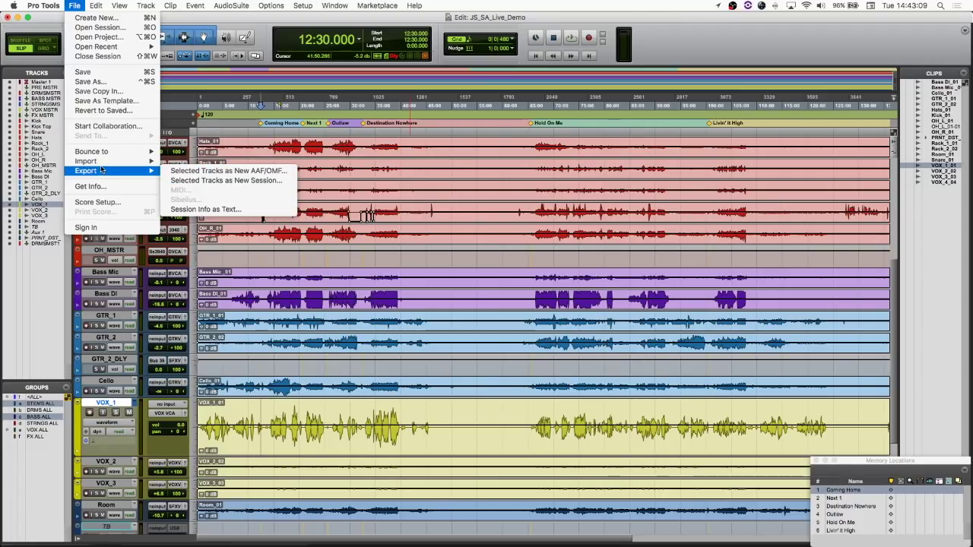
mouse_move(104, 163)
click(194, 161)
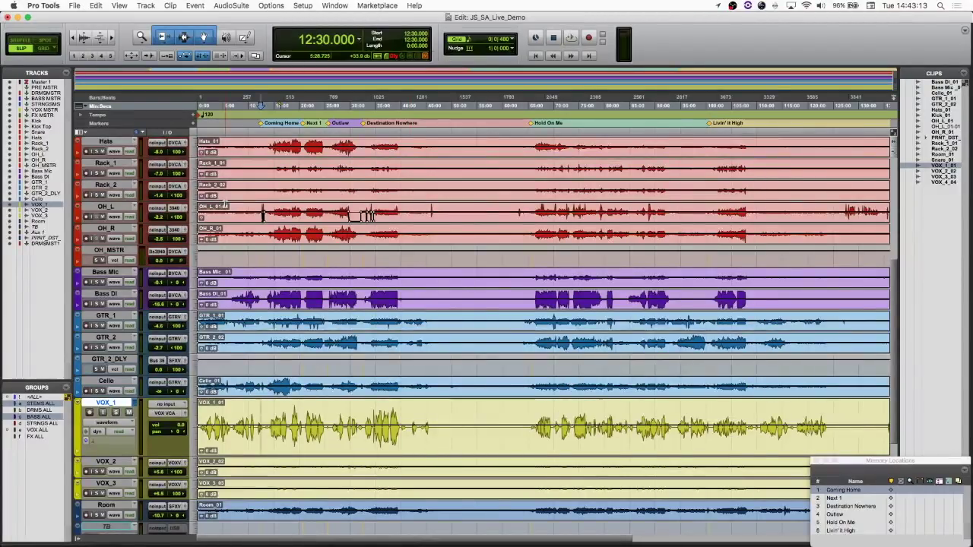
key(alt+shift+i)
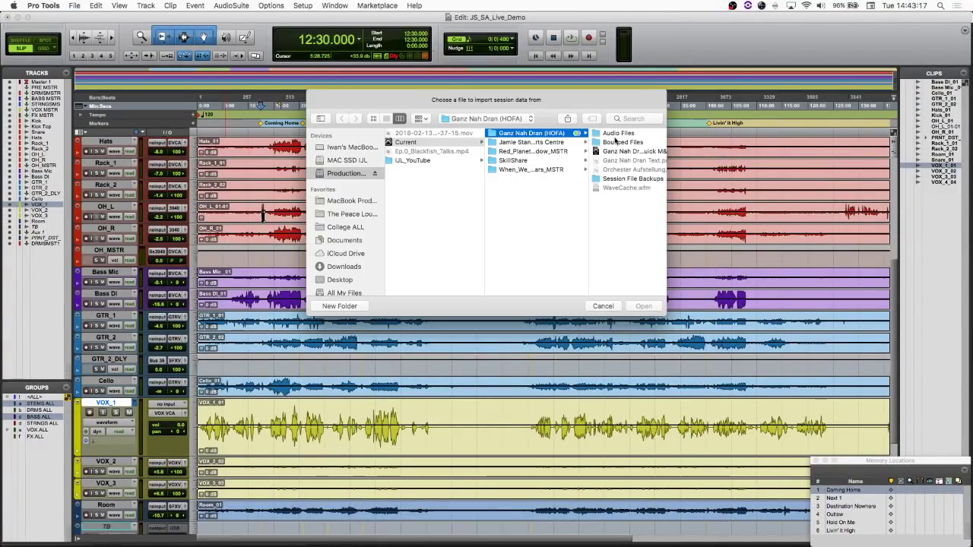
click(616, 153)
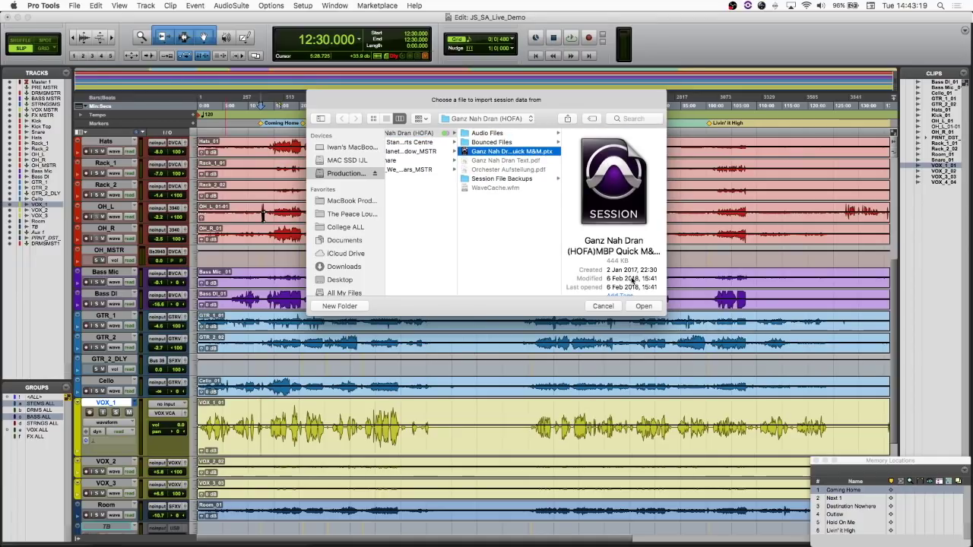
click(632, 306)
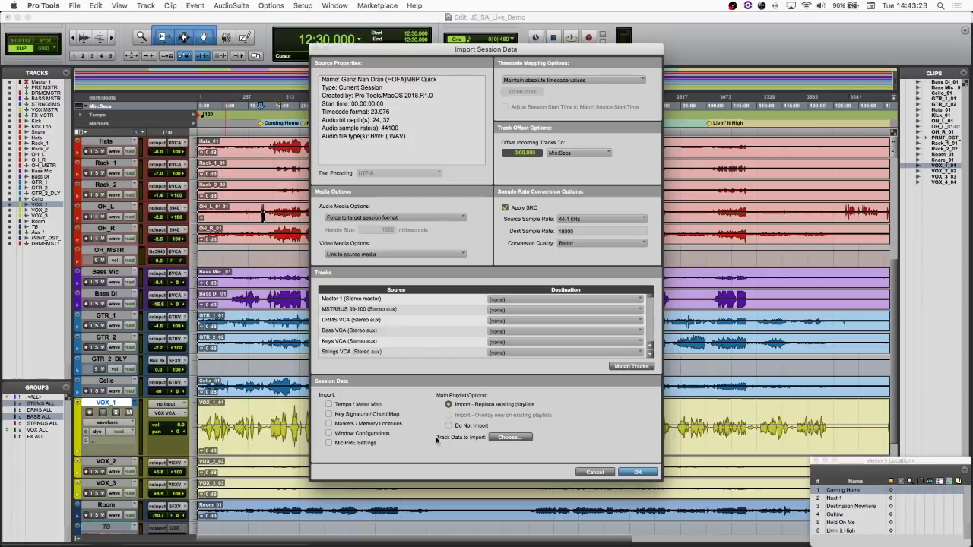
Examine the track data types available to import from that session, and cancel the session data import
click(499, 437)
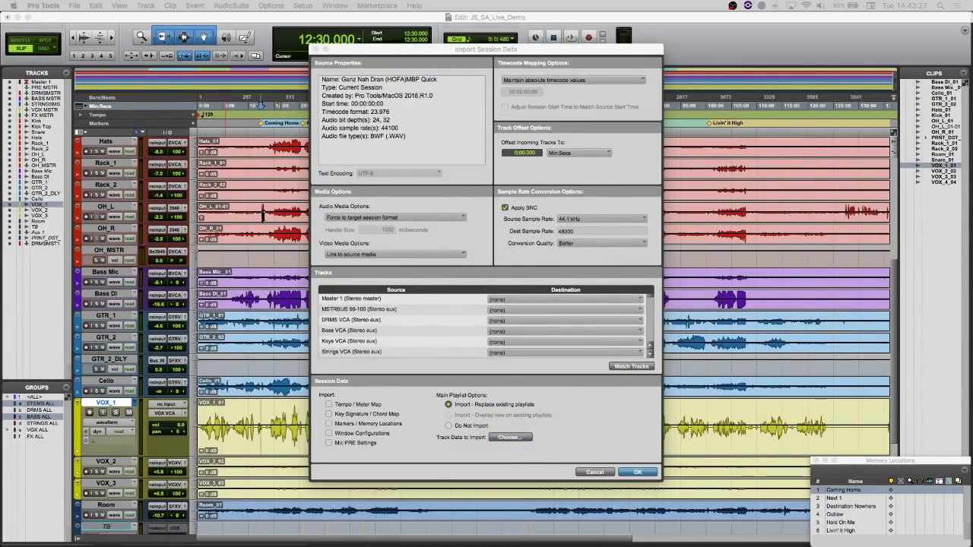
drag(498, 331, 251, 98)
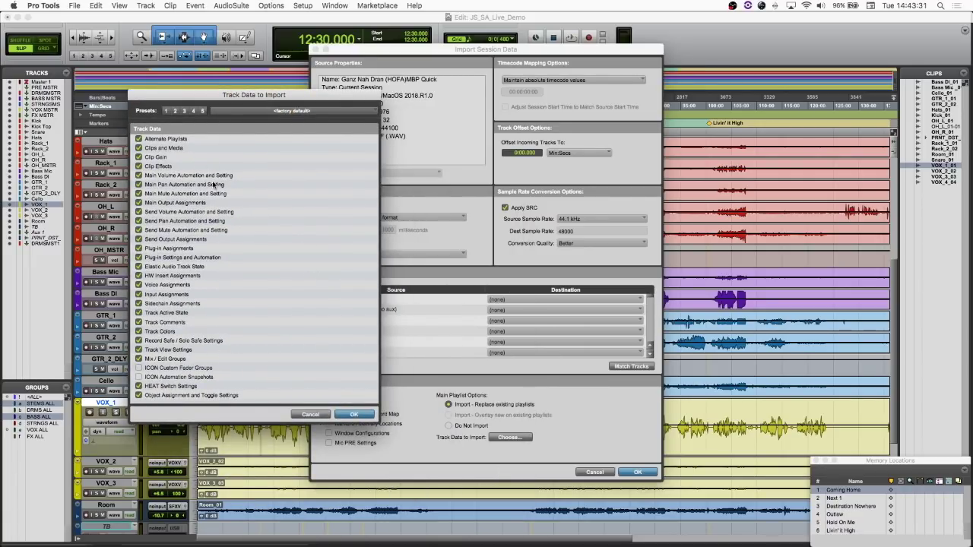
click(372, 417)
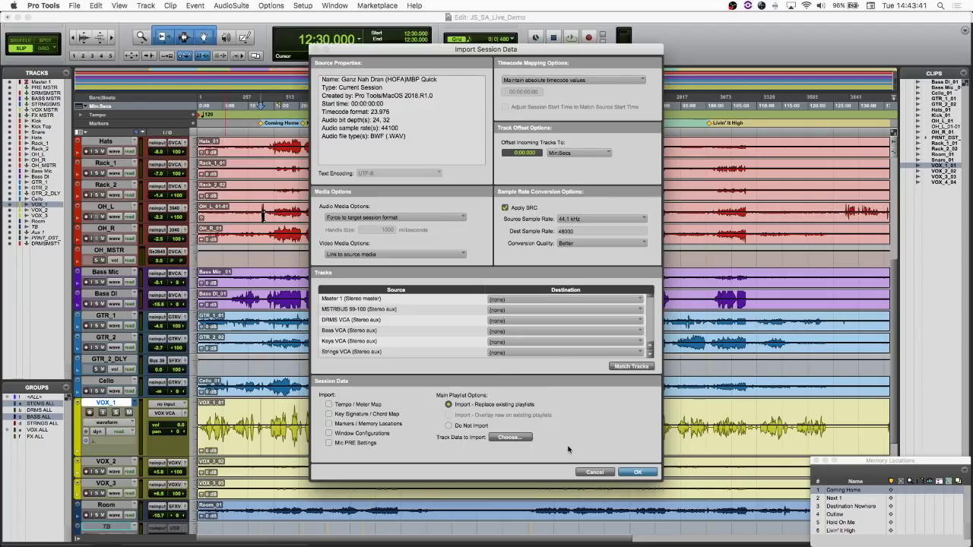
click(596, 473)
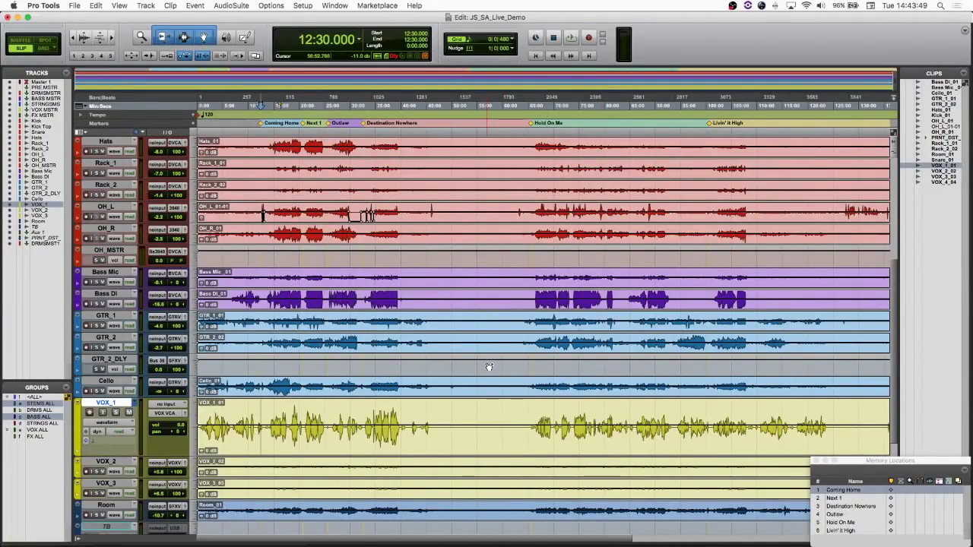
Start creating a new track and switch its type to the MSTR_BUS preset category with BASS MSTR
key(shift+super+n)
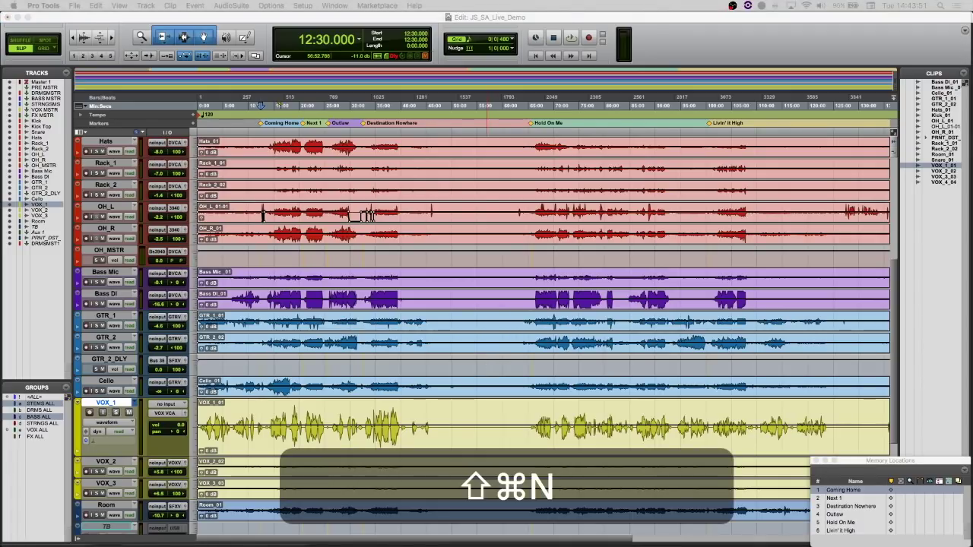
drag(326, 190, 468, 203)
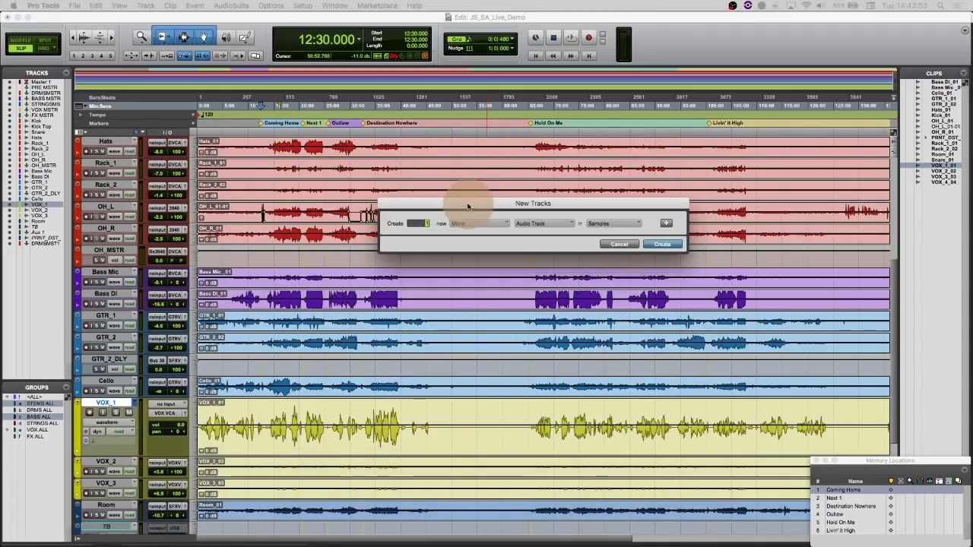
key(super+Up)
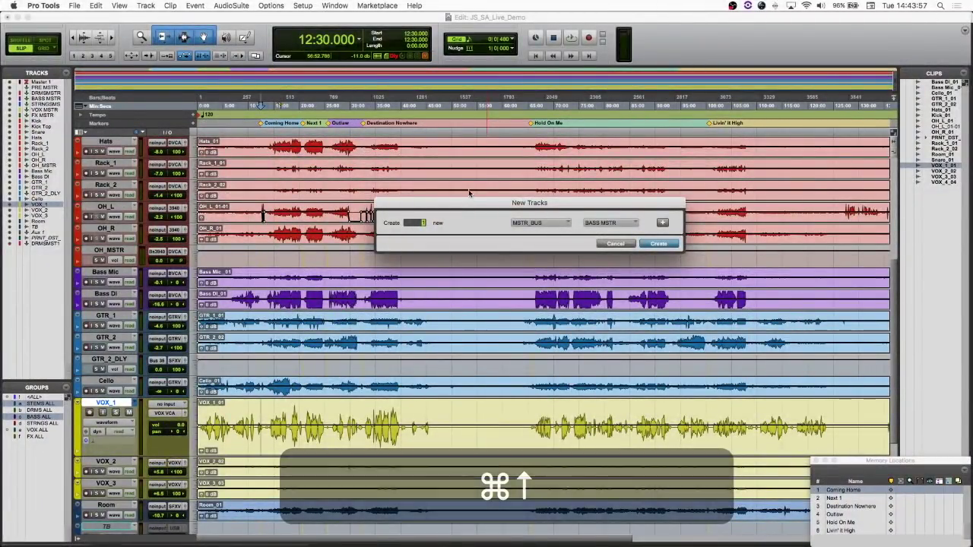
Examine the track type and MSTR_BUS preset choices for the new track, keep BASS MSTR, and cancel creating it
click(547, 224)
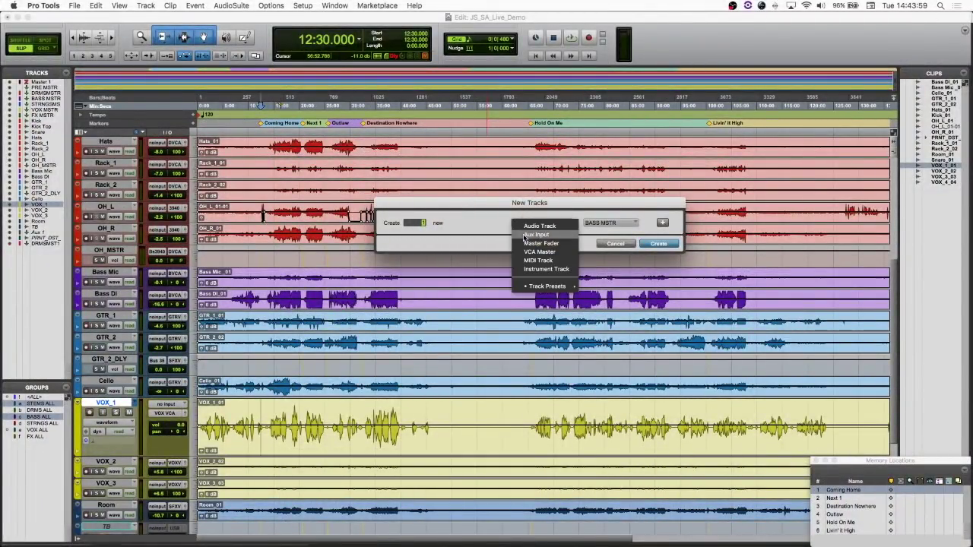
mouse_move(595, 289)
click(683, 299)
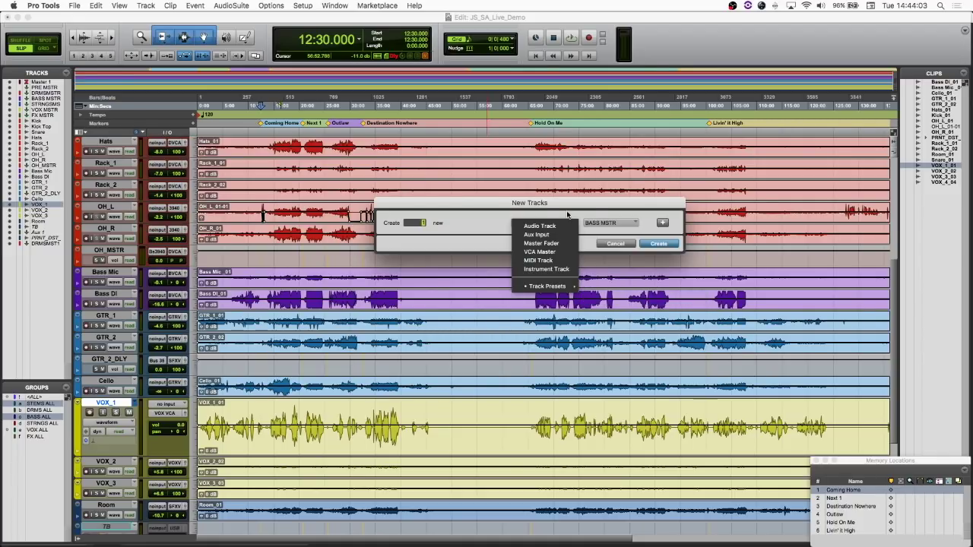
click(608, 222)
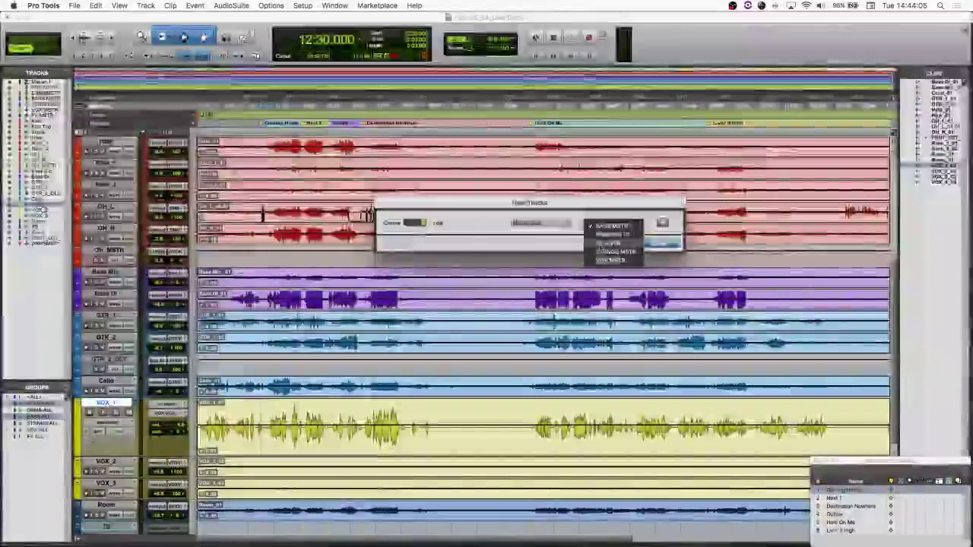
click(617, 226)
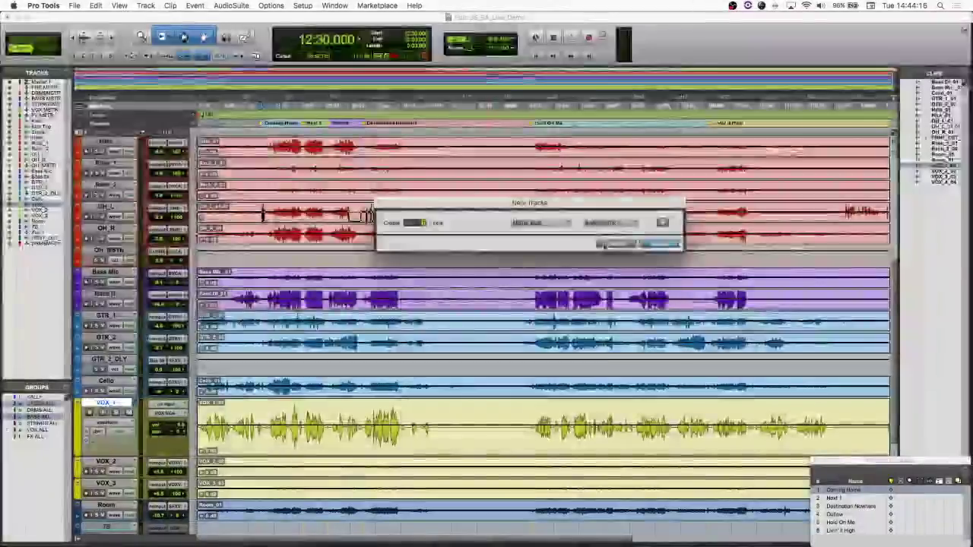
click(612, 244)
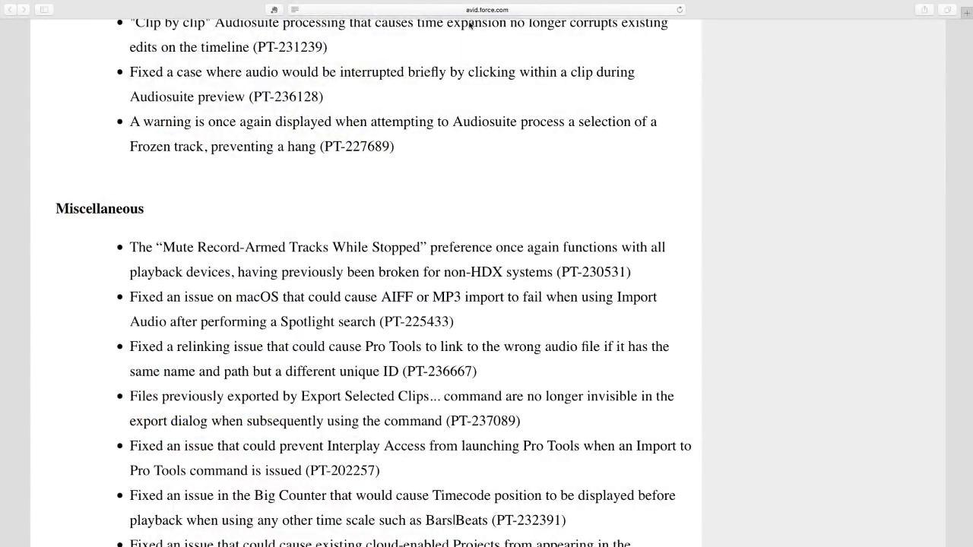
Check the web address of the Avid release notes page
click(472, 10)
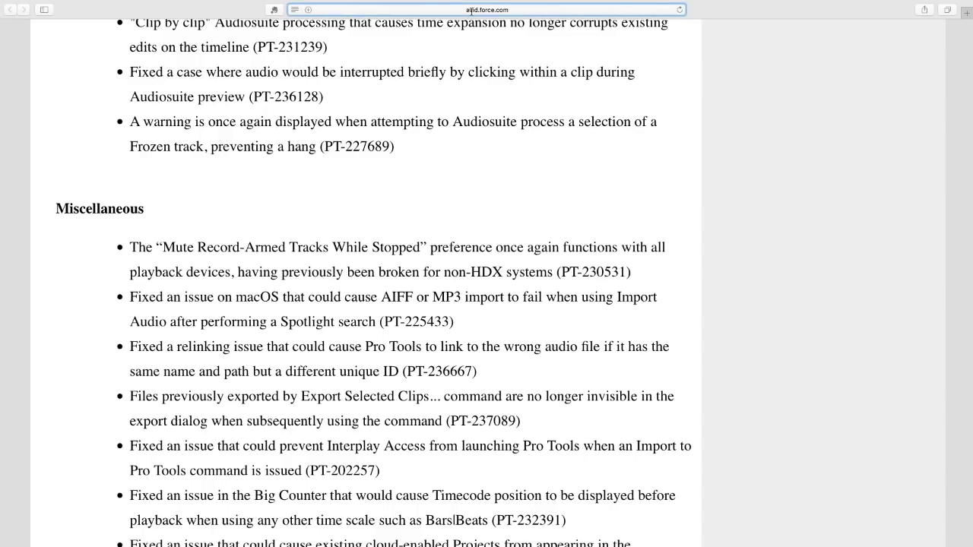
click(95, 299)
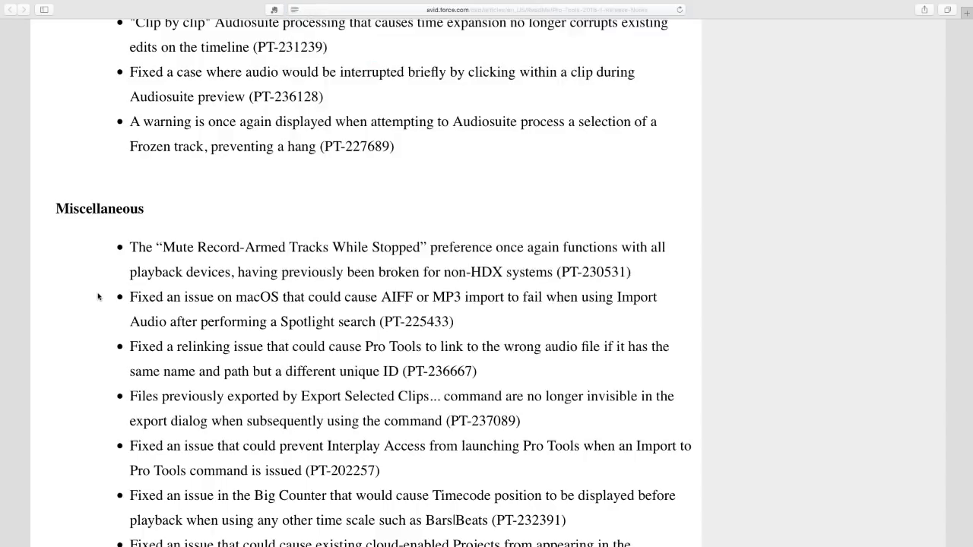
Look through the release notes' bug fixes and new features, including the MIDI editing sections, and examine the Target Playlist section
scroll(251, 302, down, 3)
scroll(253, 304, up, 15)
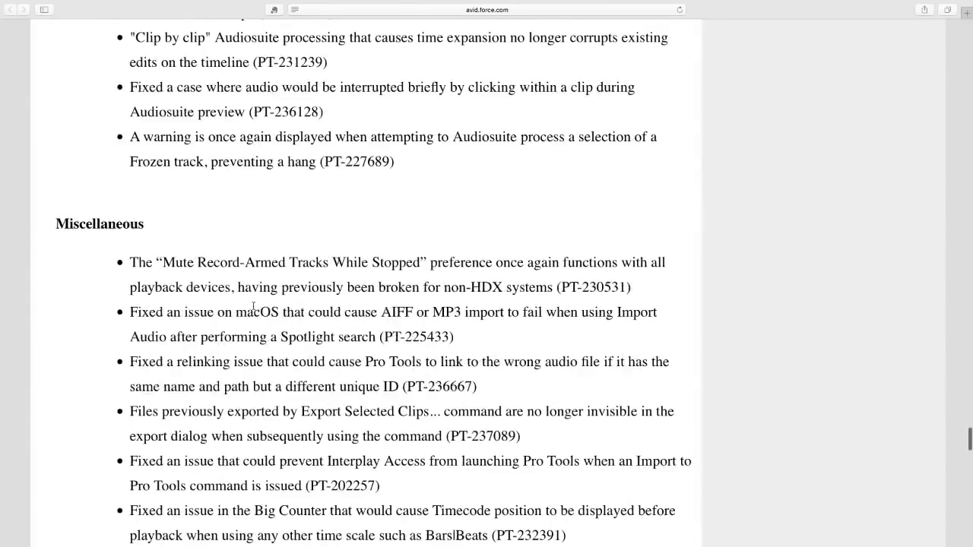
scroll(253, 307, up, 15)
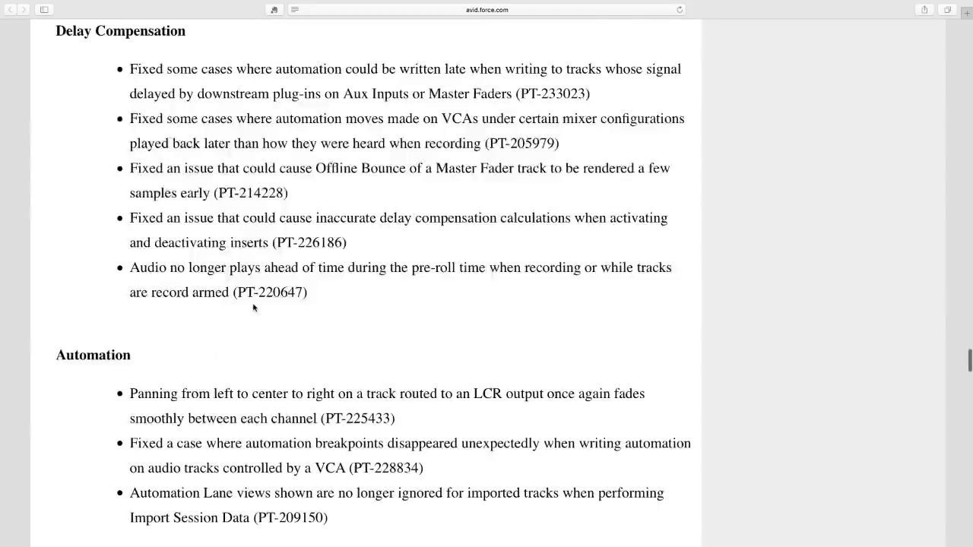
scroll(253, 304, up, 10)
scroll(254, 304, down, 5)
scroll(253, 304, down, 15)
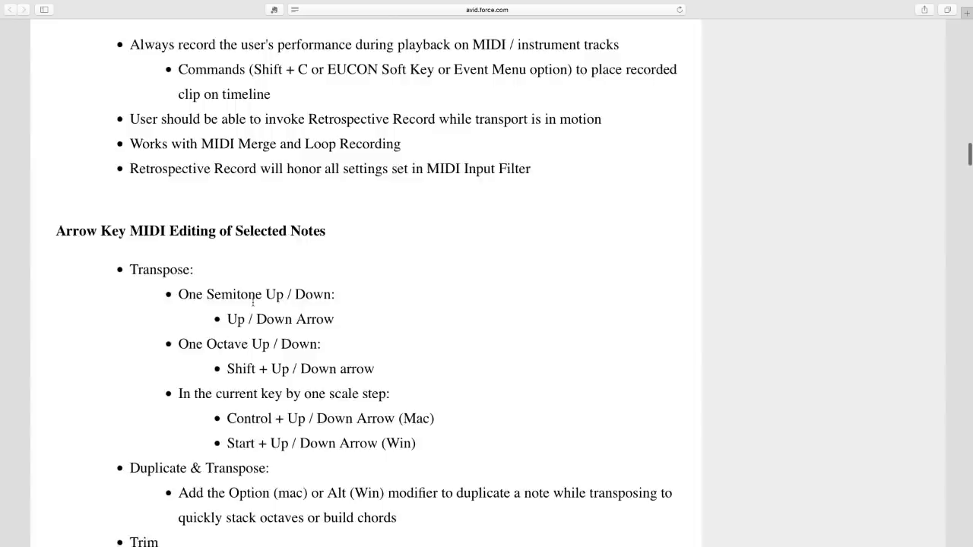
scroll(253, 306, up, 8)
scroll(253, 306, down, 6)
scroll(253, 306, up, 2)
scroll(253, 306, up, 3)
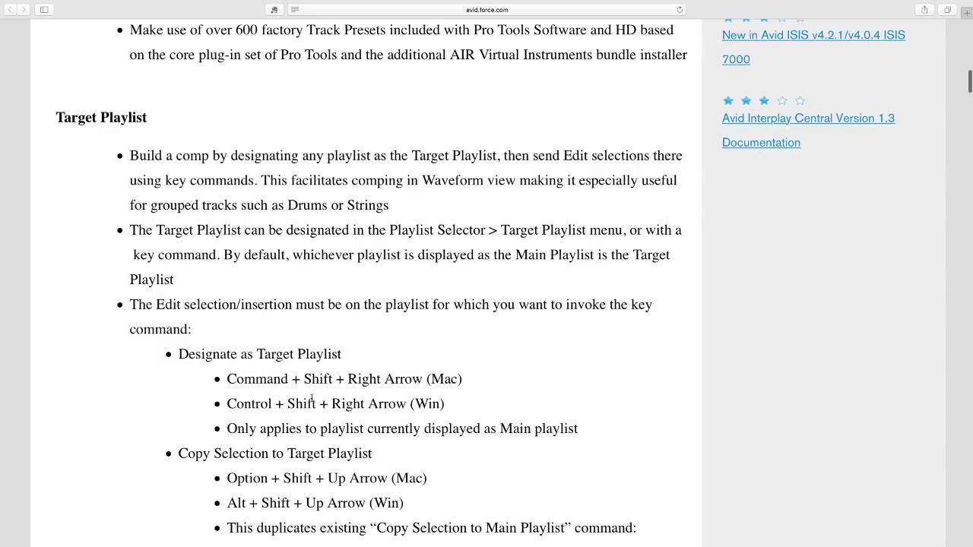
scroll(312, 399, down, 8)
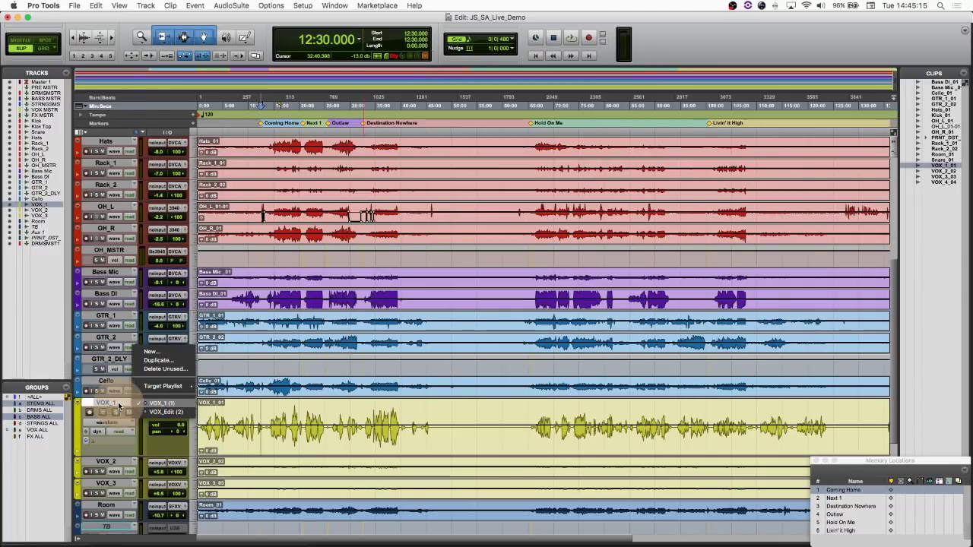
Switch to Pro Tools and examine the target playlist choices for the VOX_1 track, leaving the Main Playlist setting as is
click(135, 403)
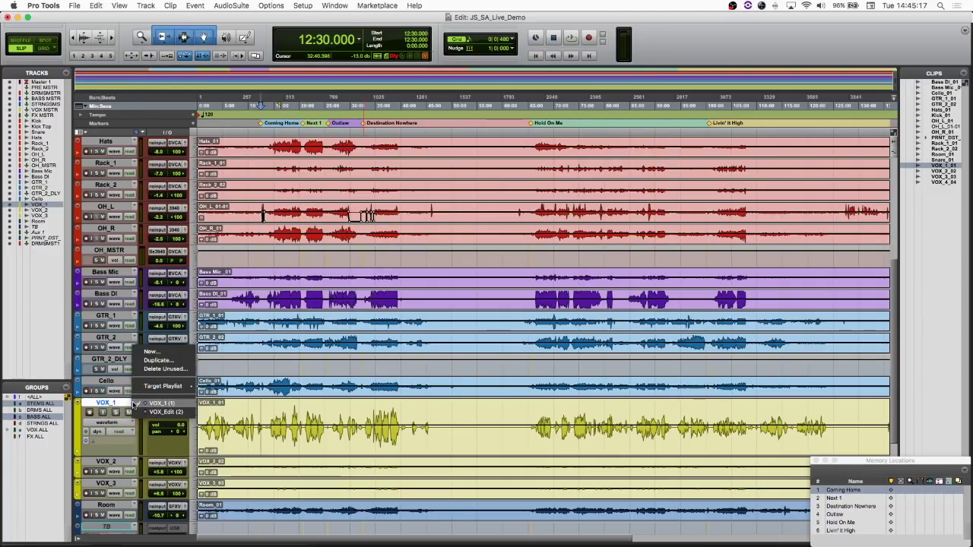
mouse_move(159, 386)
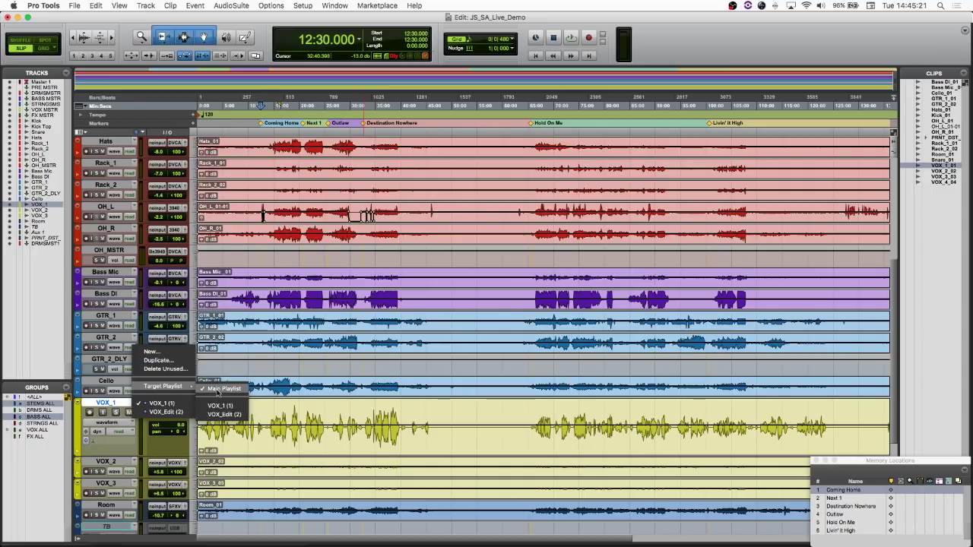
click(149, 448)
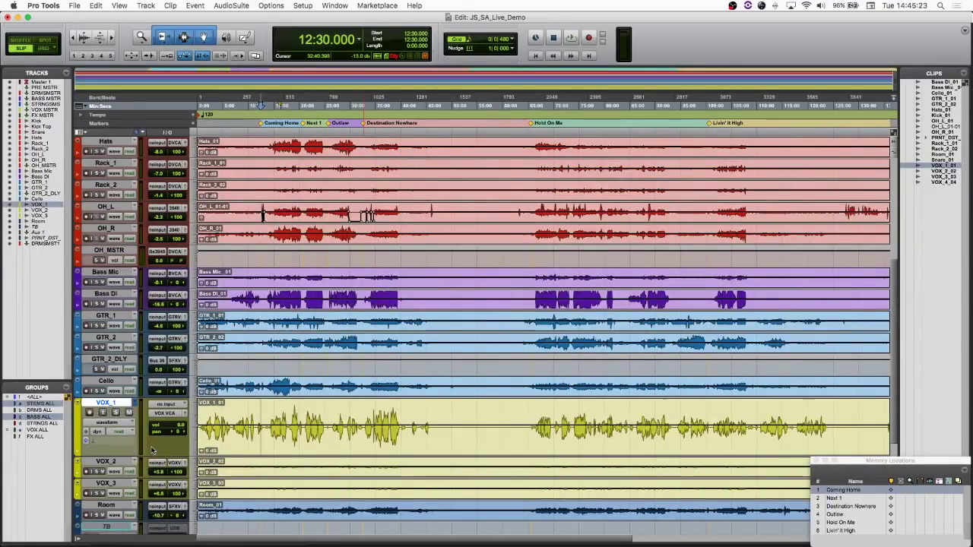
Set the VOX_1 track to the playlists view and bring its playlist lanes into view
click(118, 424)
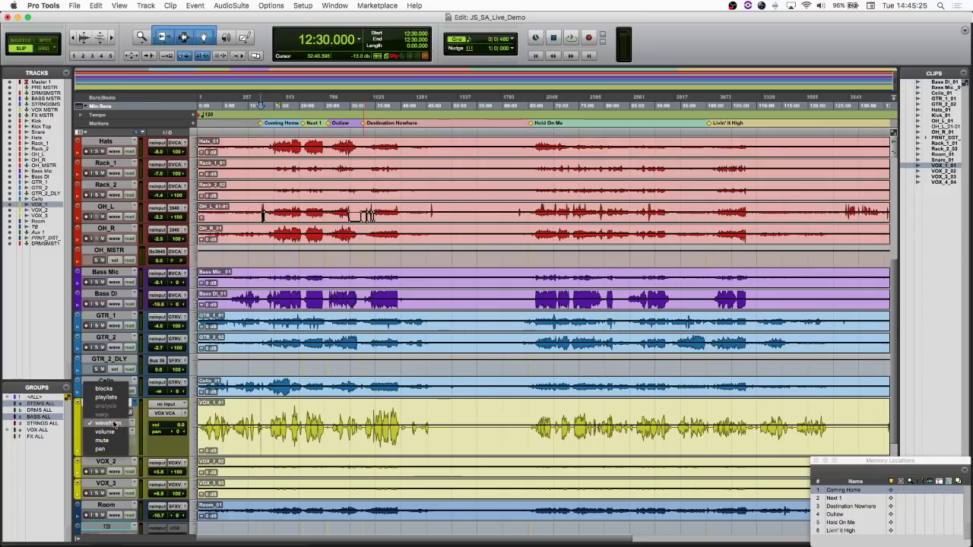
click(215, 439)
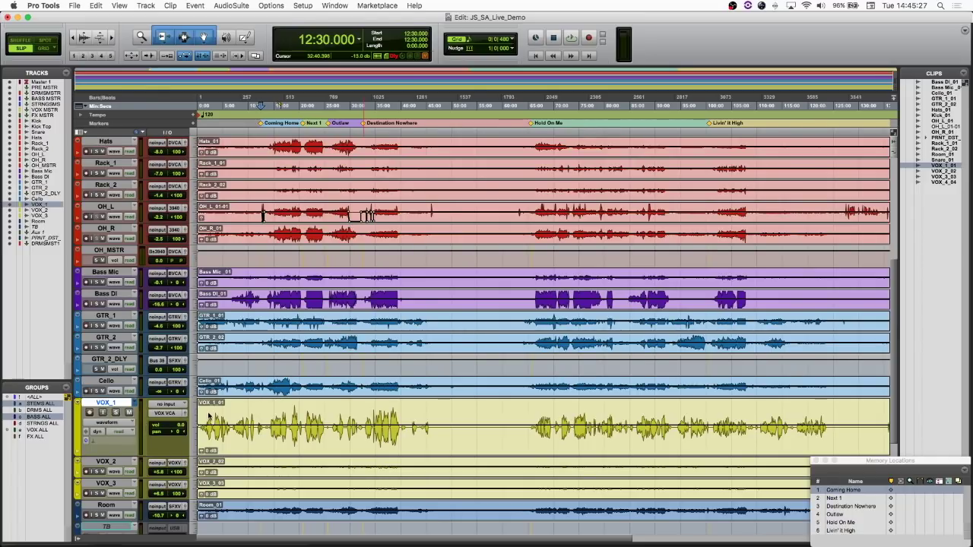
scroll(252, 436, down, 6)
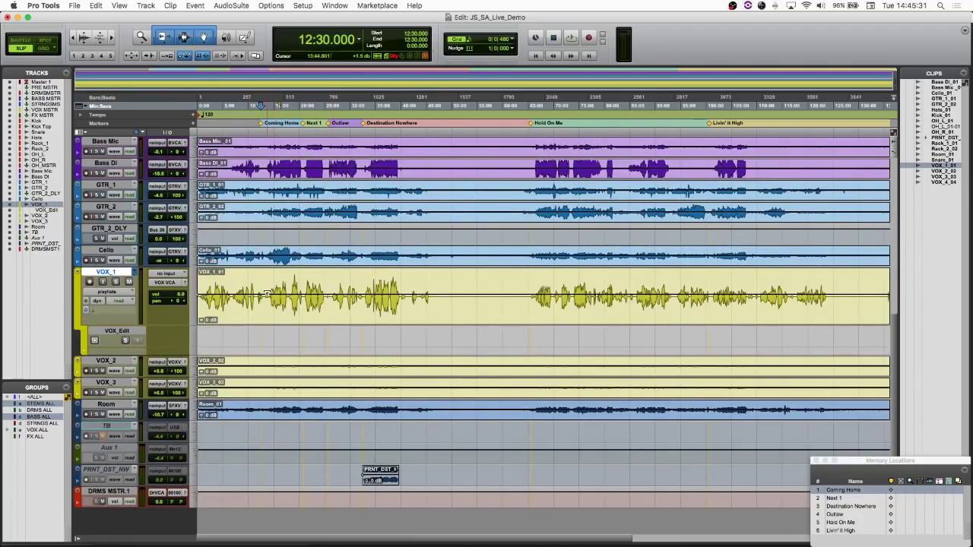
Copy VOX_1's audio from about 13:44 to 18:49 to a new playlist, and move about 20:49 to 24:54 to another new playlist
drag(267, 283, 294, 285)
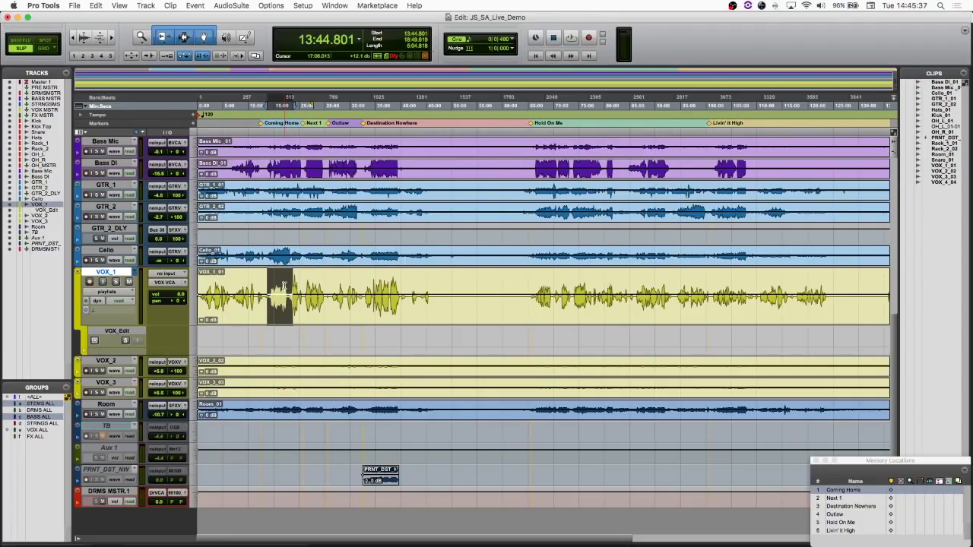
key(alt+shift+Down)
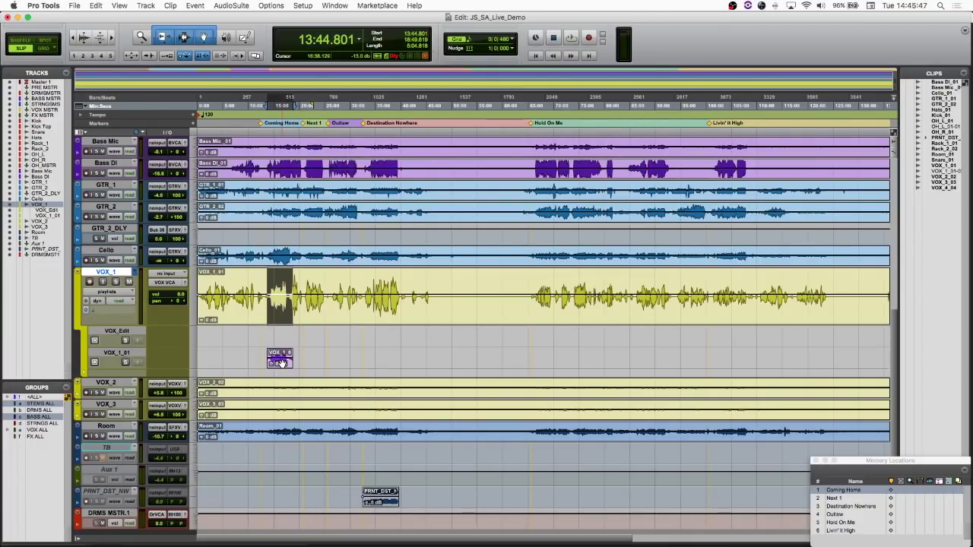
click(306, 281)
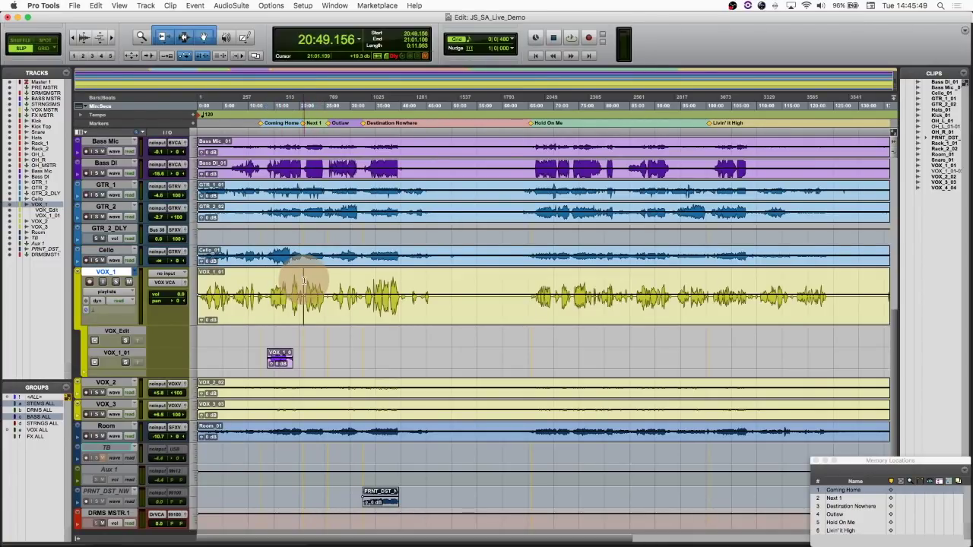
drag(310, 281, 323, 277)
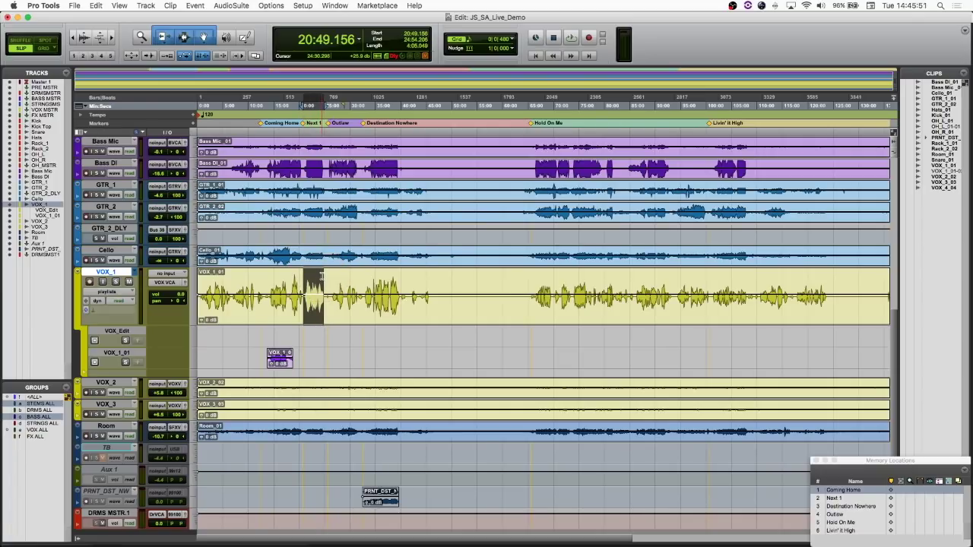
key(alt+shift+n)
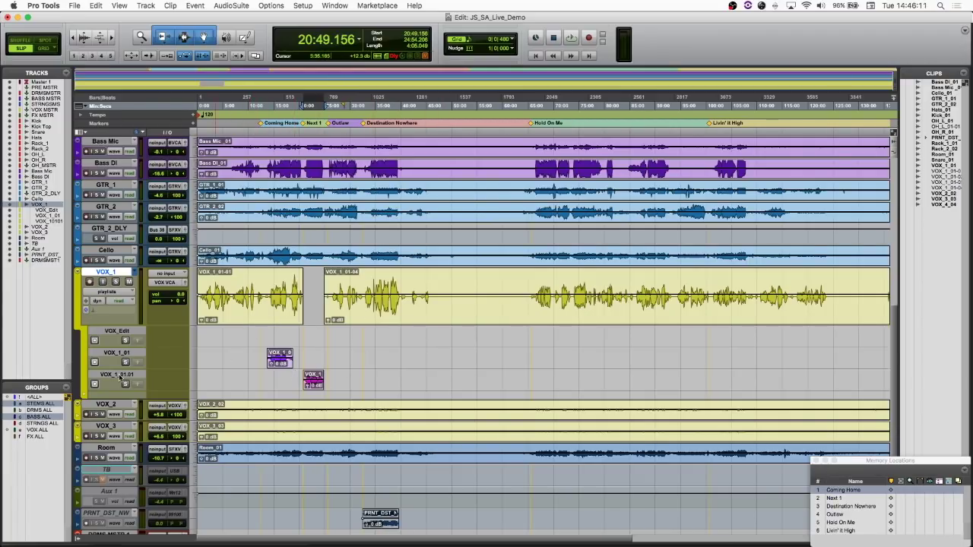
Designate VOX_1_01.01 as VOX_1's target playlist, and switch the target playlist back to VOX_1 (1)
click(94, 384)
click(134, 272)
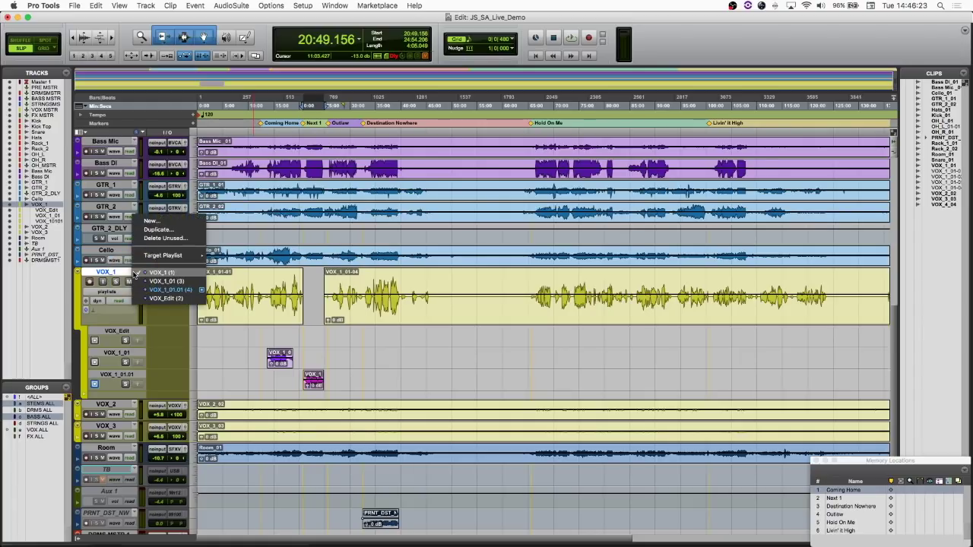
mouse_move(175, 255)
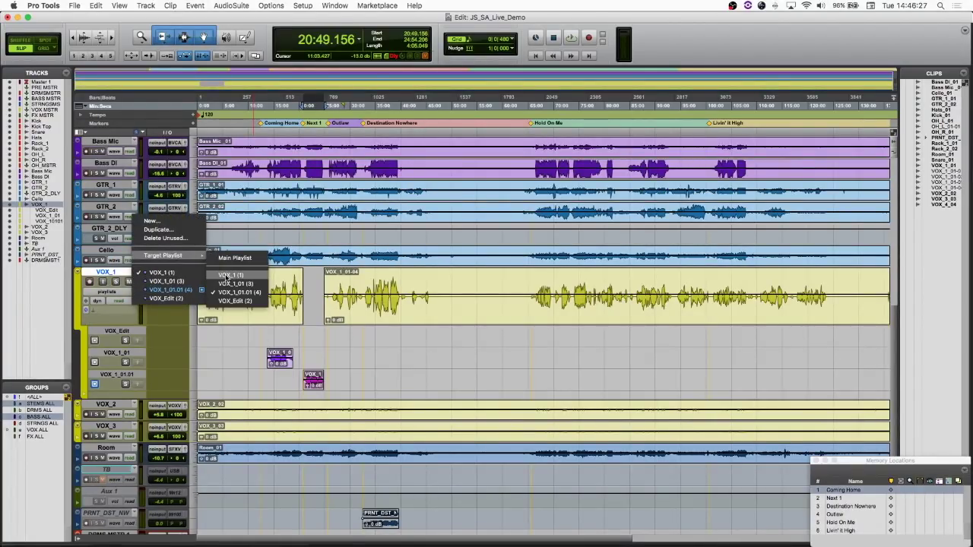
click(225, 275)
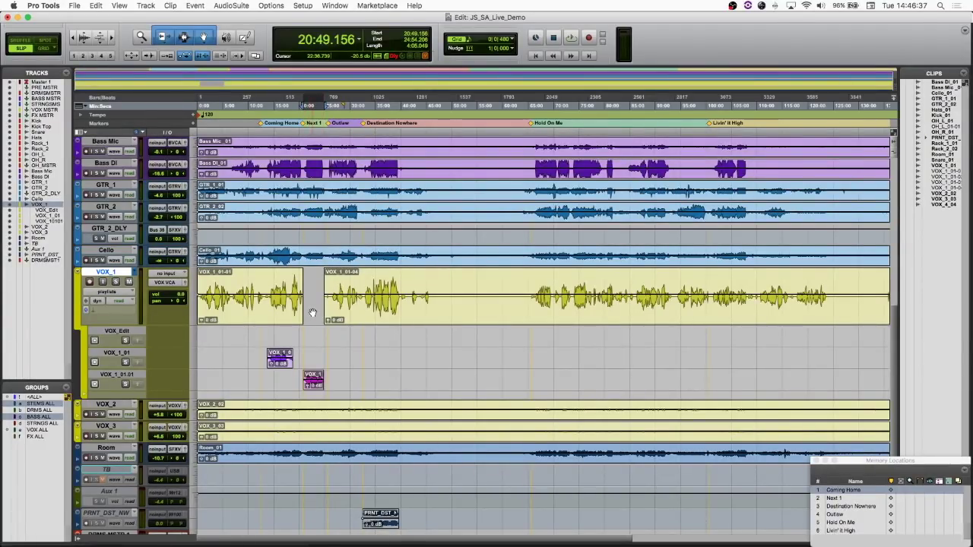
Place the full VOX_1_01 clip from the clip list at the session start on the VOX_Edit playlist lane
click(280, 364)
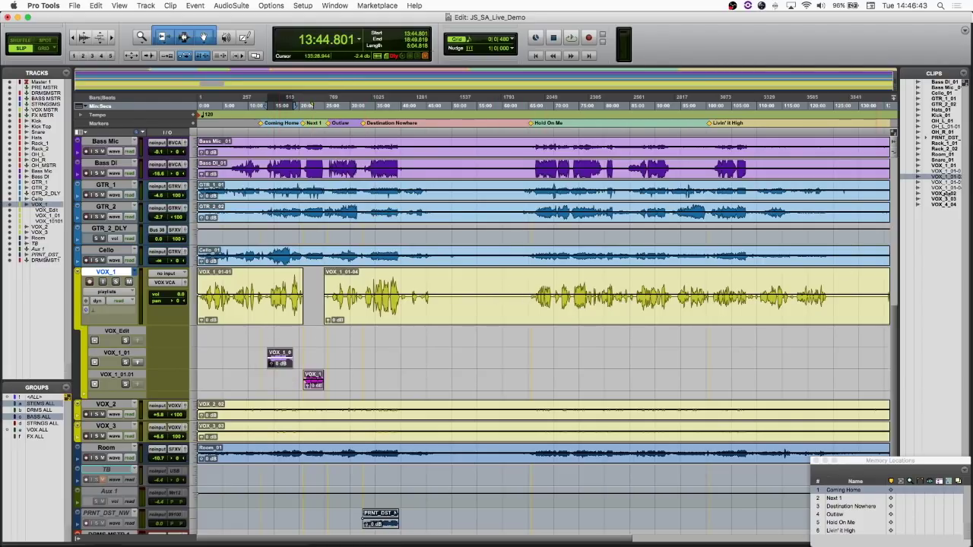
click(941, 166)
drag(940, 166, 162, 335)
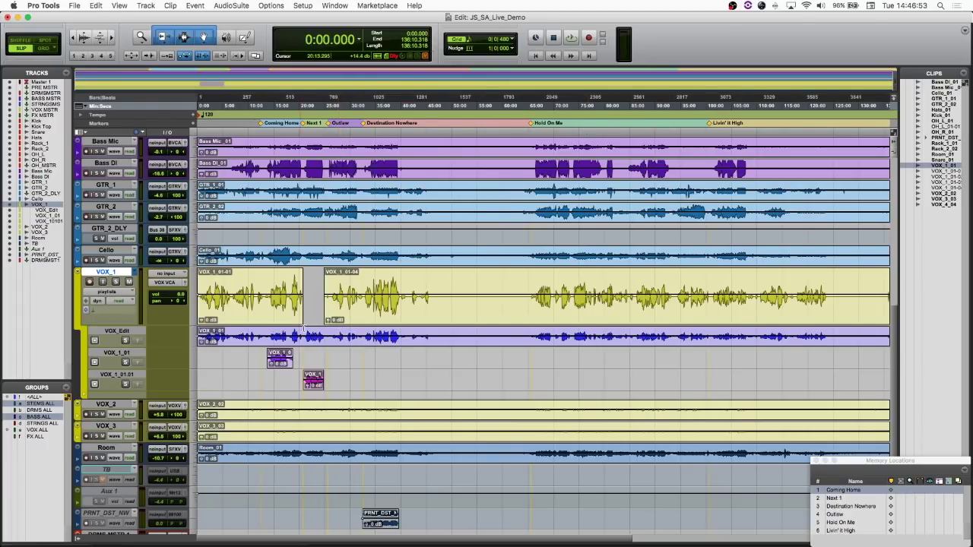
Copy VOX_Edit's audio from about 22:36 to 29:17 to the target playlist, and move about 36:27 to 39:56 there too
drag(314, 337, 346, 336)
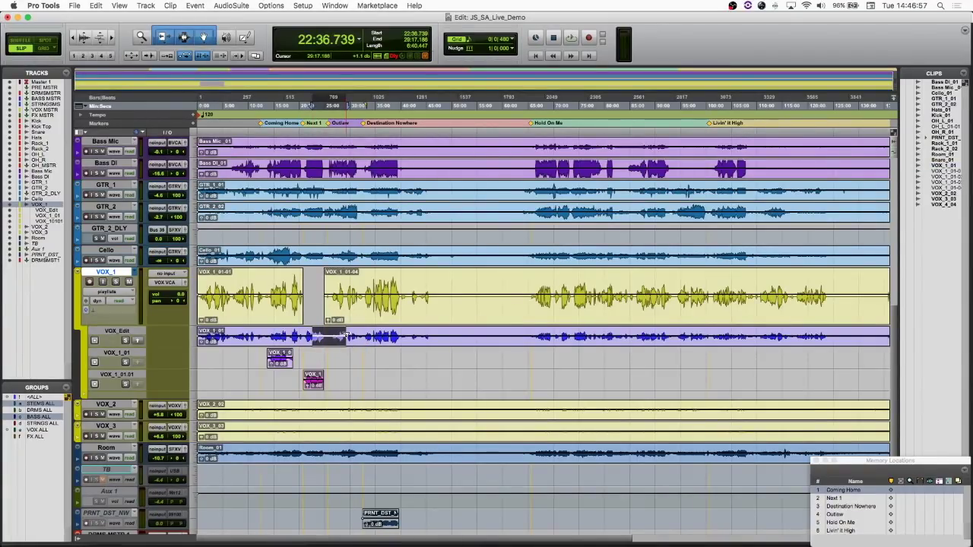
key(alt+shift+Up)
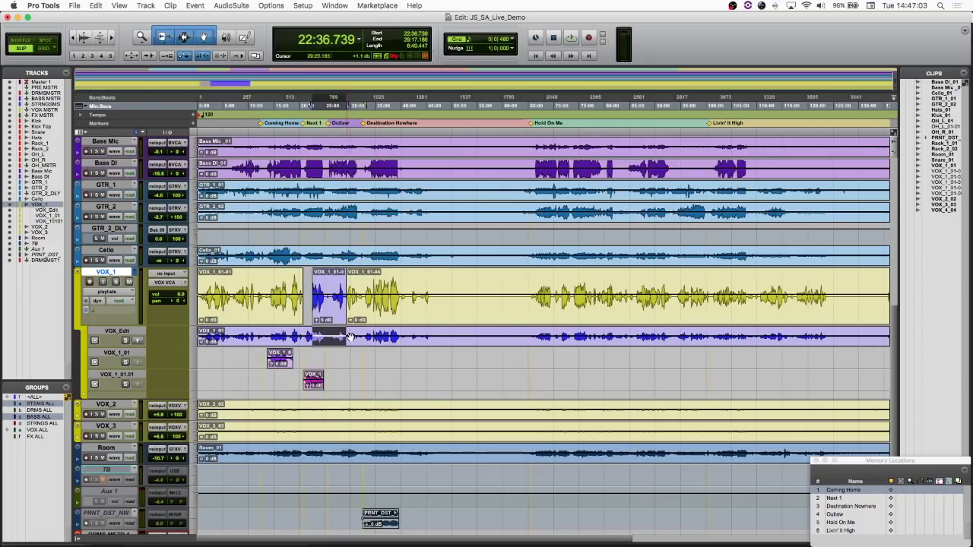
drag(383, 329, 396, 330)
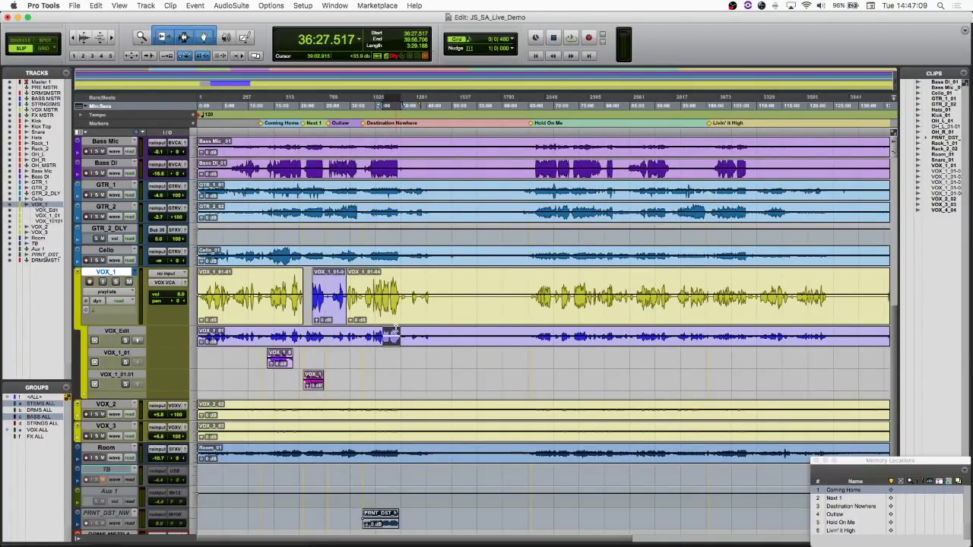
key(alt+shift+t)
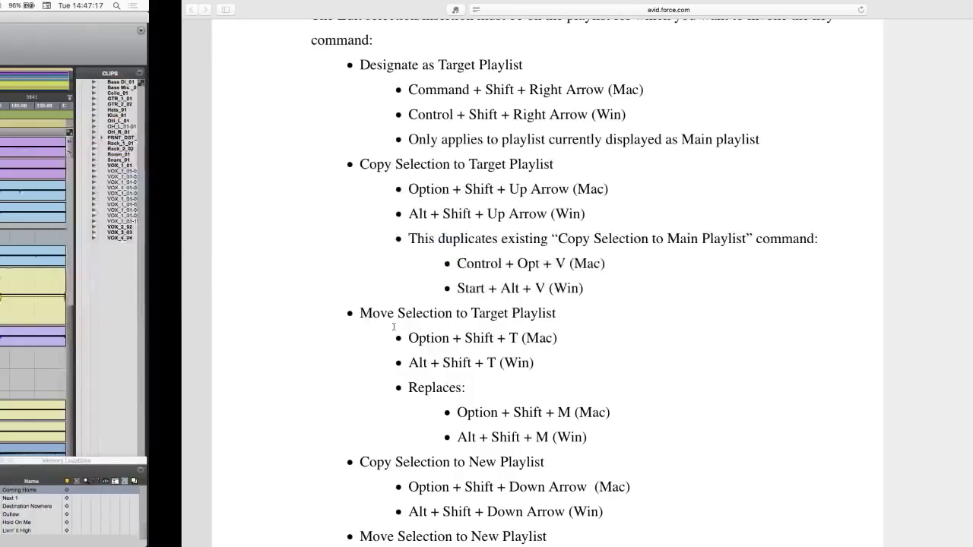
Read the playlist commands in the Avid release notes, and examine the Editing preferences in Pro Tools, cancelling without changes
scroll(419, 436, down, 6)
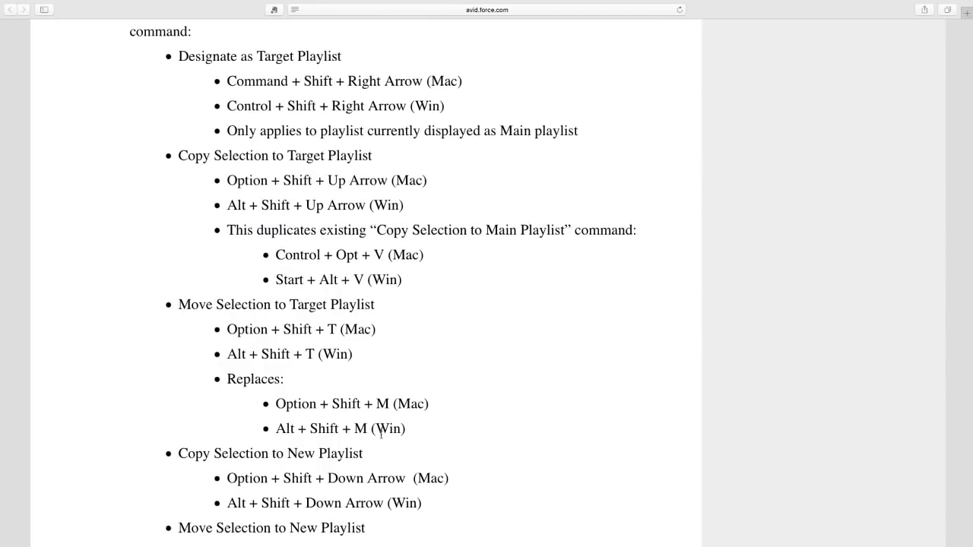
scroll(381, 435, down, 4)
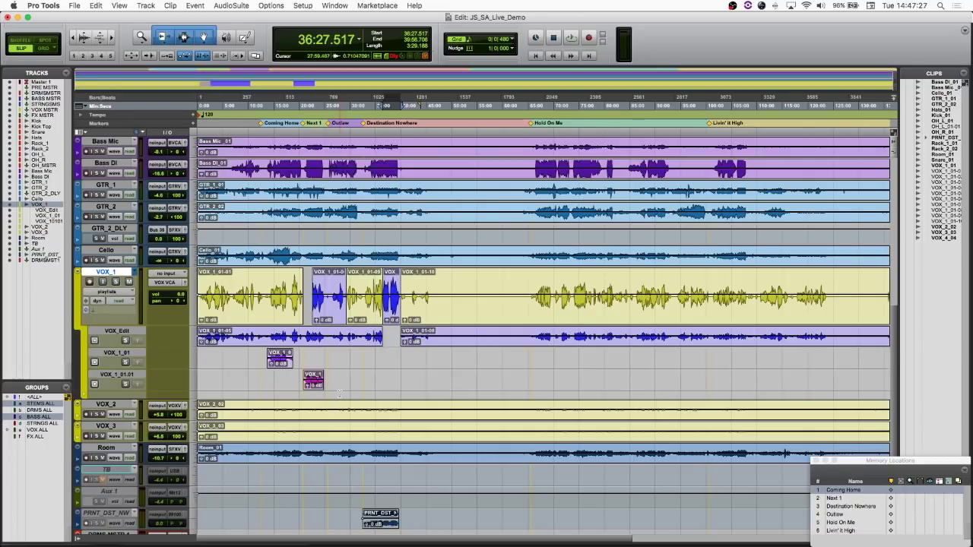
click(43, 4)
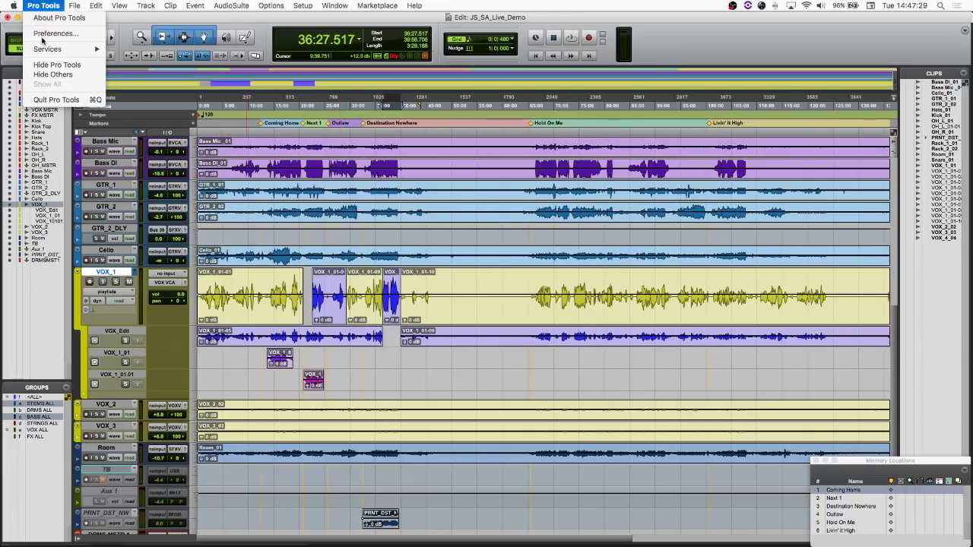
click(43, 34)
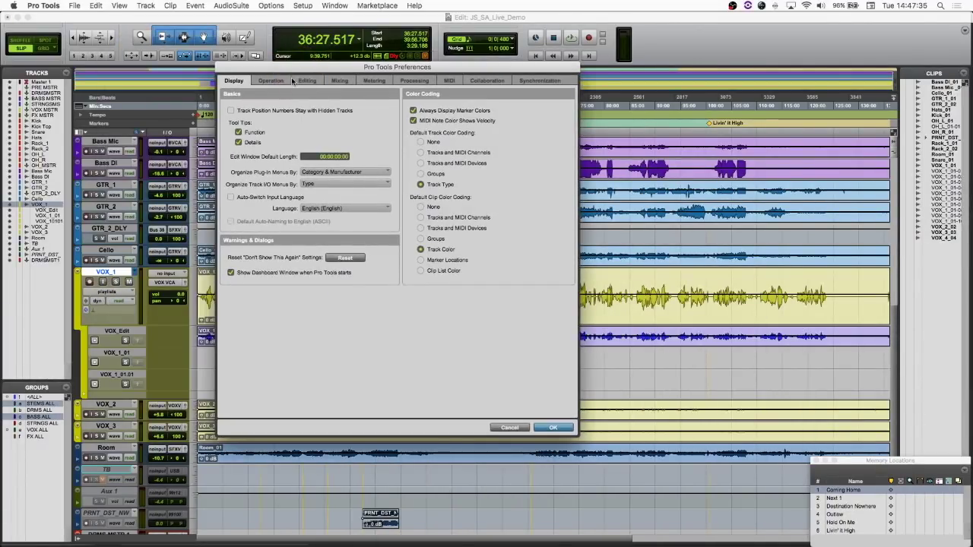
click(305, 80)
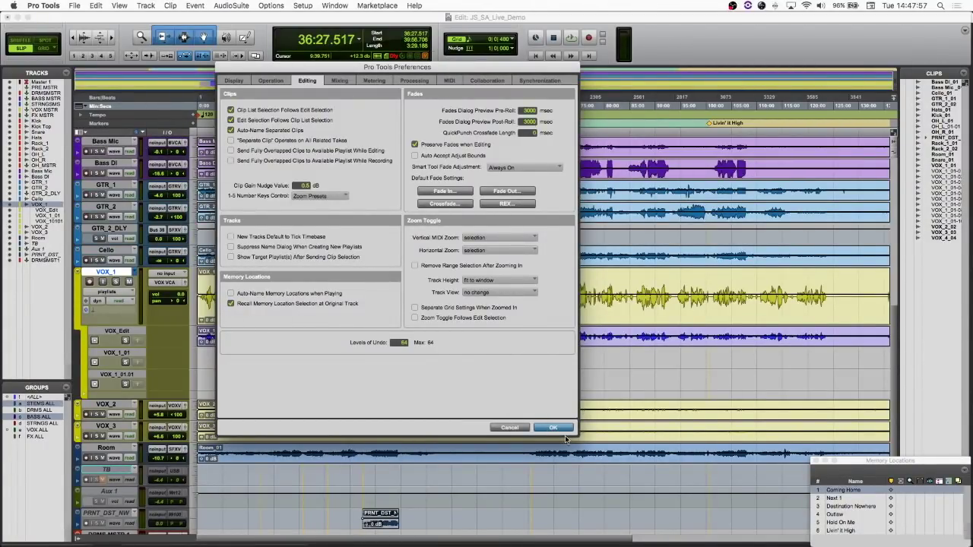
click(505, 430)
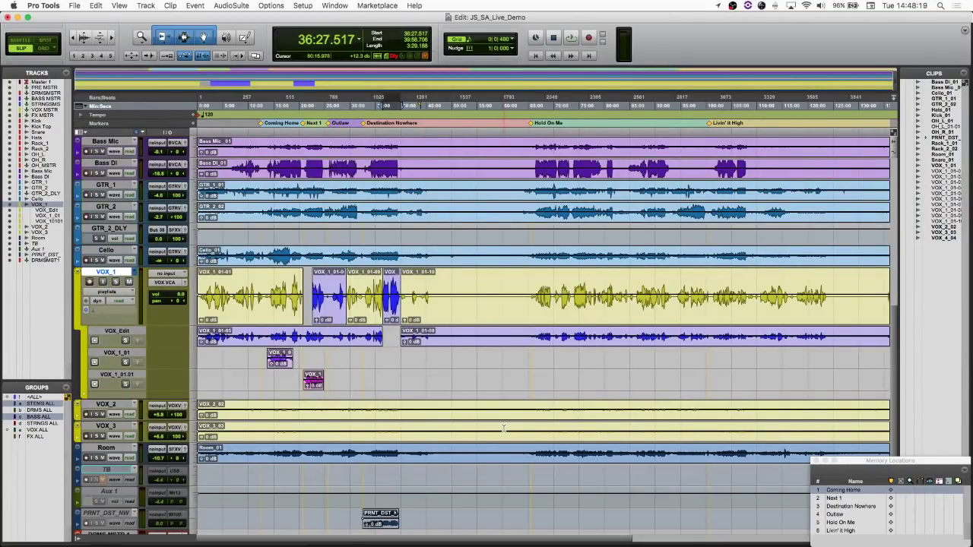
scroll(500, 418, down, 2)
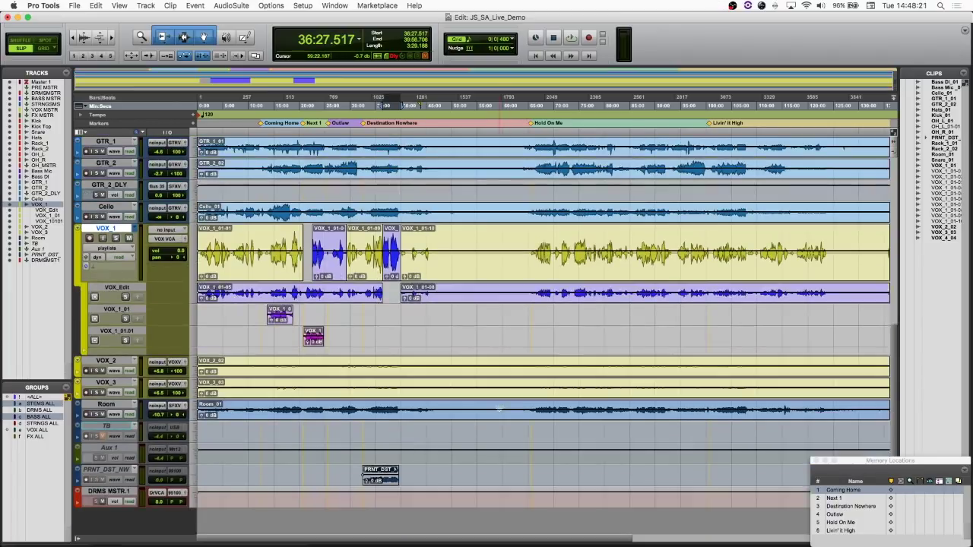
scroll(498, 409, down, 1)
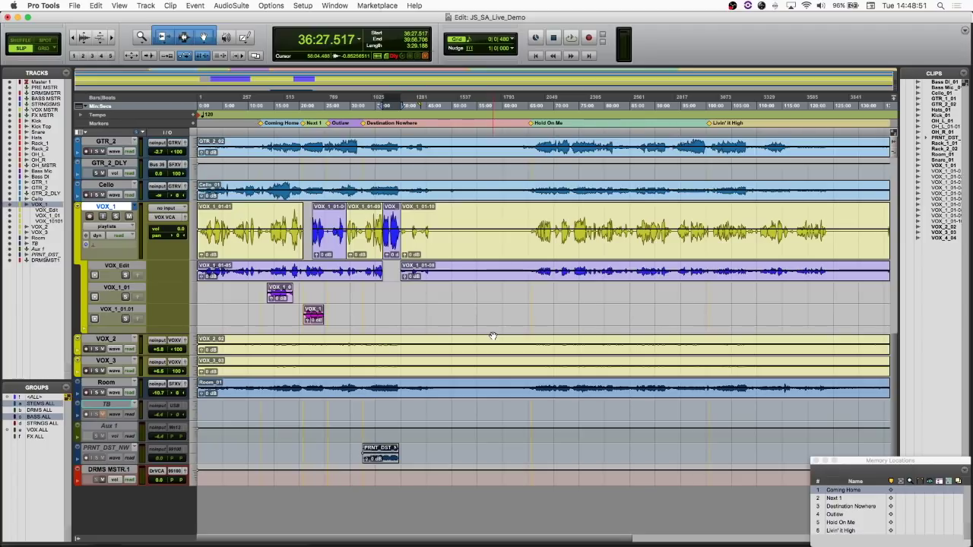
key(c)
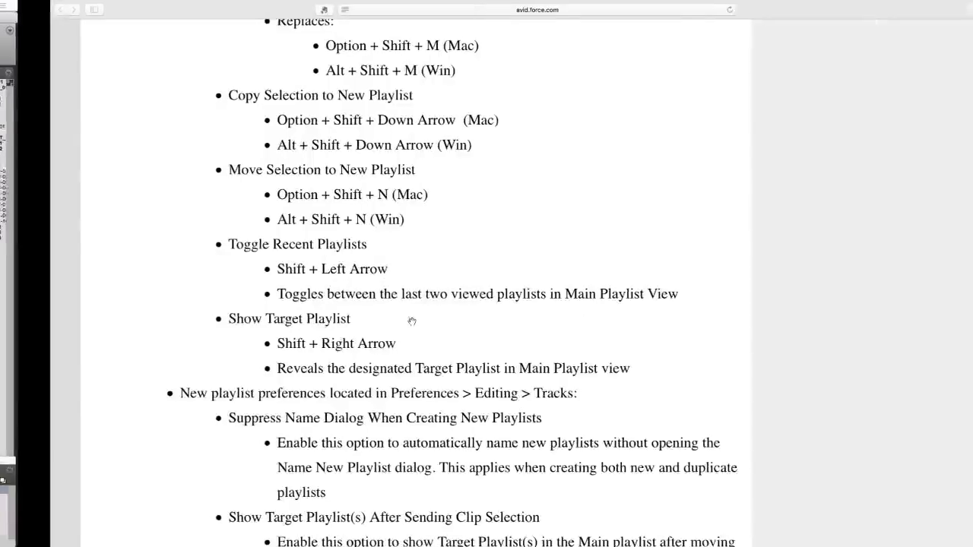
Switch to the Avid release notes and examine the Retrospective MIDI Record section
scroll(415, 327, down, 12)
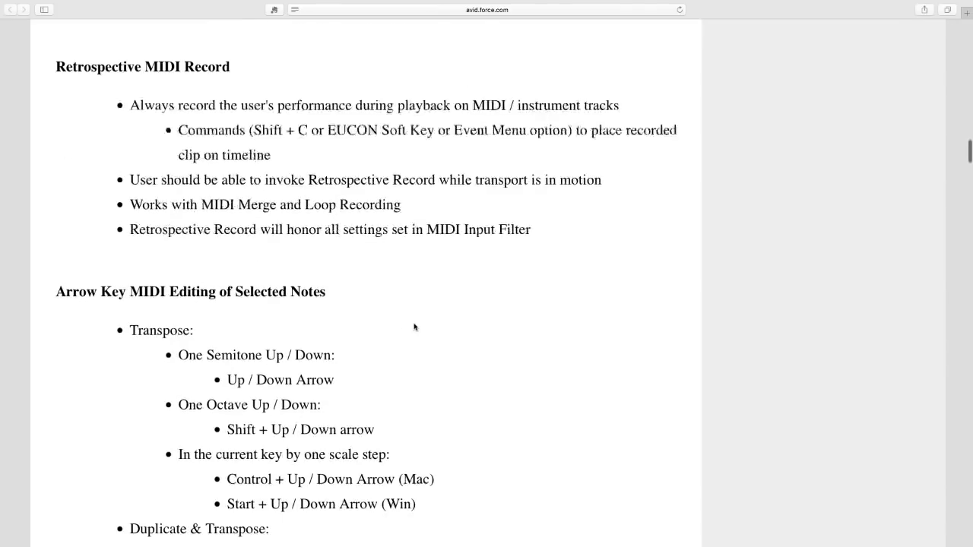
Read the Arrow Key MIDI Editing of Selected Notes section, covering the transpose, duplicate, trim and velocity commands
scroll(415, 327, down, 6)
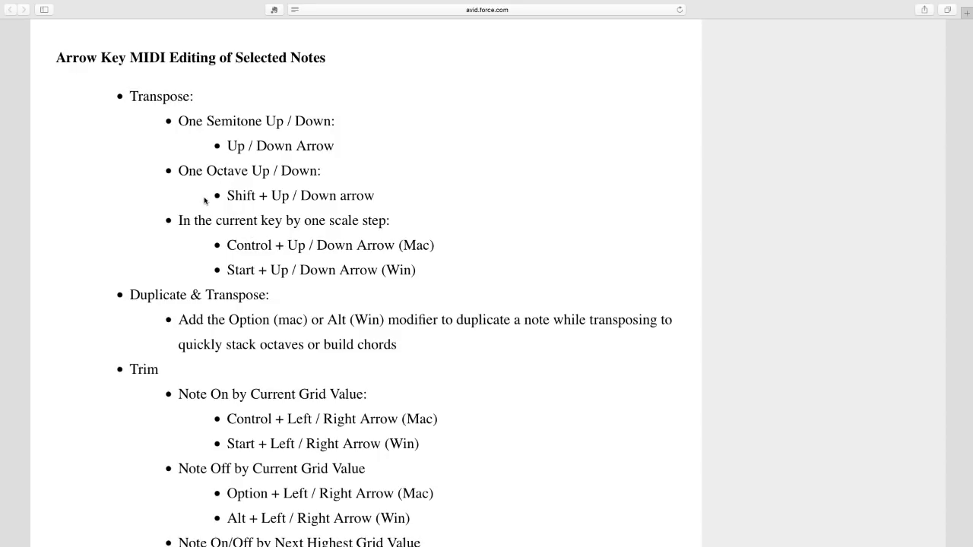
scroll(199, 251, up, 1)
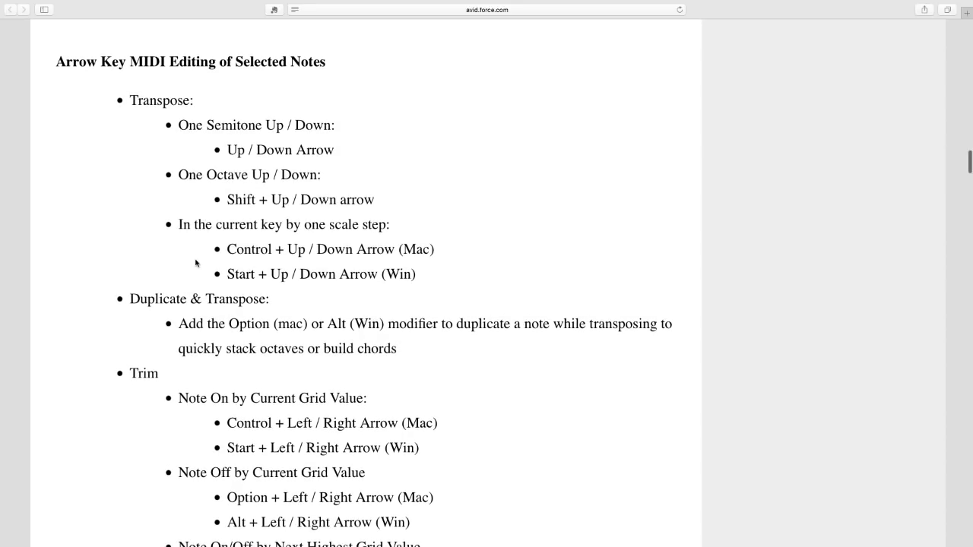
scroll(196, 263, down, 5)
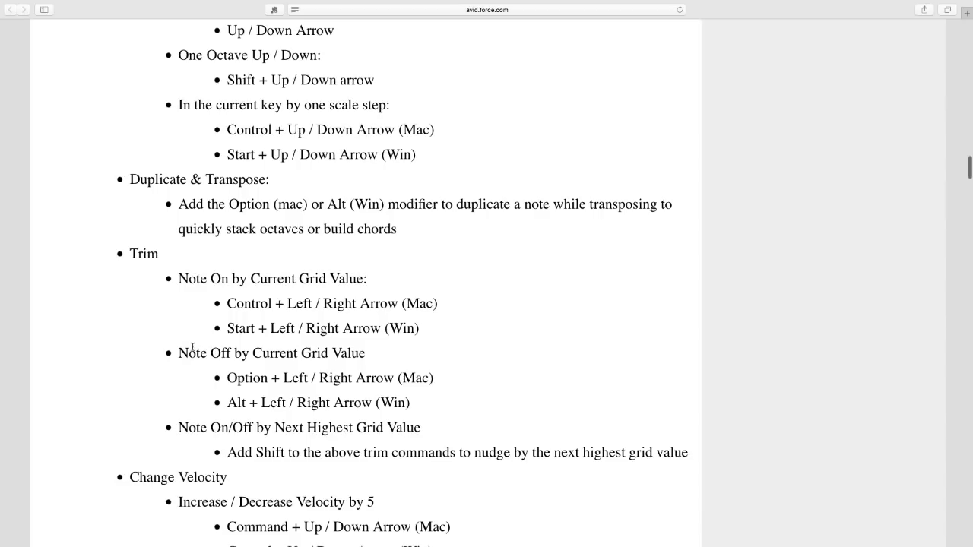
scroll(194, 349, down, 3)
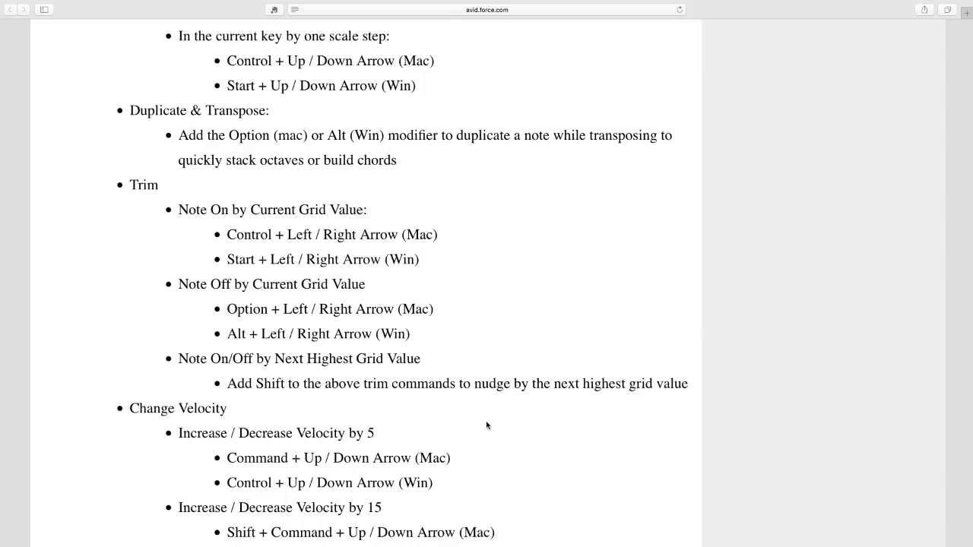
scroll(486, 425, down, 1)
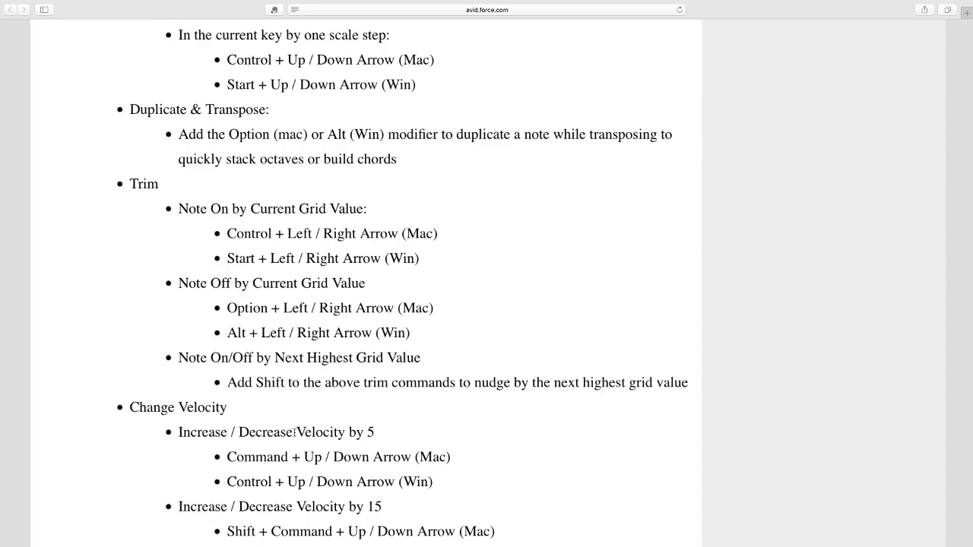
scroll(295, 432, down, 3)
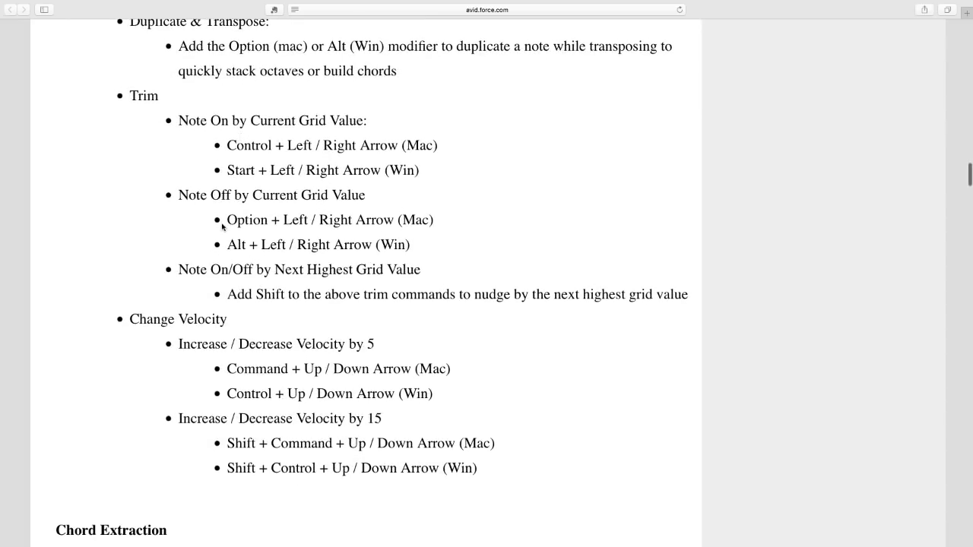
scroll(222, 226, up, 5)
scroll(222, 226, down, 5)
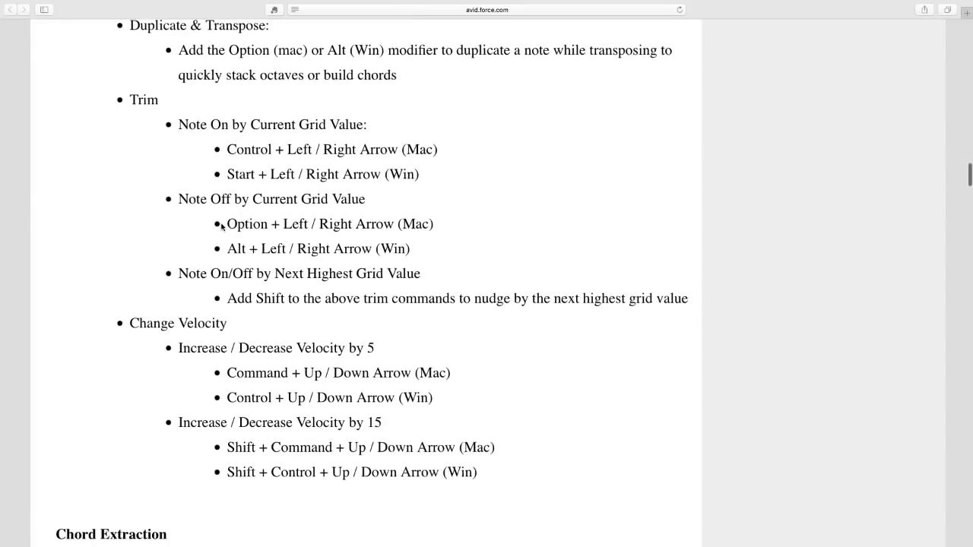
scroll(222, 226, down, 1)
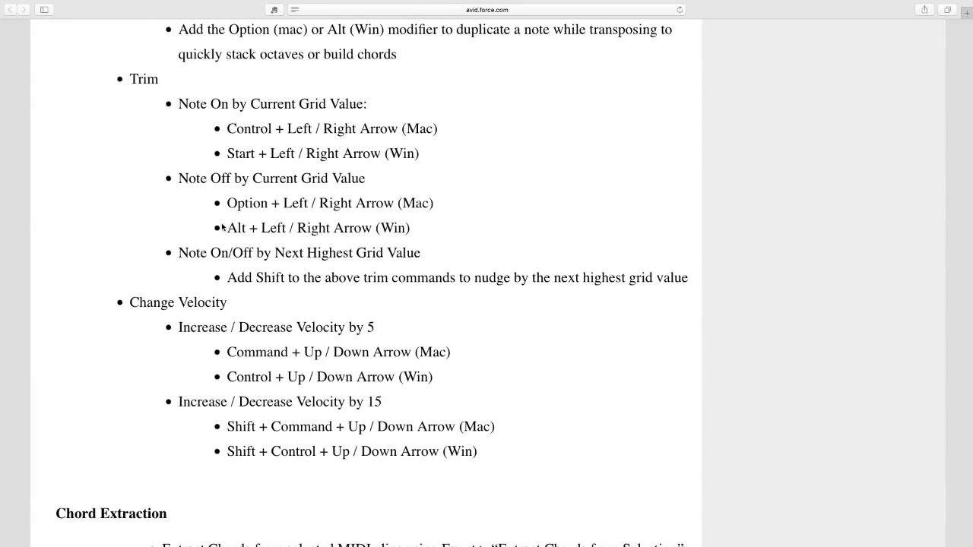
Read the Chord Extraction and Mix Window EQ Graphs sections in the release notes, and check the Event commands in Pro Tools
scroll(222, 227, down, 10)
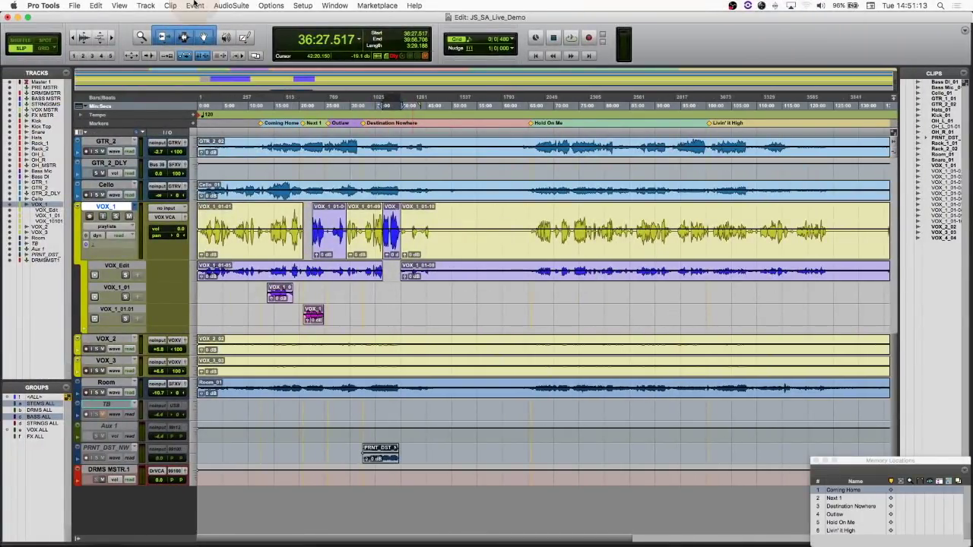
click(195, 5)
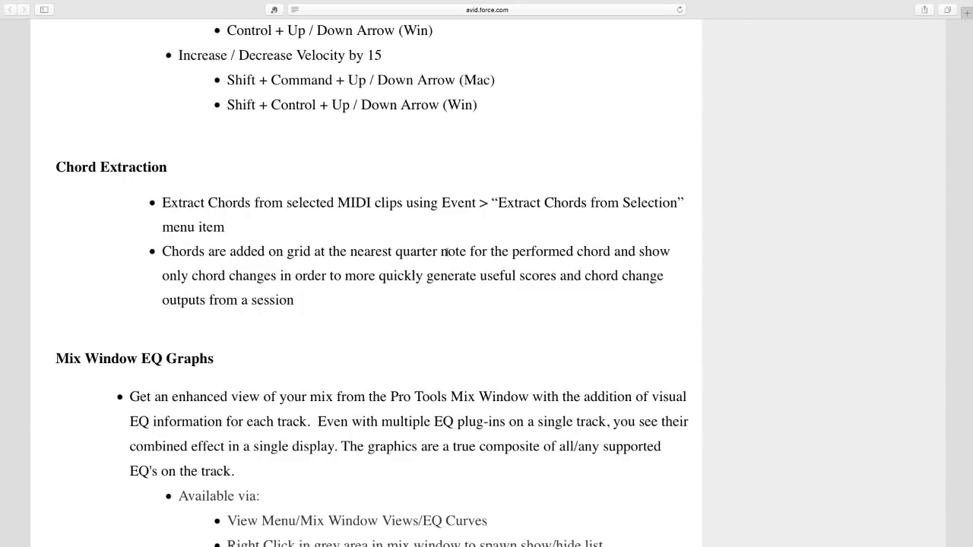
key(ctrl+Left)
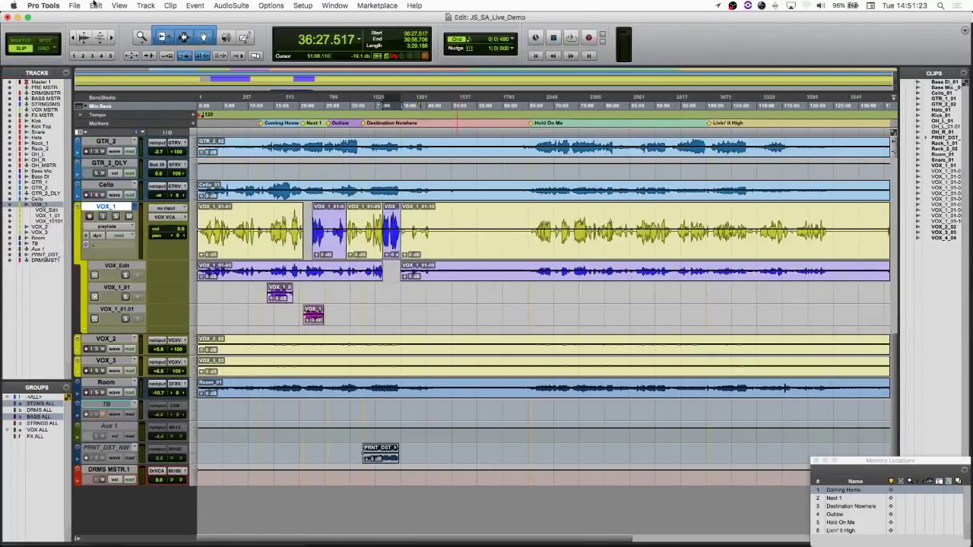
click(190, 6)
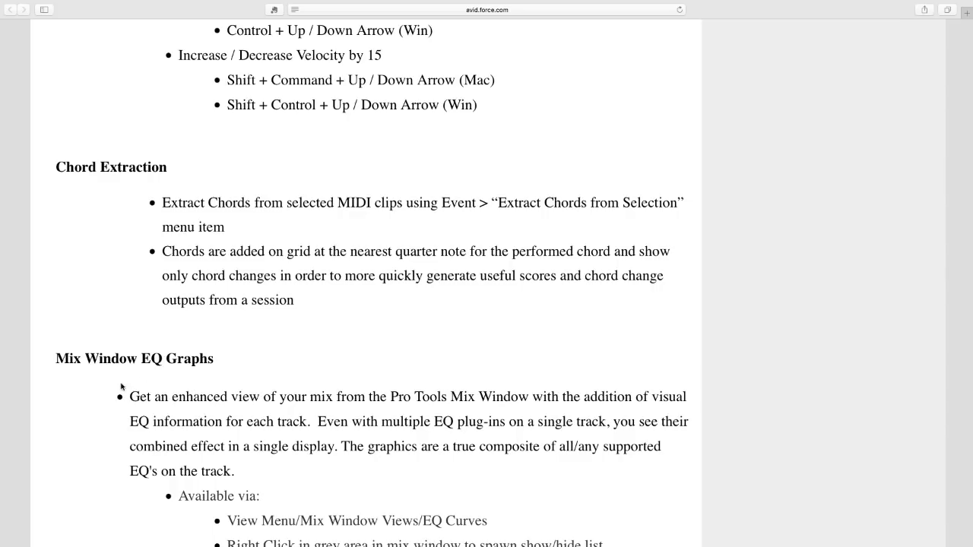
scroll(143, 378, down, 6)
scroll(143, 378, down, 3)
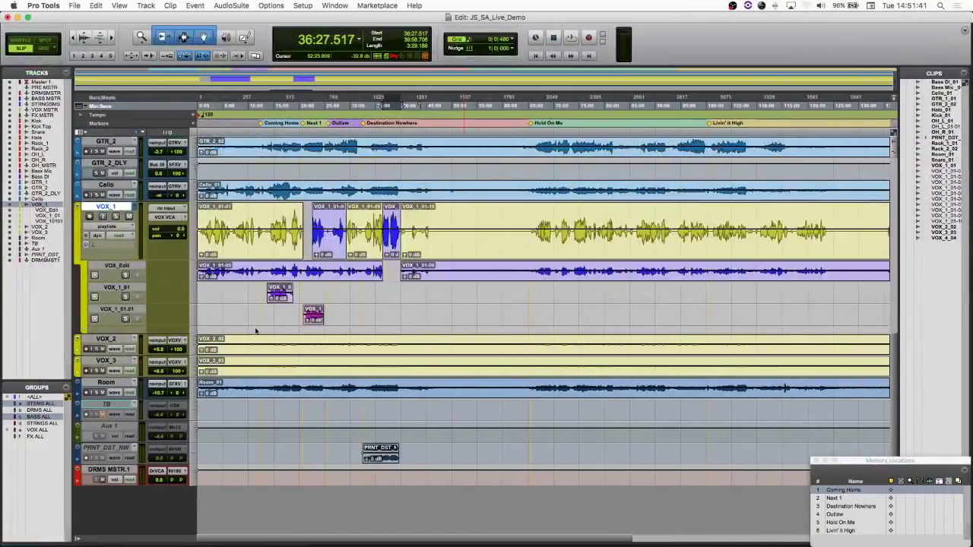
Close the Memory Locations window in Pro Tools and bring up the Mix window
click(818, 461)
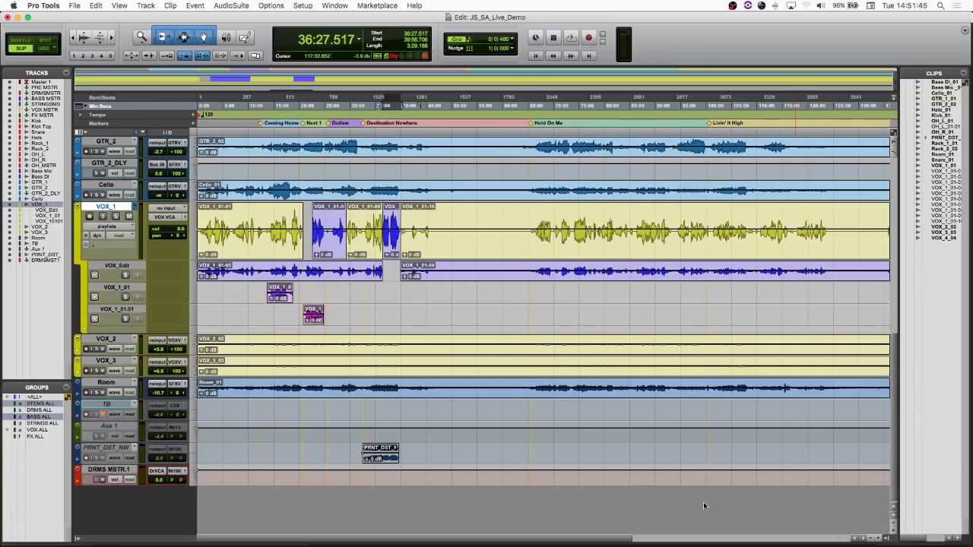
key(super+equal)
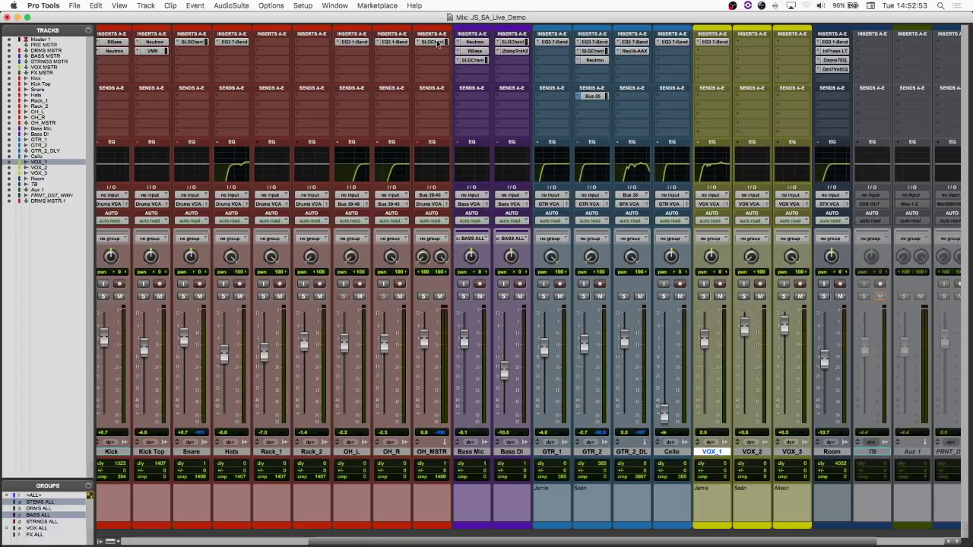
Add a stereo EQ3 7-Band to the second insert of OH_MSTR and duplicate it to the third insert
click(431, 51)
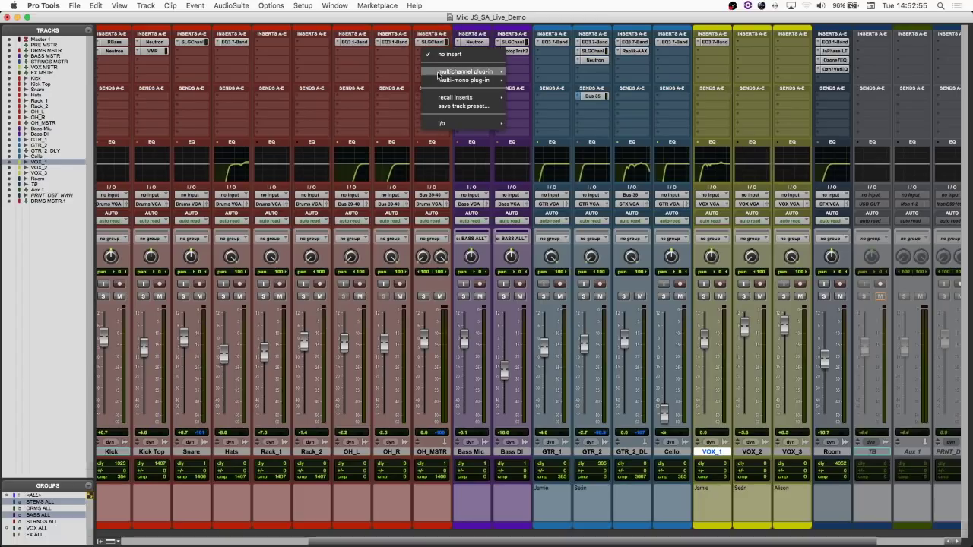
mouse_move(441, 73)
mouse_move(522, 74)
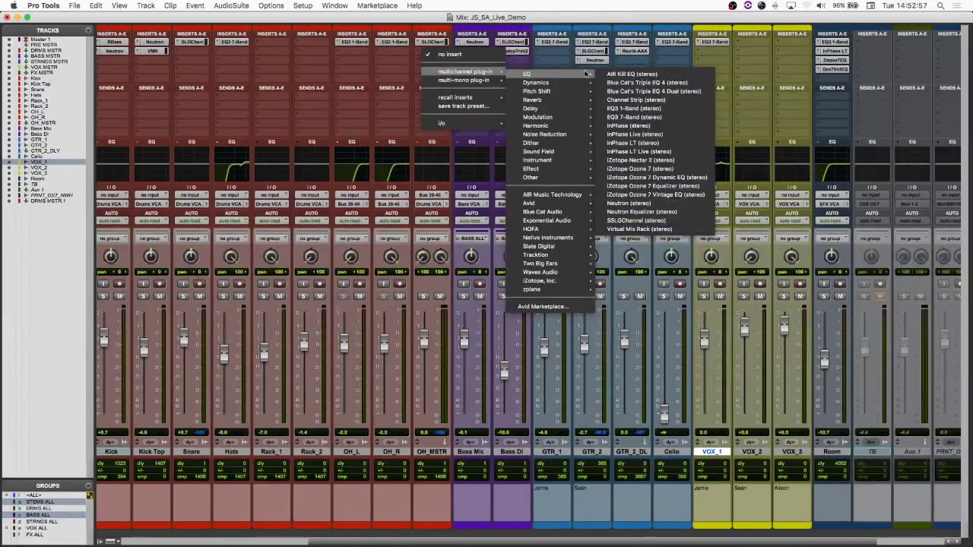
click(624, 126)
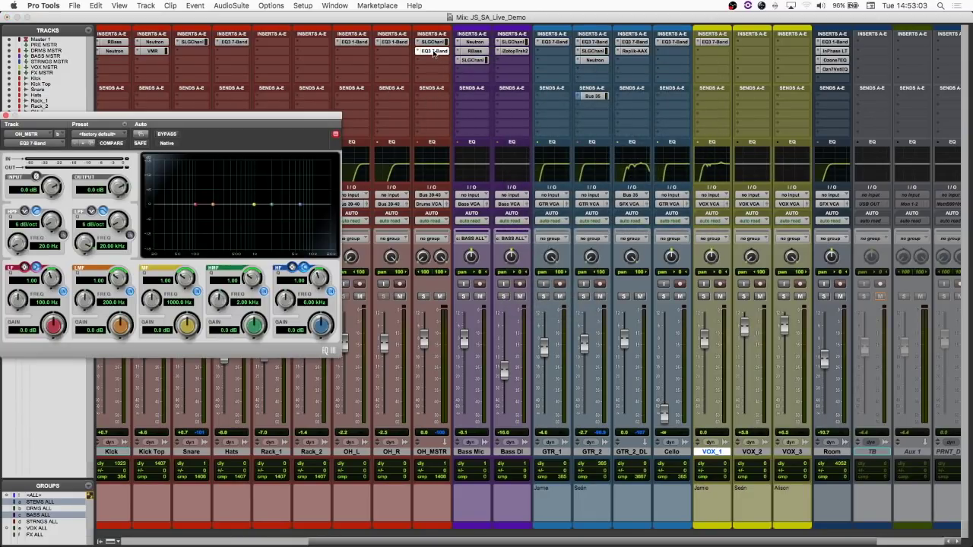
click(434, 52)
drag(433, 64, 433, 61)
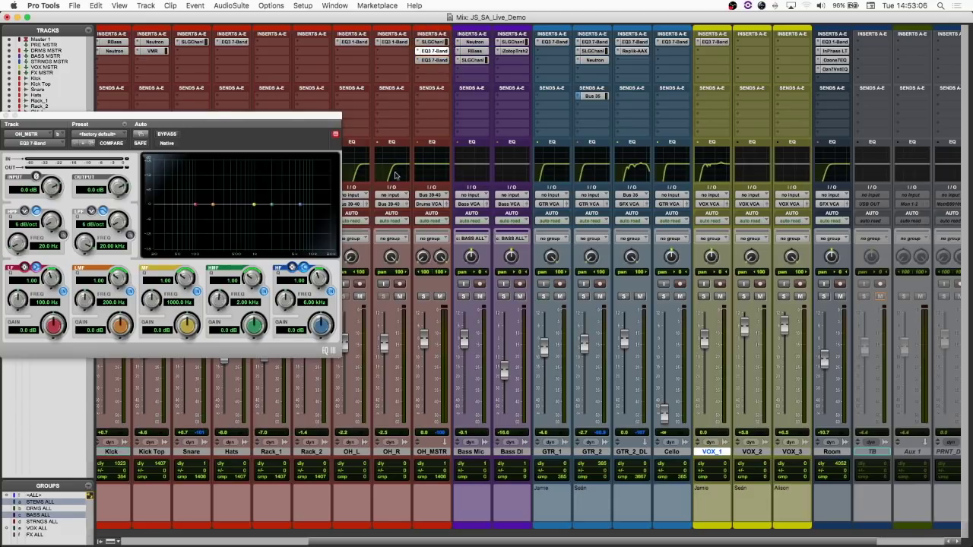
Replace the plug-ins on OH_MSTR's second and third inserts with multi-mono EQ3 7-Band instances
click(417, 53)
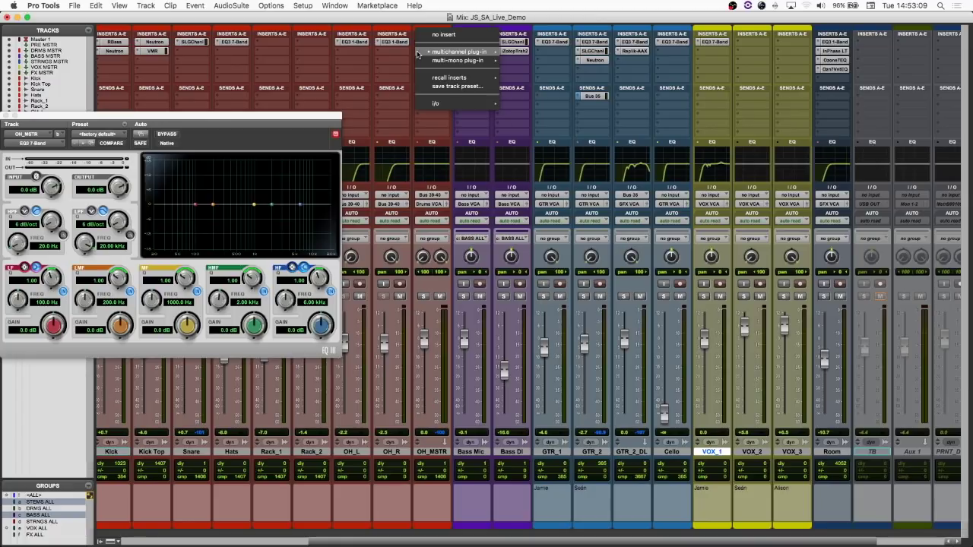
mouse_move(451, 53)
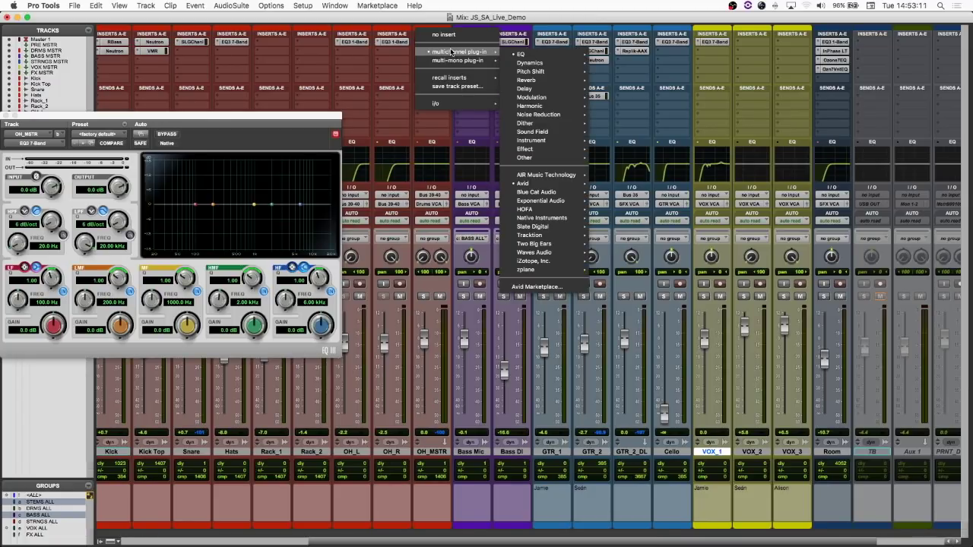
mouse_move(532, 64)
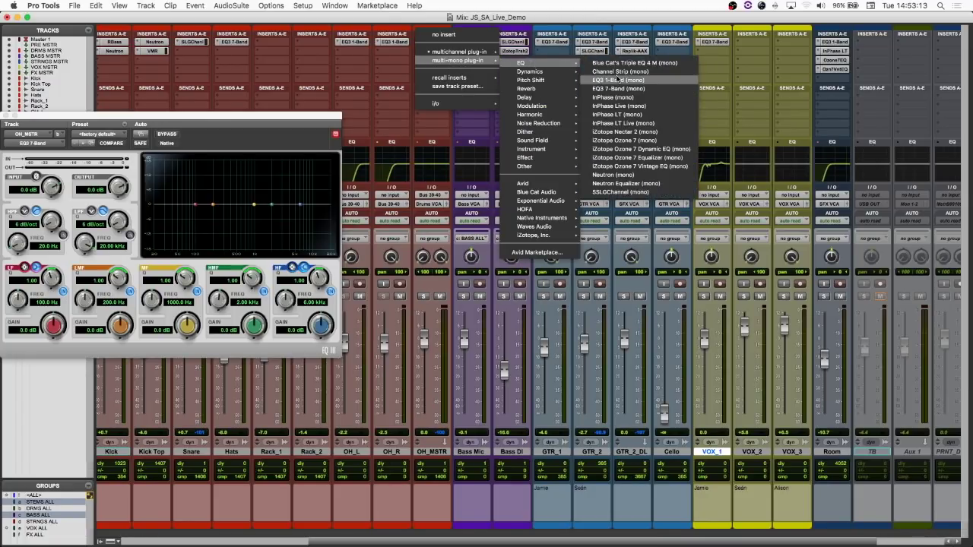
click(618, 88)
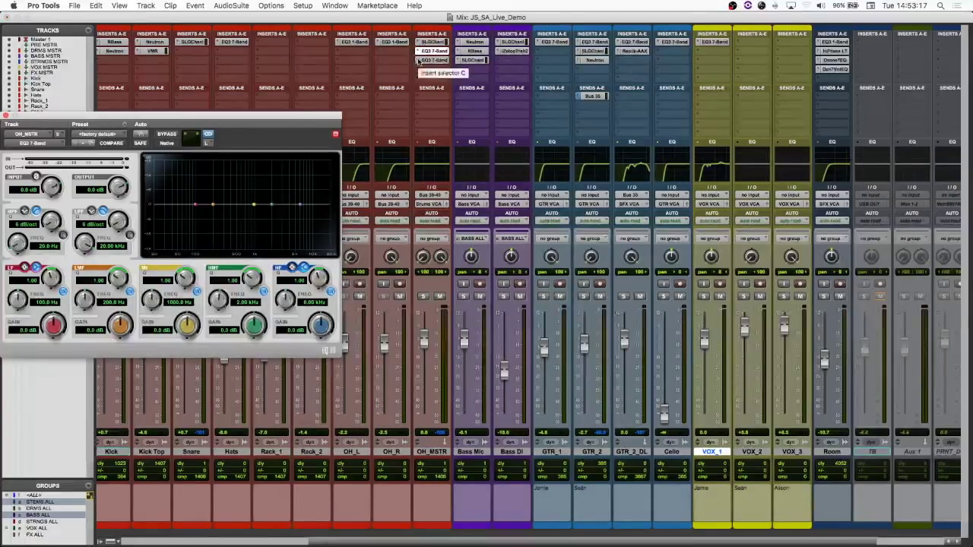
click(420, 61)
mouse_move(425, 65)
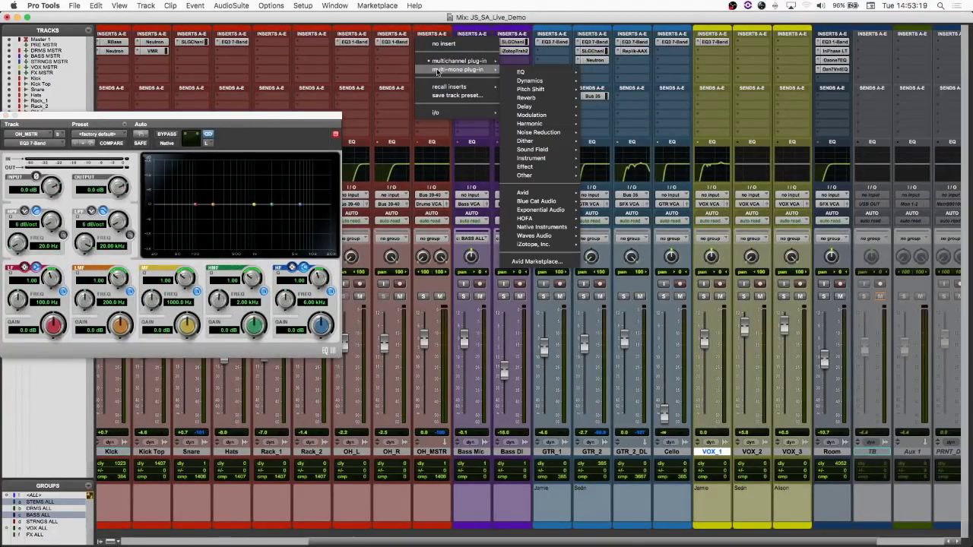
mouse_move(532, 73)
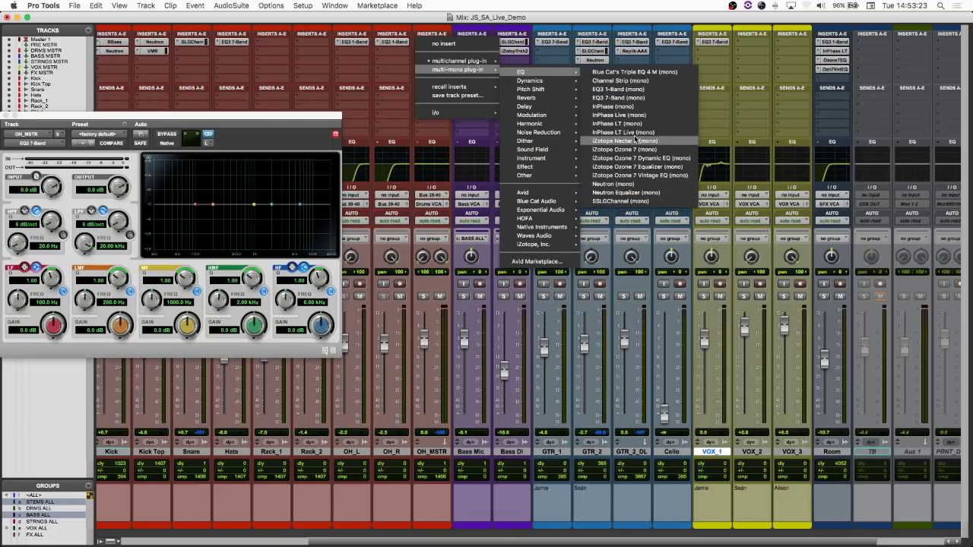
click(613, 98)
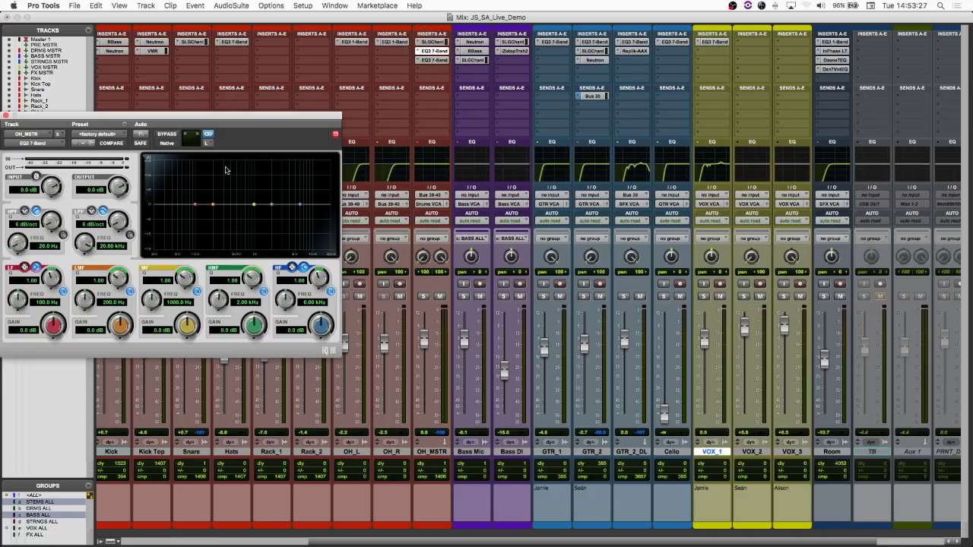
Unlink the channels of OH_MSTR's second-insert EQ and boost the left channel's low band by about 5 dB
click(207, 134)
click(206, 142)
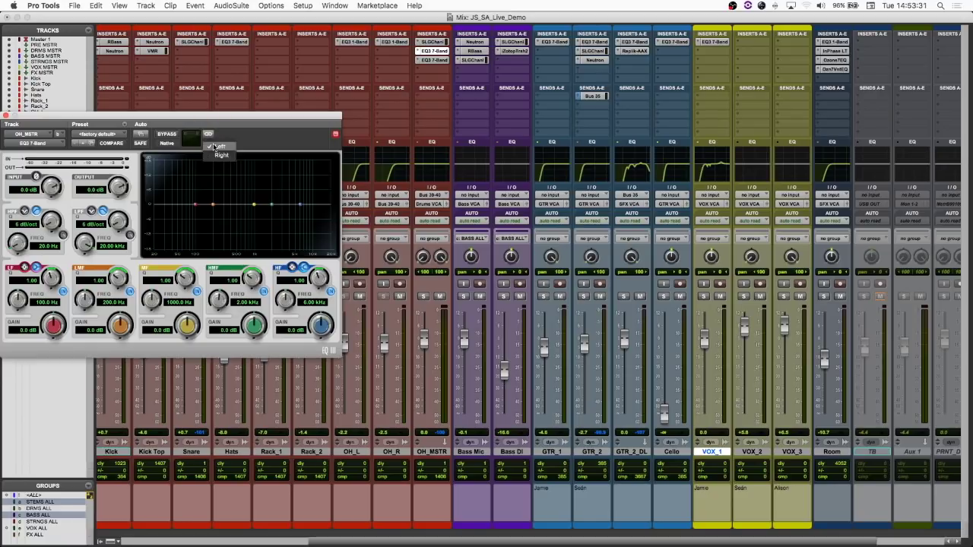
click(263, 144)
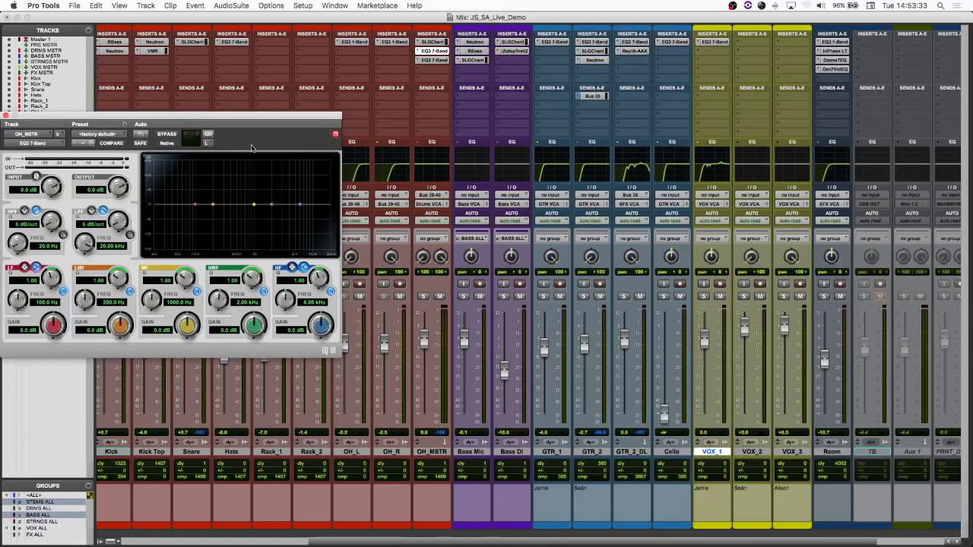
drag(195, 206, 196, 197)
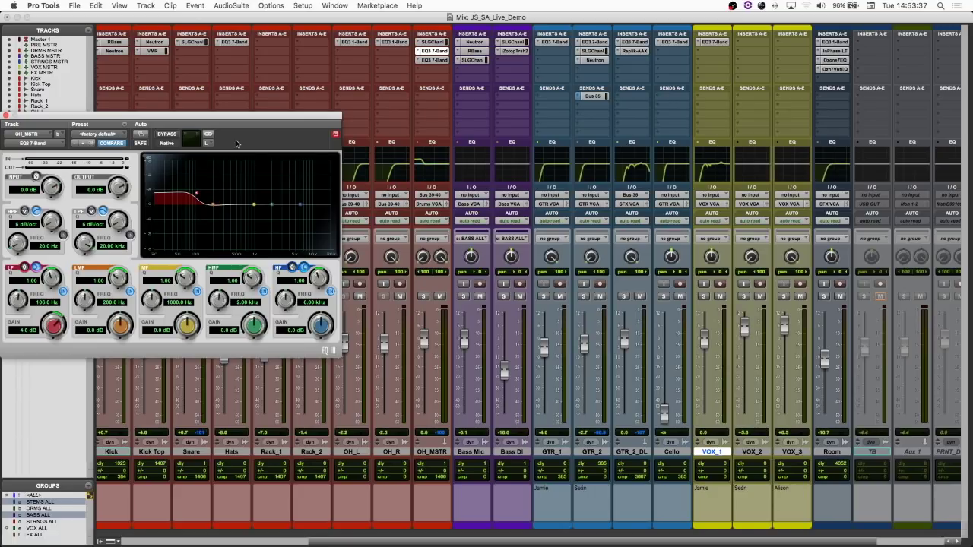
Cut the right channel's high-mid band by about 5 dB at 2 kHz
click(212, 144)
click(216, 156)
drag(272, 208, 271, 215)
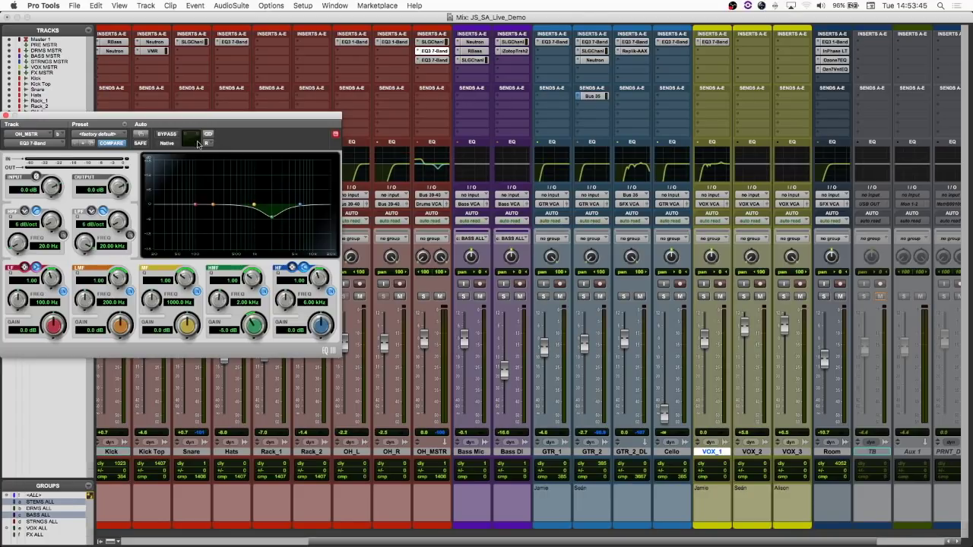
Examine the left channel's curve in OH_MSTR's second-insert EQ, reopen the plug-in window and show its channel choices
click(208, 135)
click(209, 136)
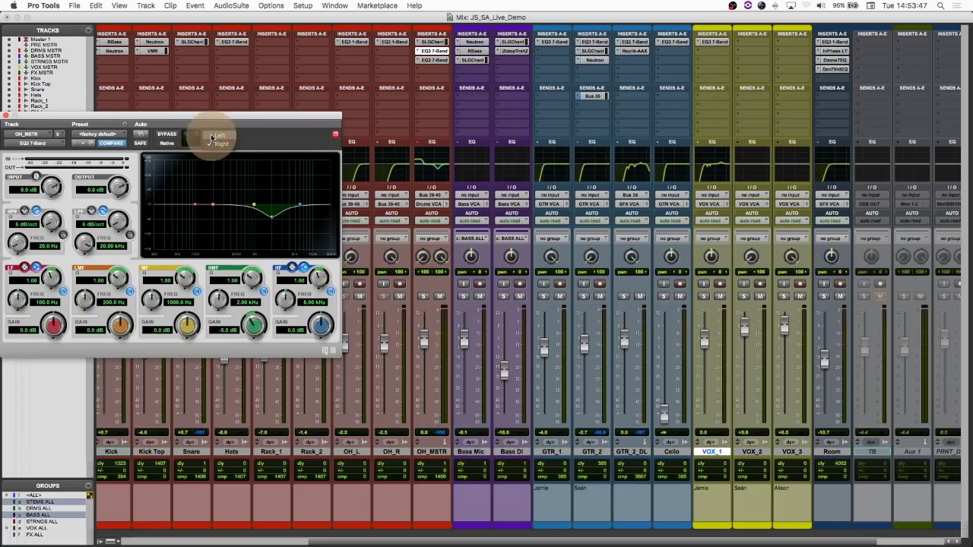
click(434, 60)
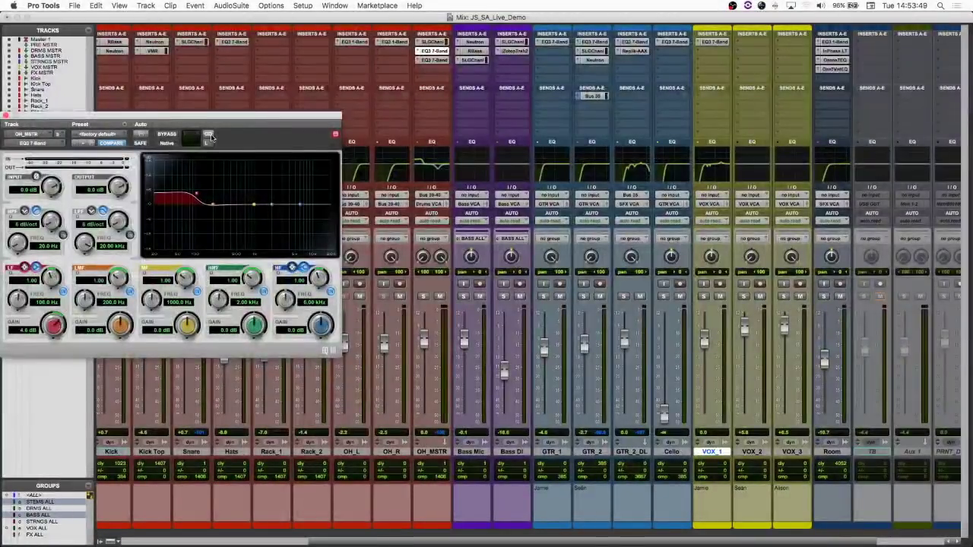
click(434, 51)
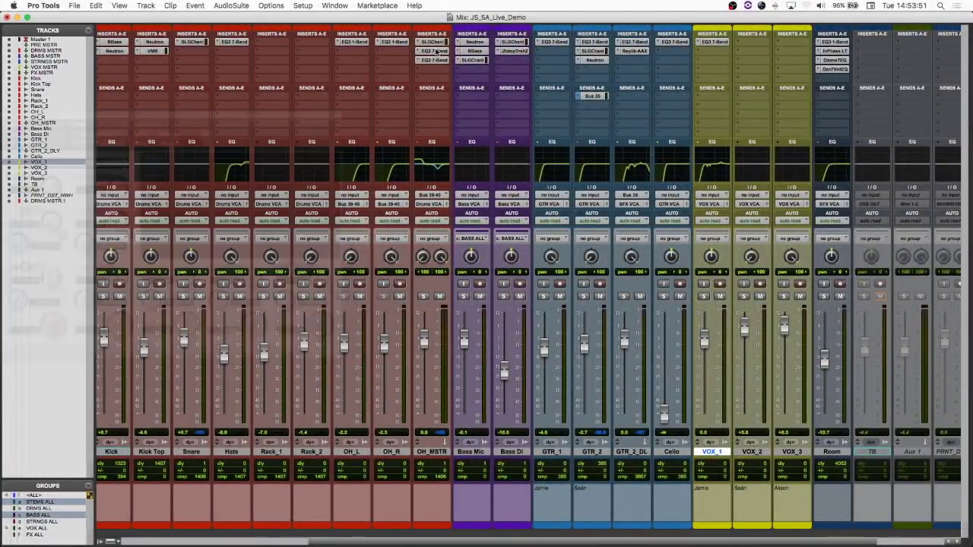
click(435, 51)
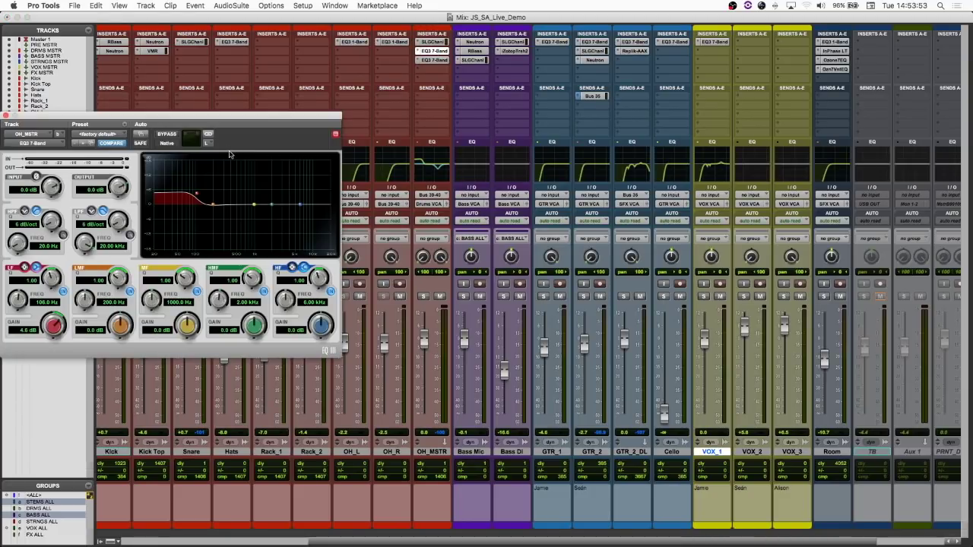
click(207, 135)
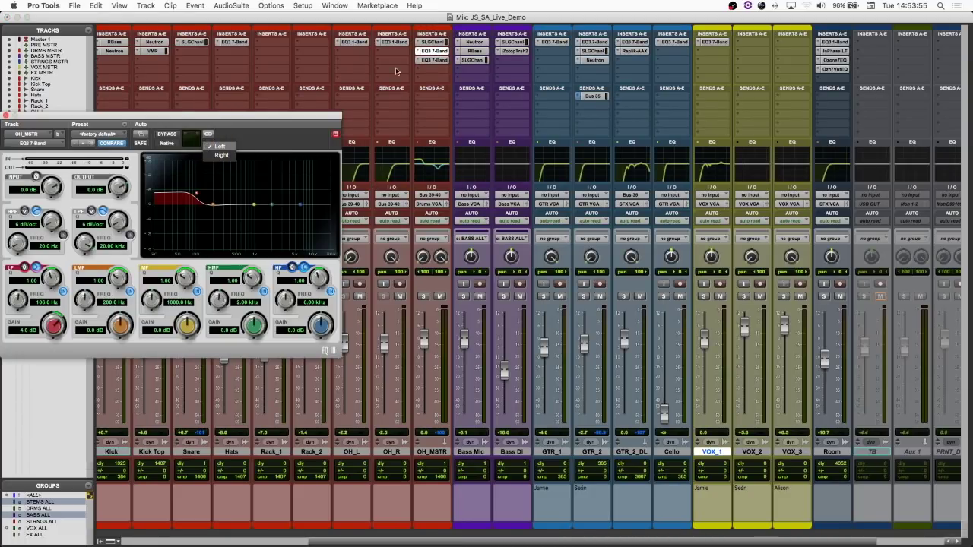
In OH_MSTR's third-insert EQ, boost the low-mid band 5.5 dB at 216.5 Hz and cut the mid band 6.3 dB at 959.5 Hz
click(440, 61)
click(441, 61)
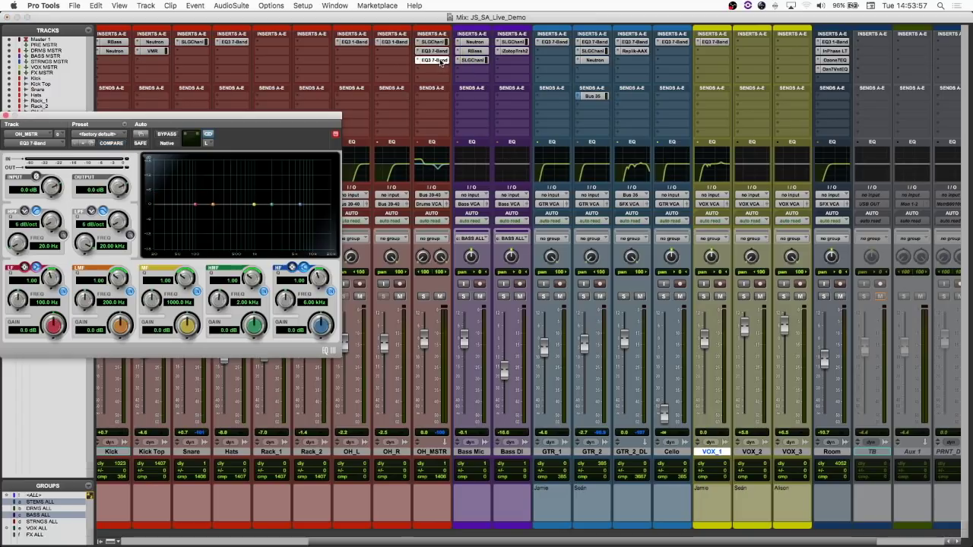
drag(214, 207, 216, 191)
click(208, 136)
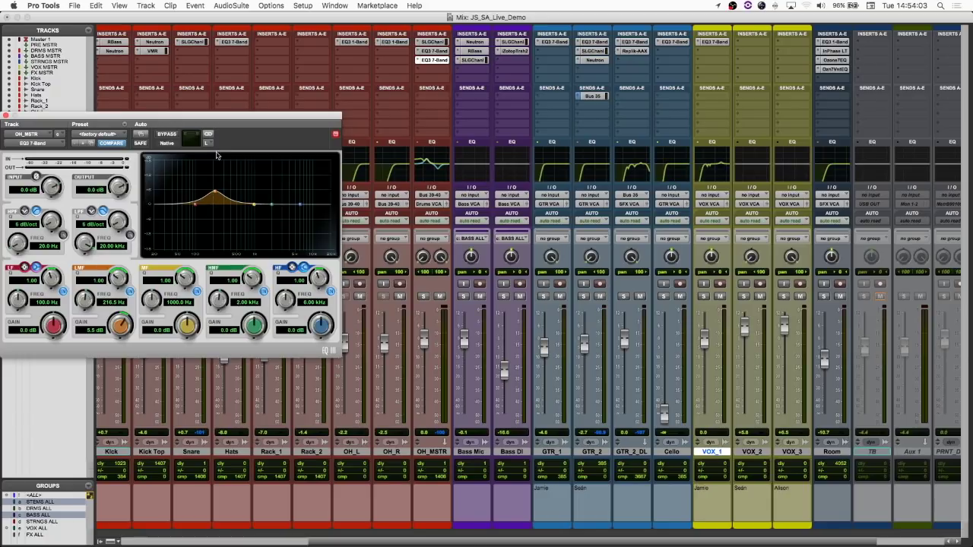
drag(253, 204, 253, 221)
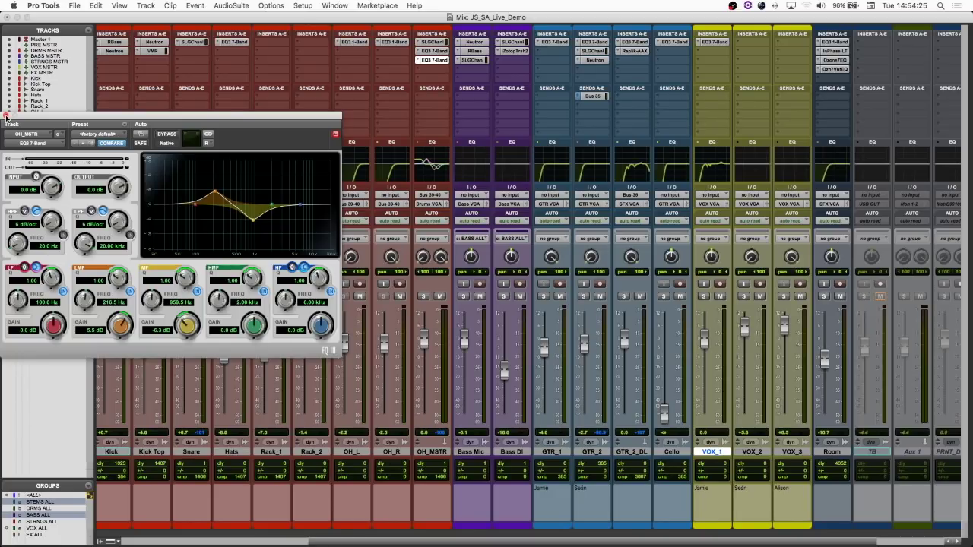
click(6, 118)
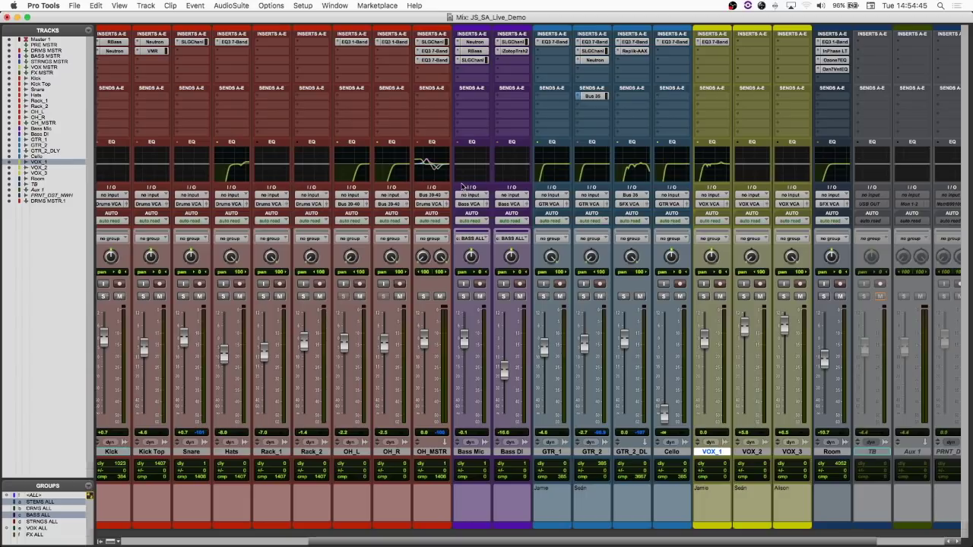
Examine the EQ curve graphs across all the Mix window tracks, from Master 1 to the Room and auxiliary channels
scroll(384, 236, right, 5)
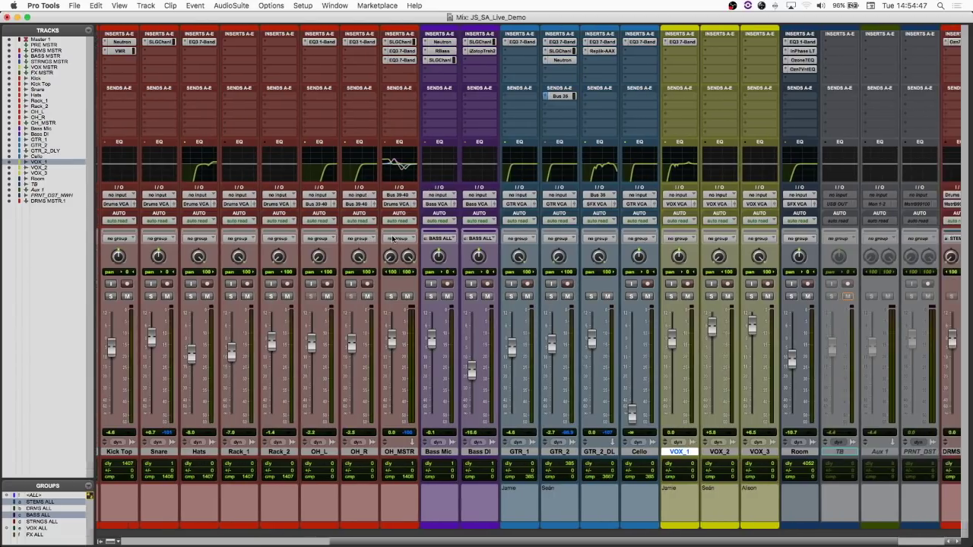
scroll(394, 238, right, 1)
scroll(395, 237, left, 7)
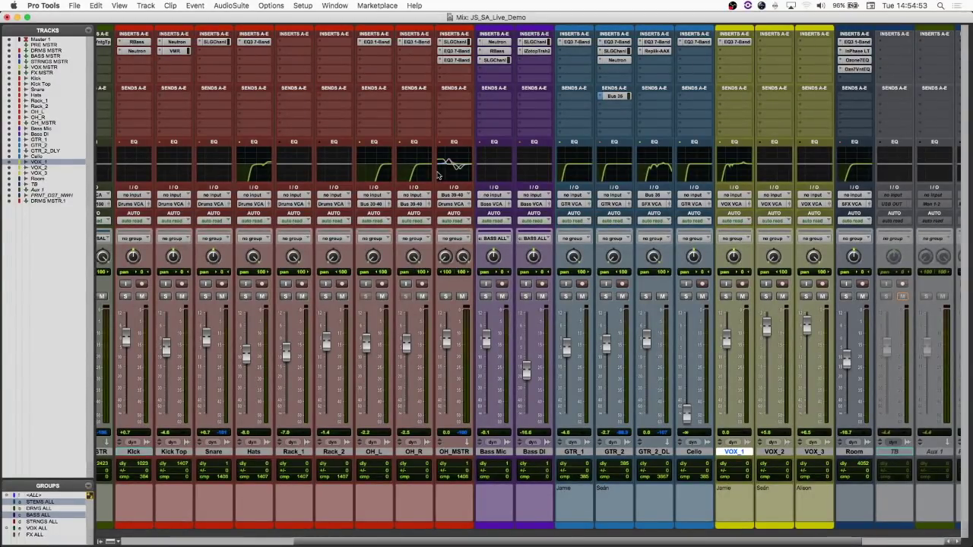
scroll(438, 175, left, 6)
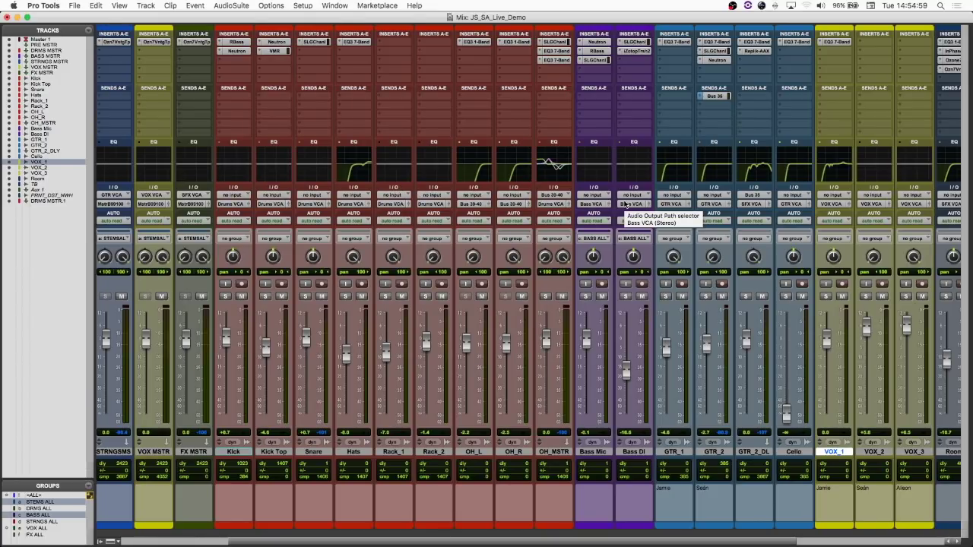
scroll(625, 204, right, 3)
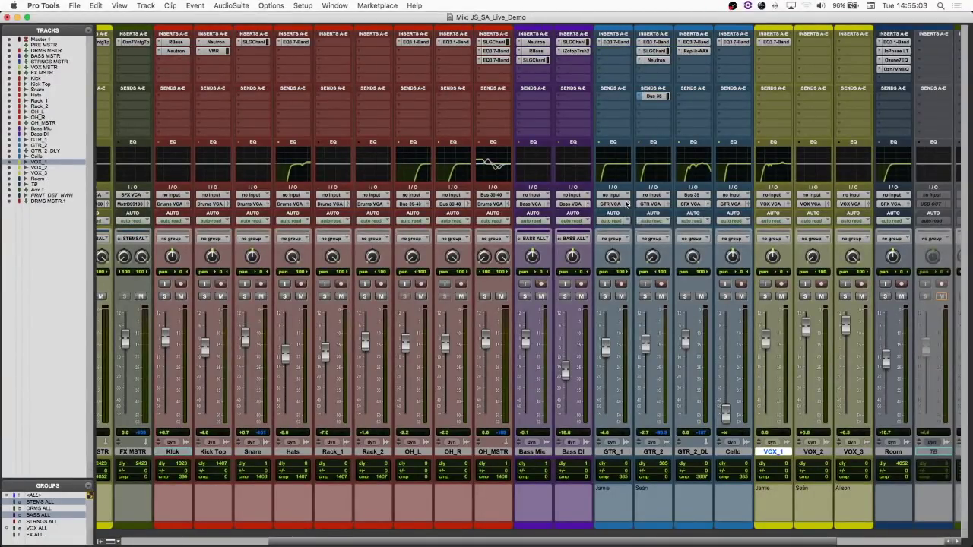
scroll(625, 204, left, 4)
scroll(644, 202, left, 3)
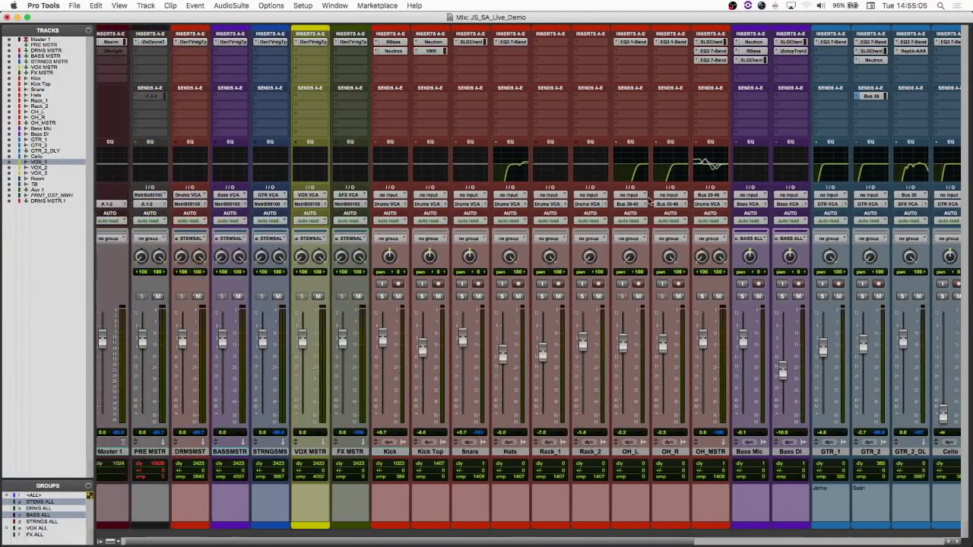
scroll(646, 201, right, 3)
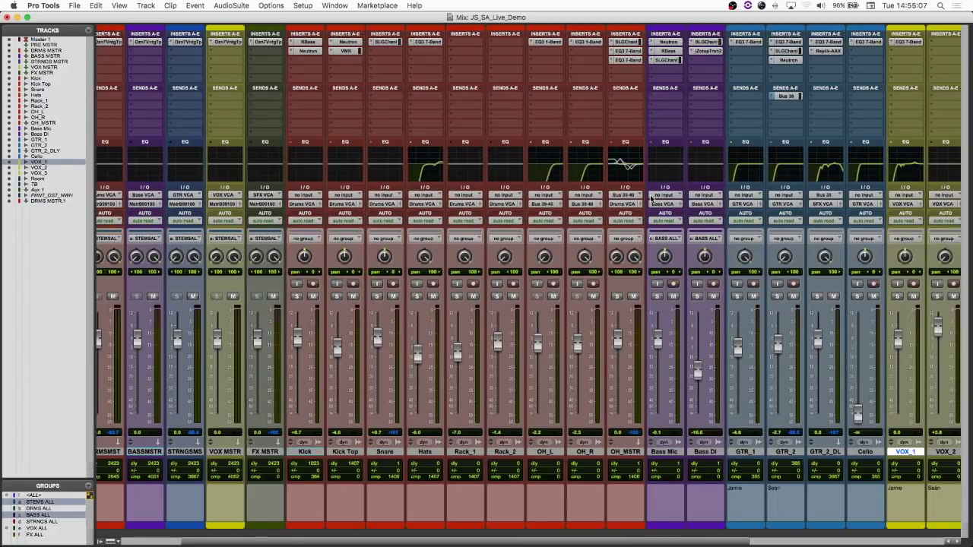
scroll(652, 199, right, 7)
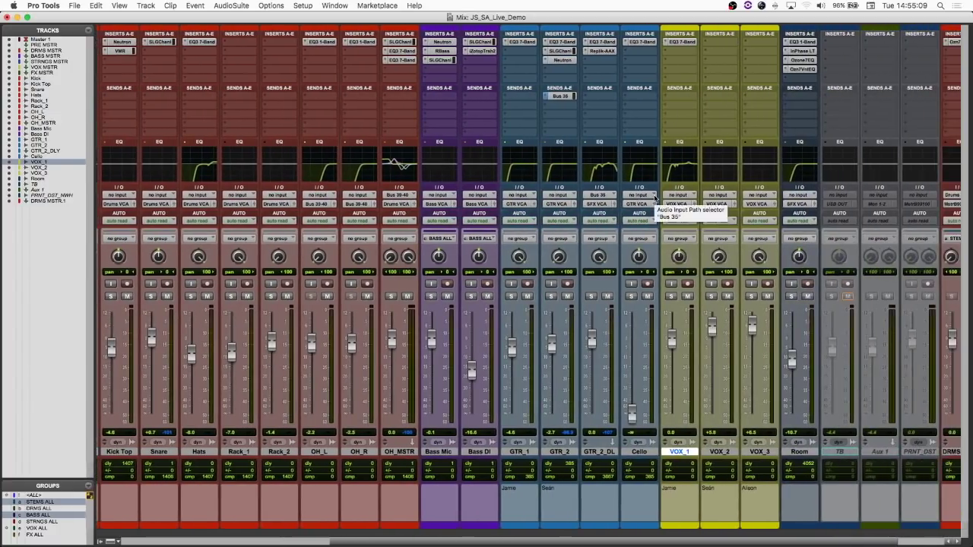
scroll(655, 198, right, 2)
scroll(656, 197, left, 12)
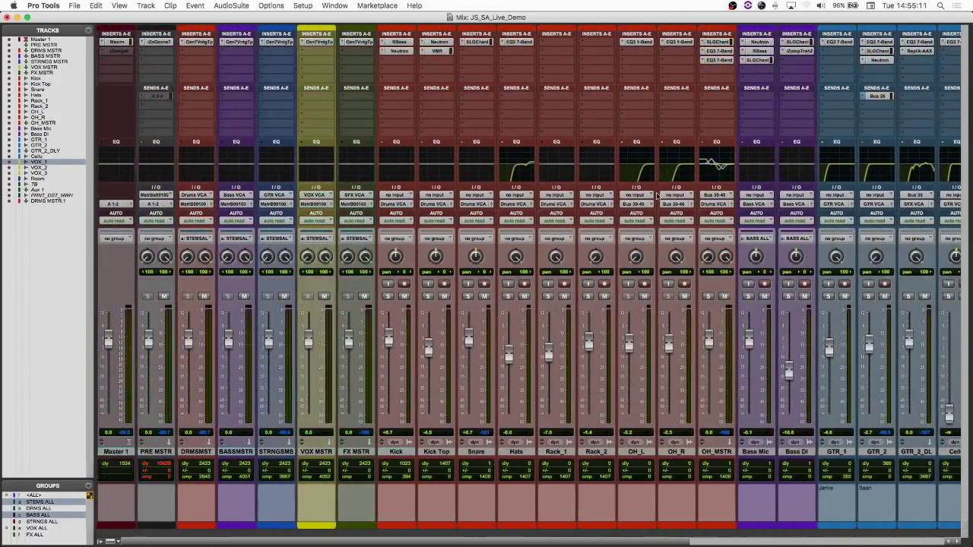
scroll(656, 196, right, 2)
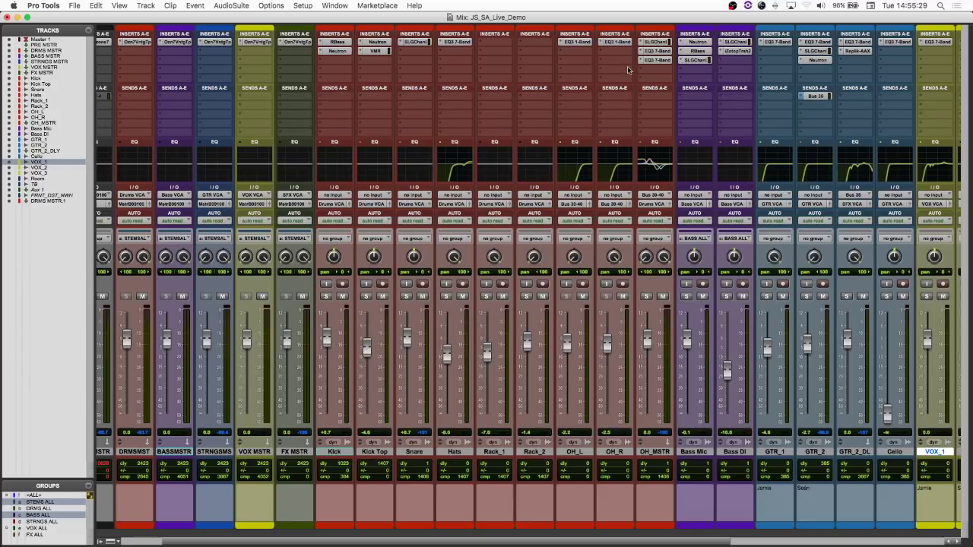
scroll(791, 320, right, 2)
scroll(791, 320, right, 10)
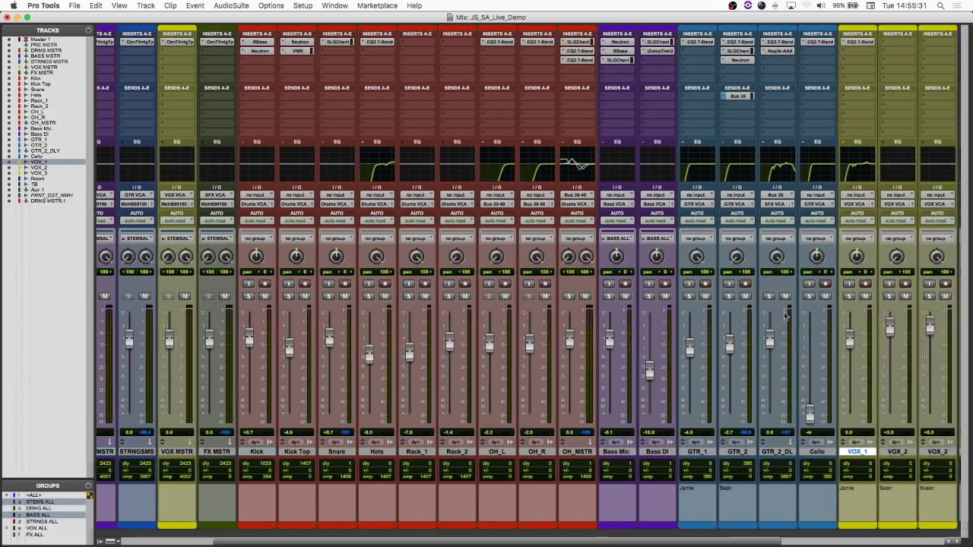
scroll(298, 202, left, 6)
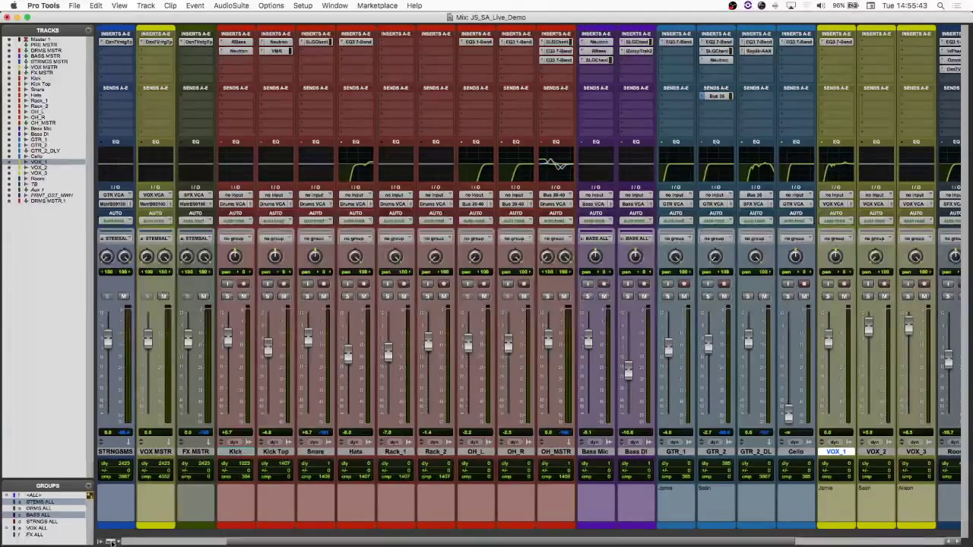
Check where EQ Curve is listed among the Mix window view options and close the list
click(111, 541)
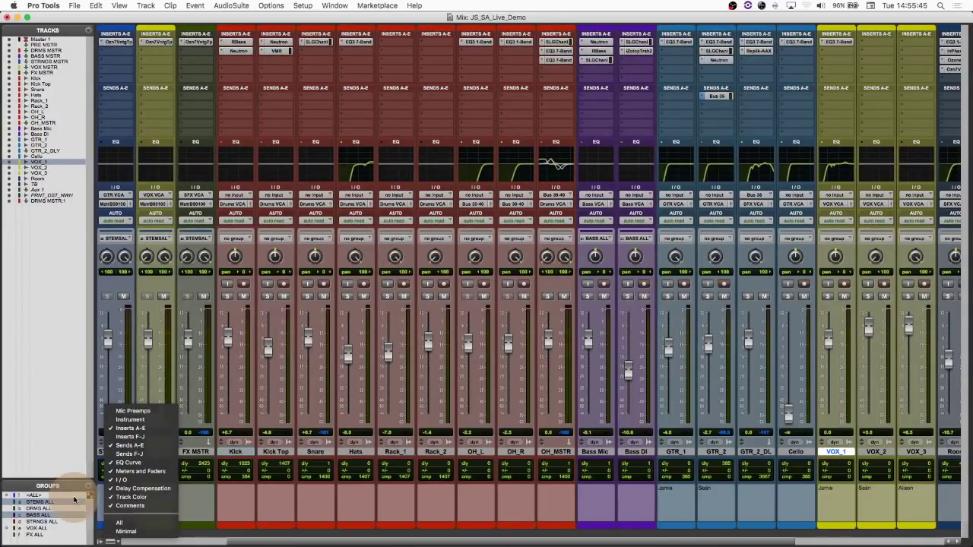
click(108, 538)
click(113, 542)
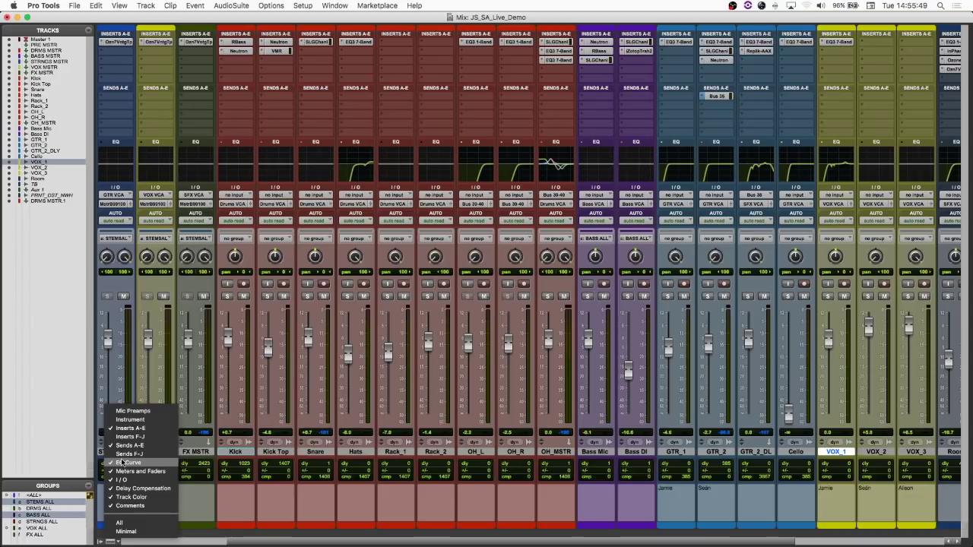
click(403, 530)
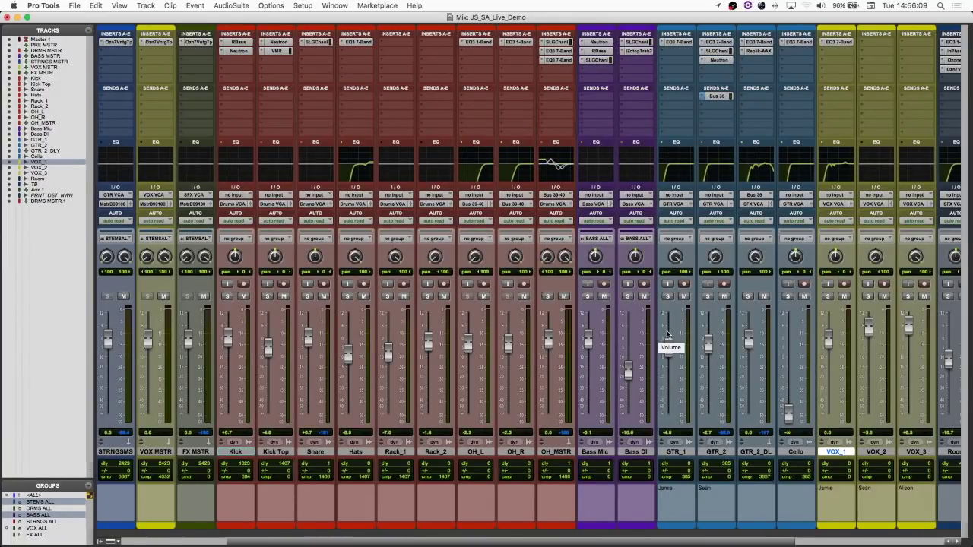
Turn pre-fader off for GTR_2's Bus 35 send, reopen the send and turn pre-fader back on
click(713, 97)
drag(465, 120, 475, 67)
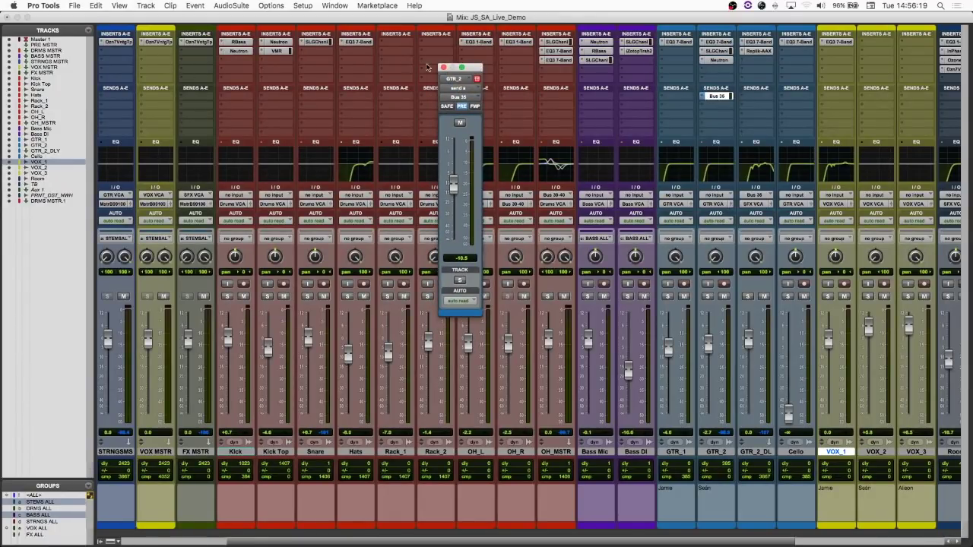
click(459, 107)
click(443, 69)
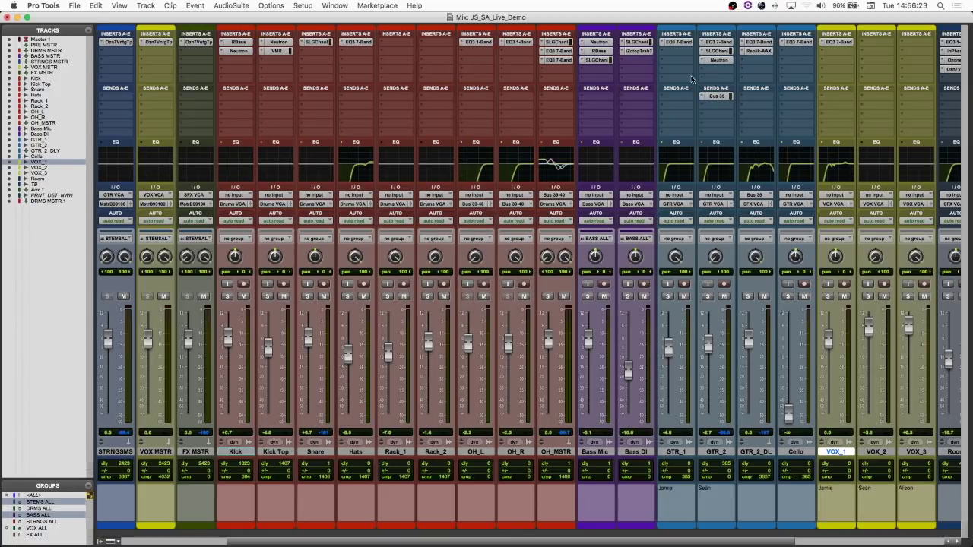
click(722, 97)
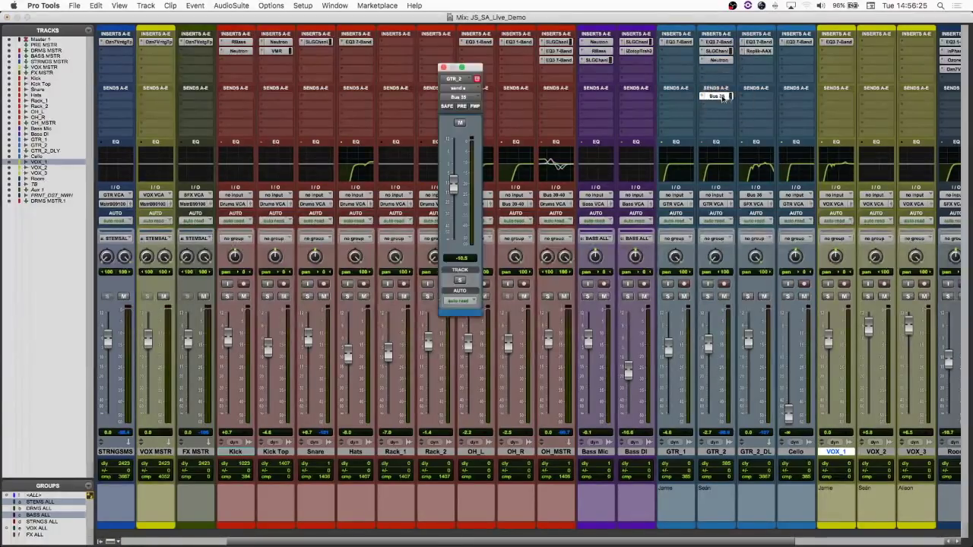
click(461, 107)
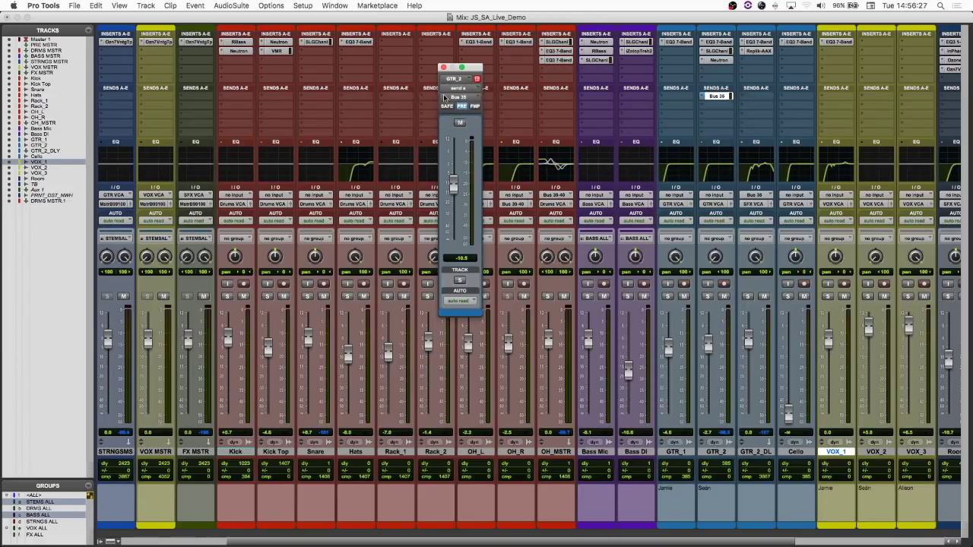
click(443, 69)
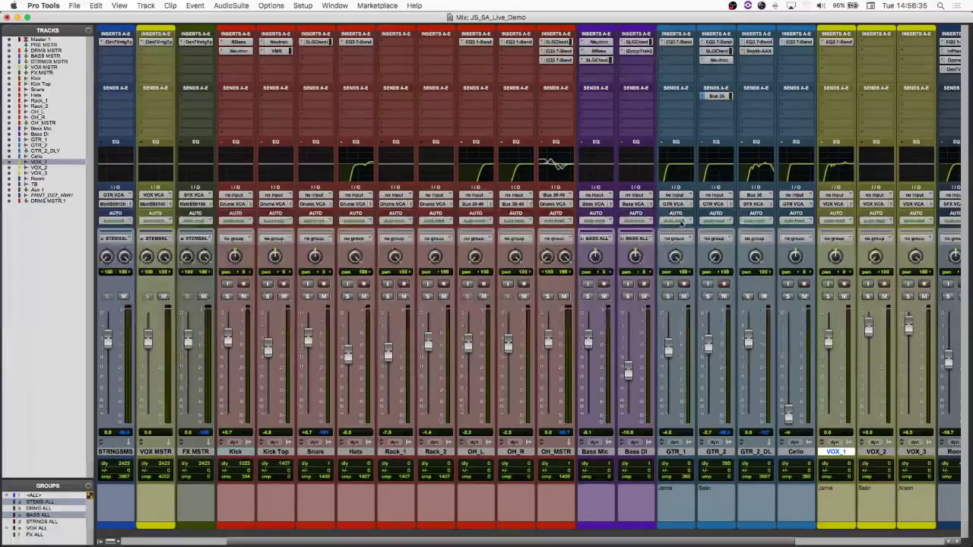
Show the Import Session Data options for the "Ganz Nah Dran (HOFA)MBP Quick" session
click(42, 6)
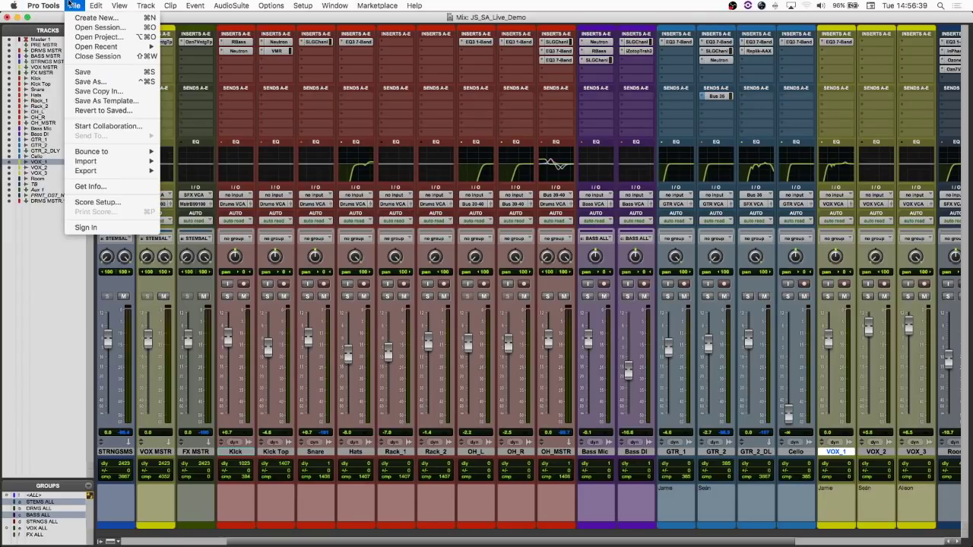
mouse_move(87, 166)
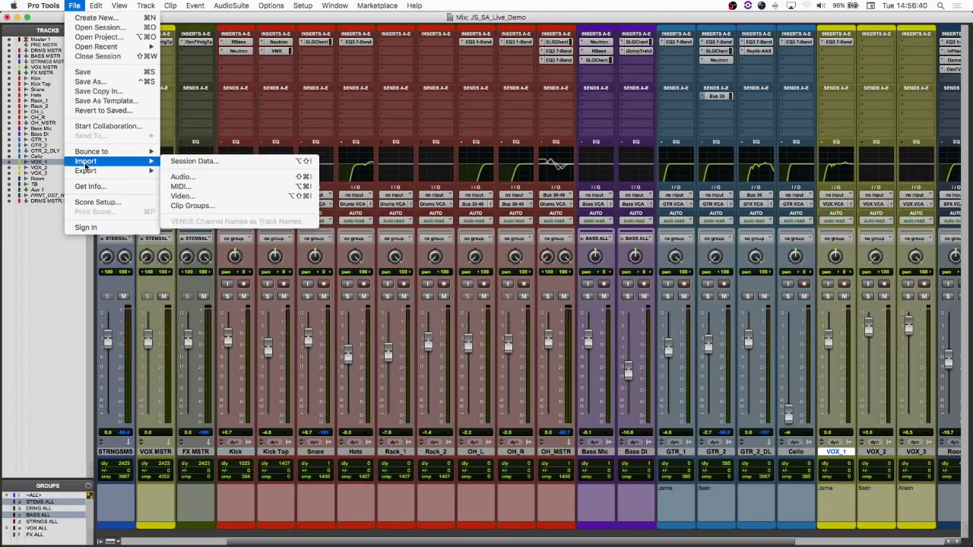
click(189, 162)
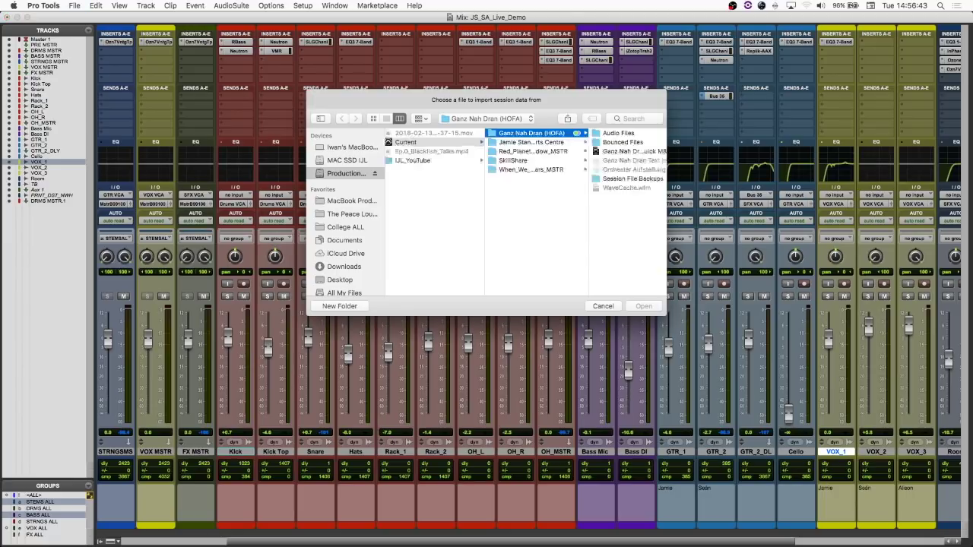
click(618, 154)
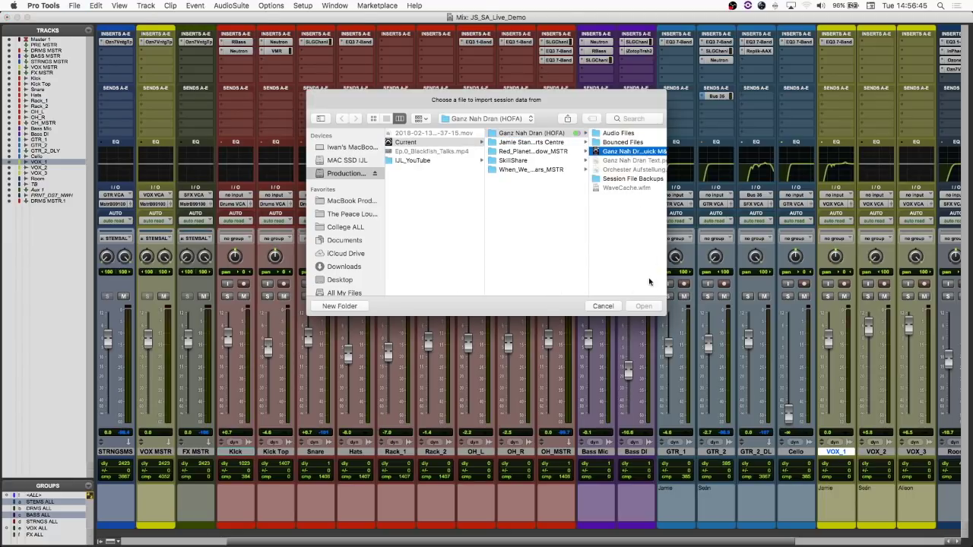
click(643, 307)
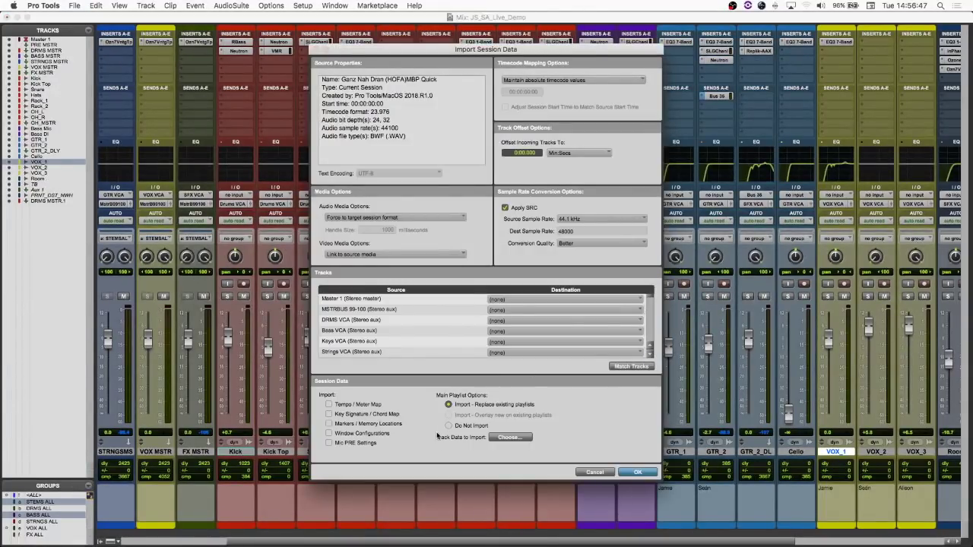
Review the Track Data to Import choices and cancel the session data import
click(508, 437)
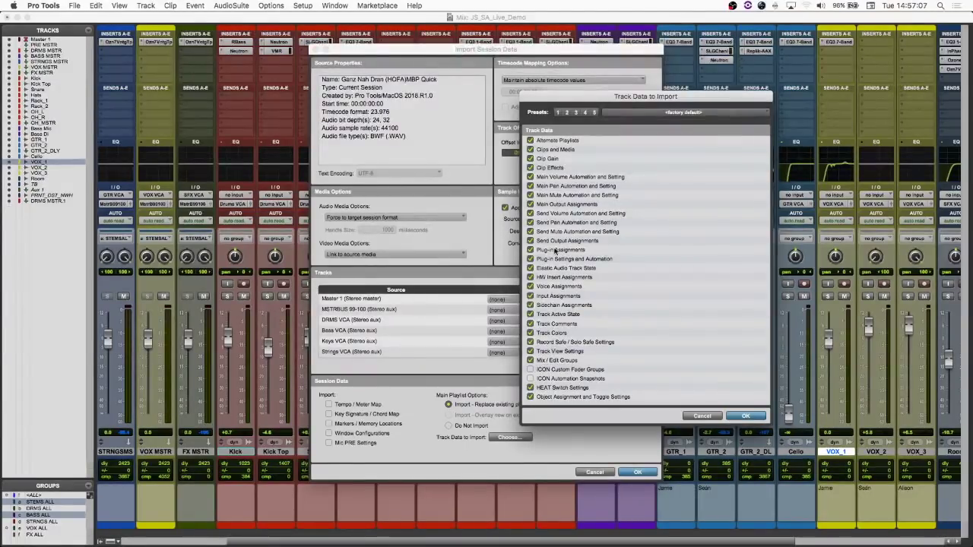
click(746, 416)
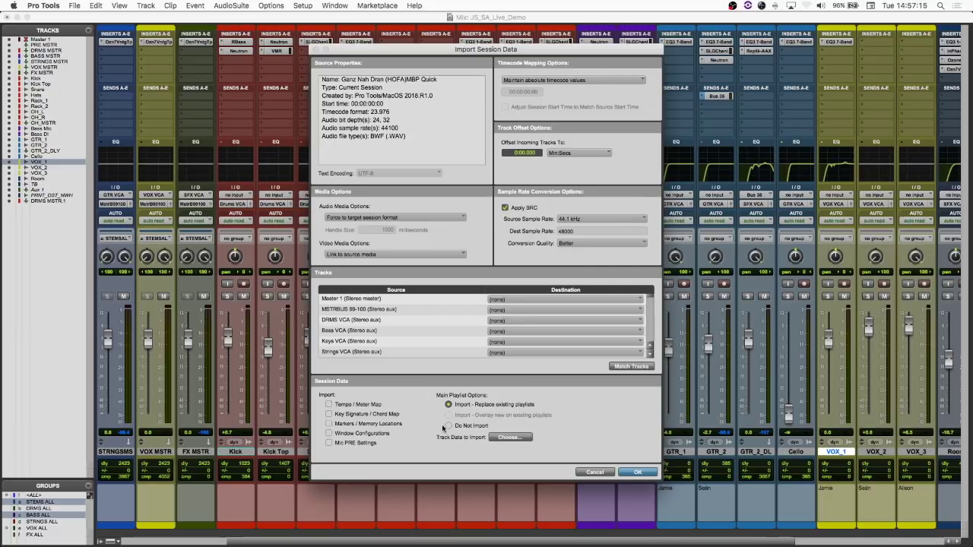
click(594, 473)
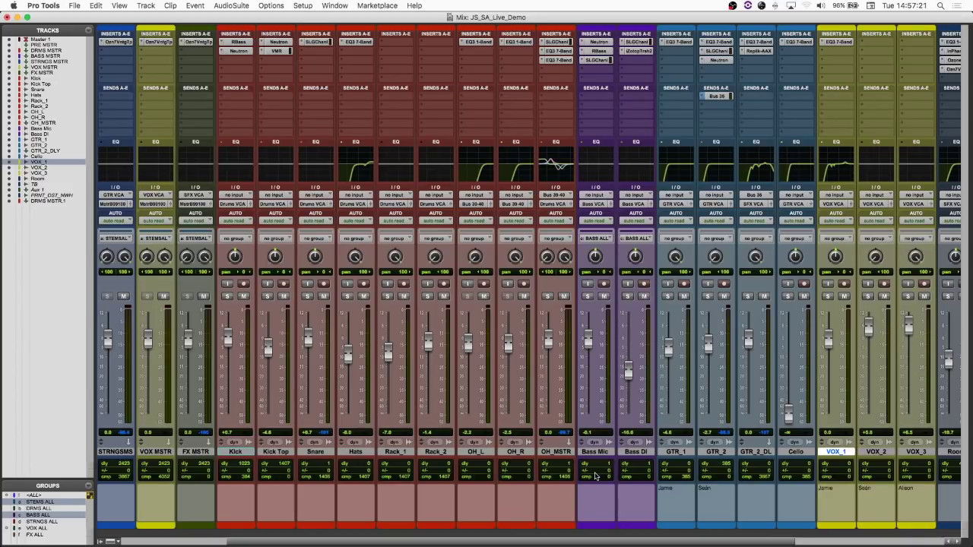
Show the Start Collaboration prompt for duplicating the session as a project and cancel it
click(75, 4)
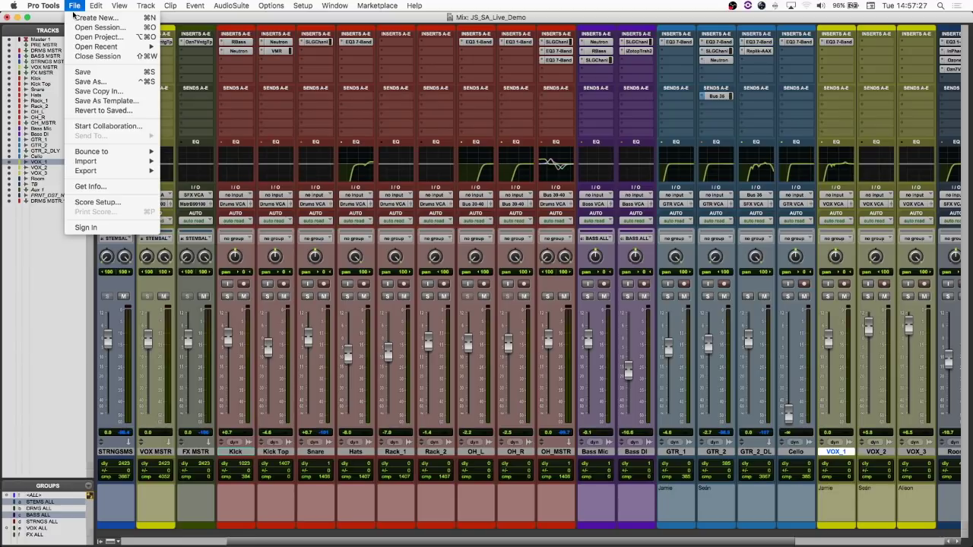
click(88, 126)
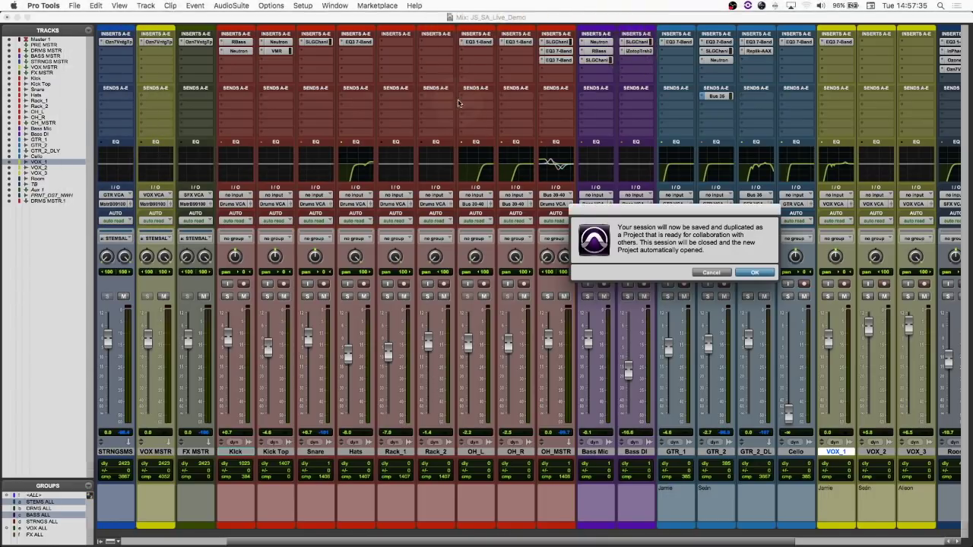
click(707, 273)
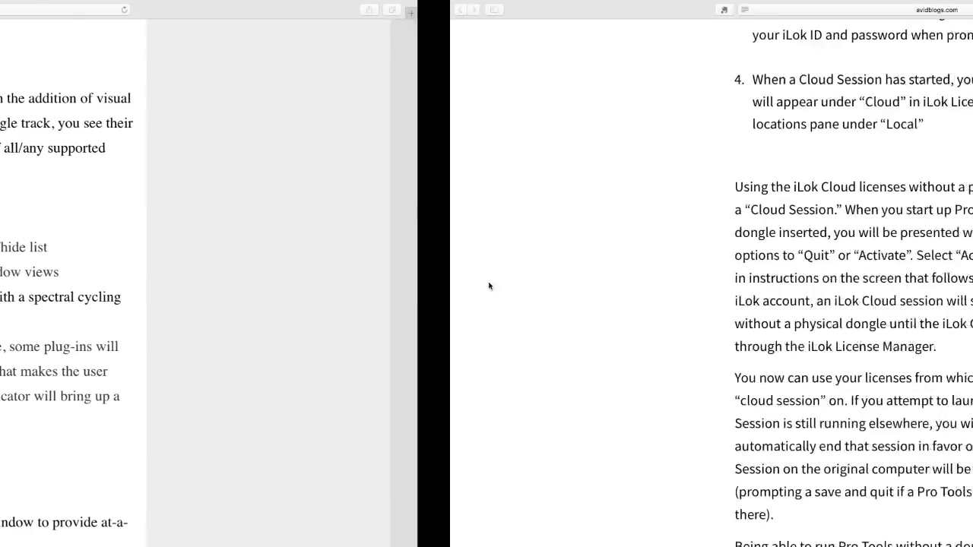
Read the iLok Cloud article's numbered setup instructions and its explanation of using cloud licenses without a dongle
scroll(491, 289, up, 15)
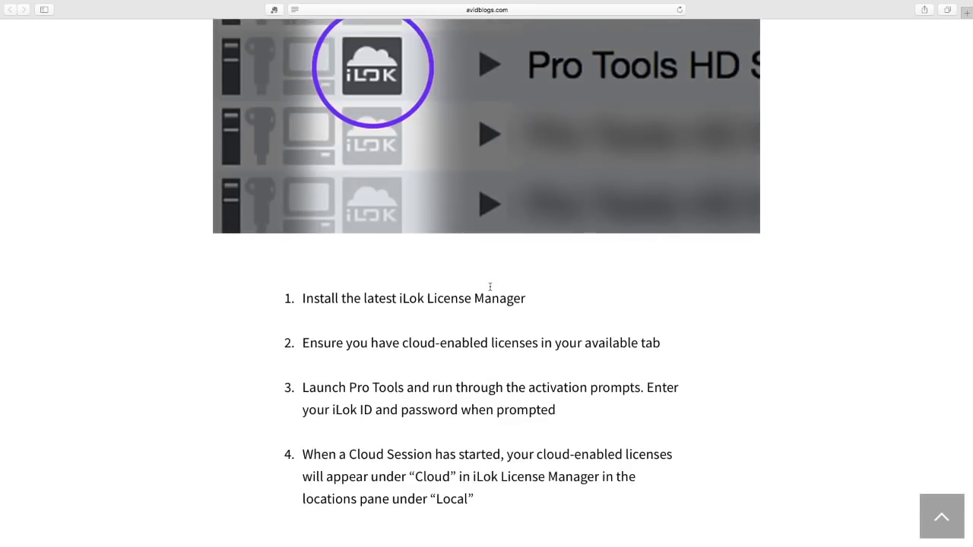
scroll(490, 289, down, 3)
scroll(490, 289, down, 10)
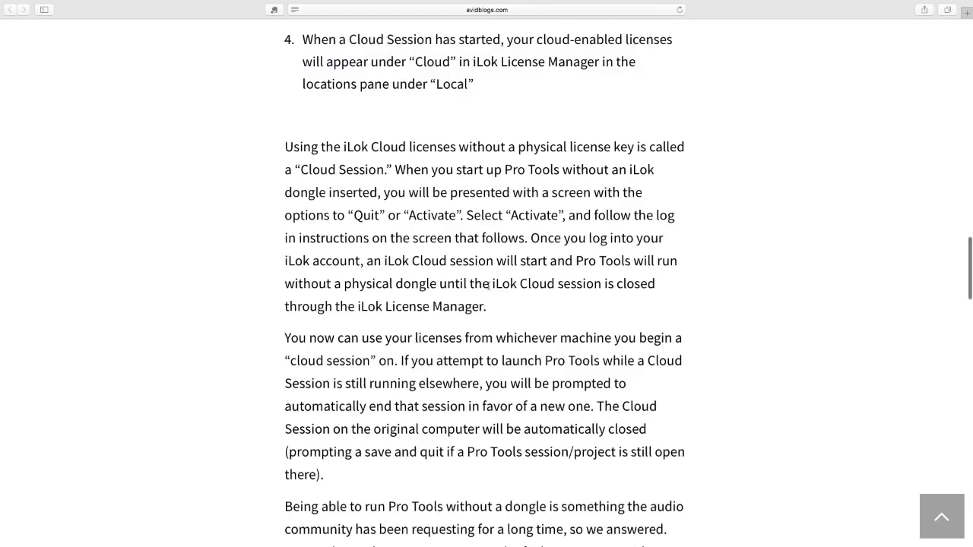
scroll(489, 284, down, 2)
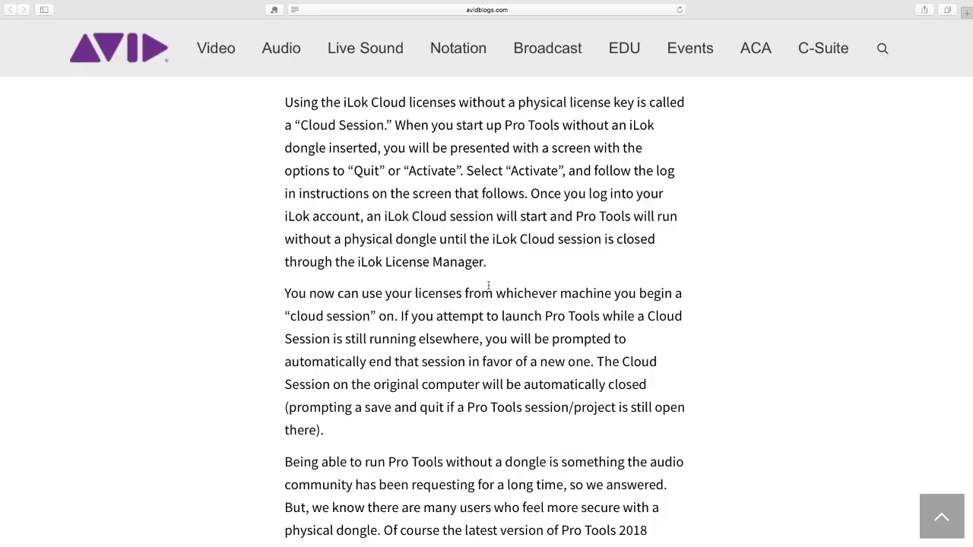
scroll(489, 289, down, 4)
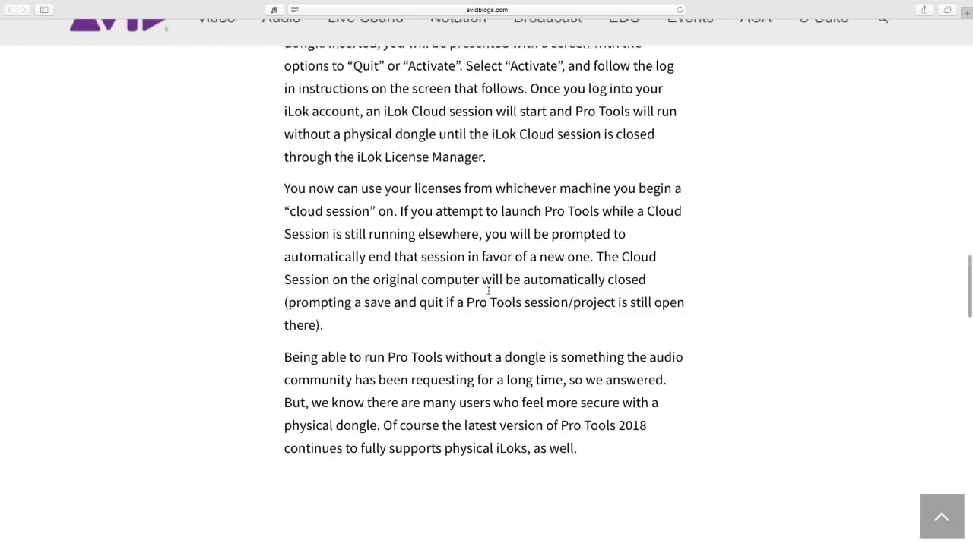
scroll(489, 291, up, 4)
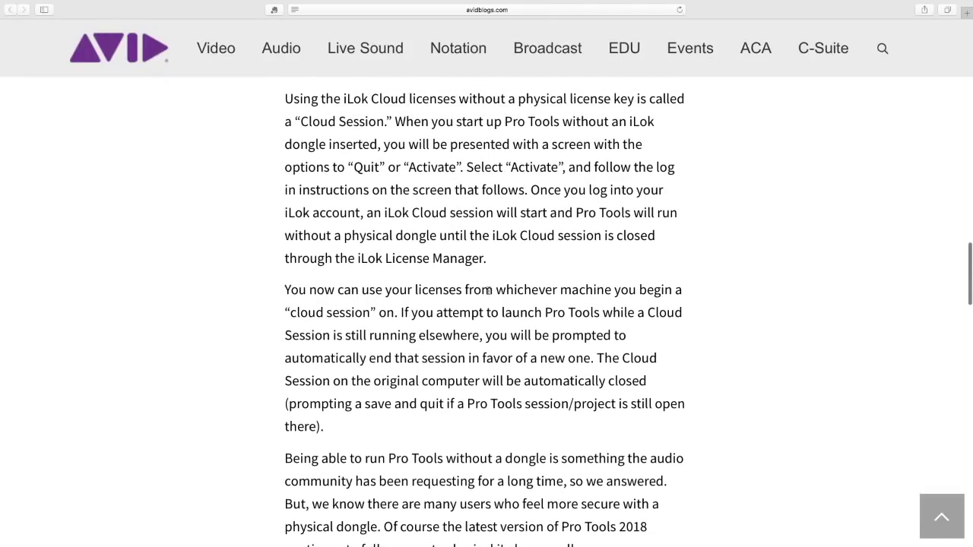
scroll(490, 290, up, 2)
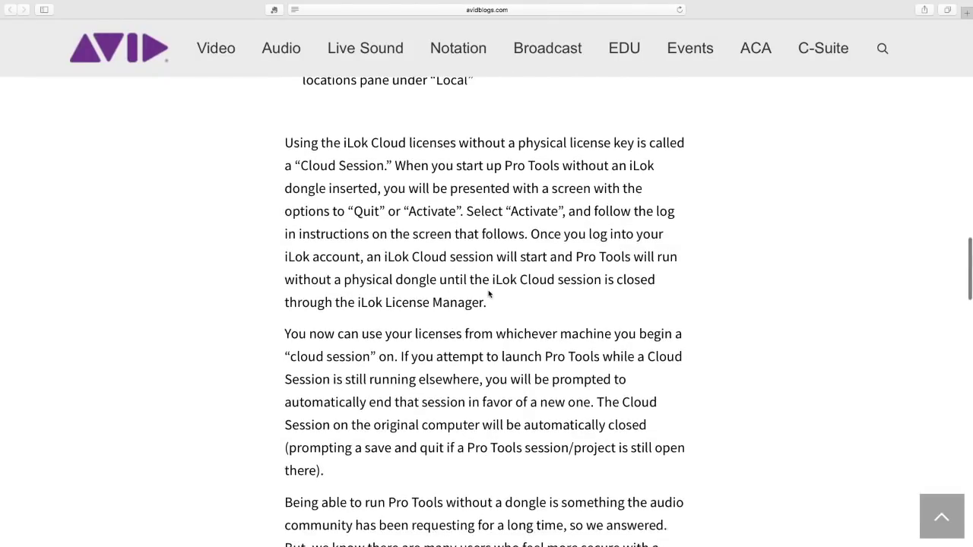
scroll(490, 295, up, 2)
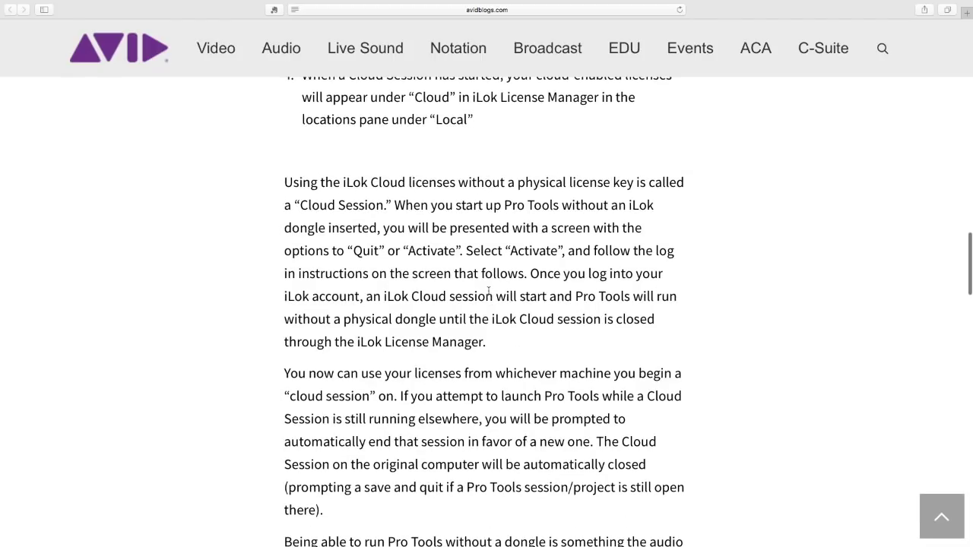
Skim to the end of the iLok Cloud article and return to the explanation of how a Cloud Session starts
scroll(489, 291, down, 20)
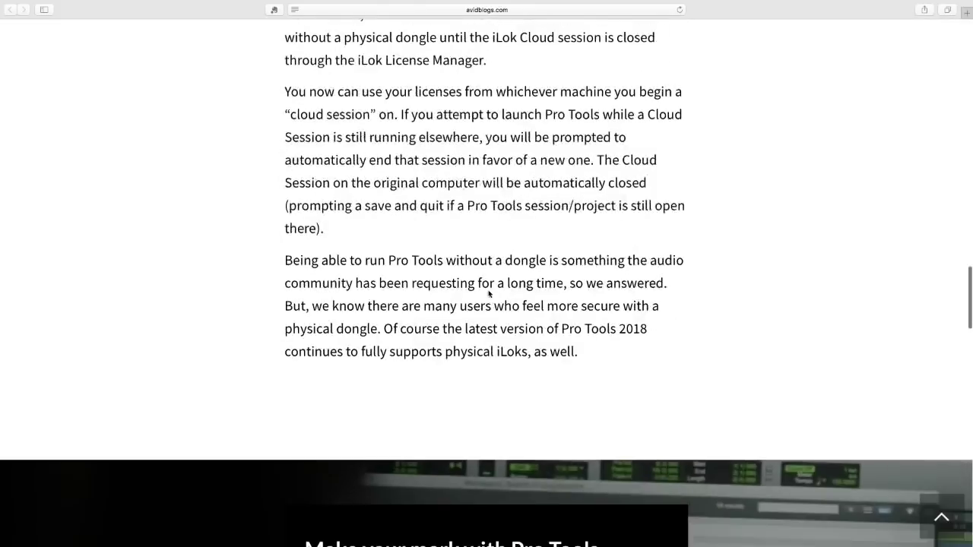
scroll(489, 293, down, 20)
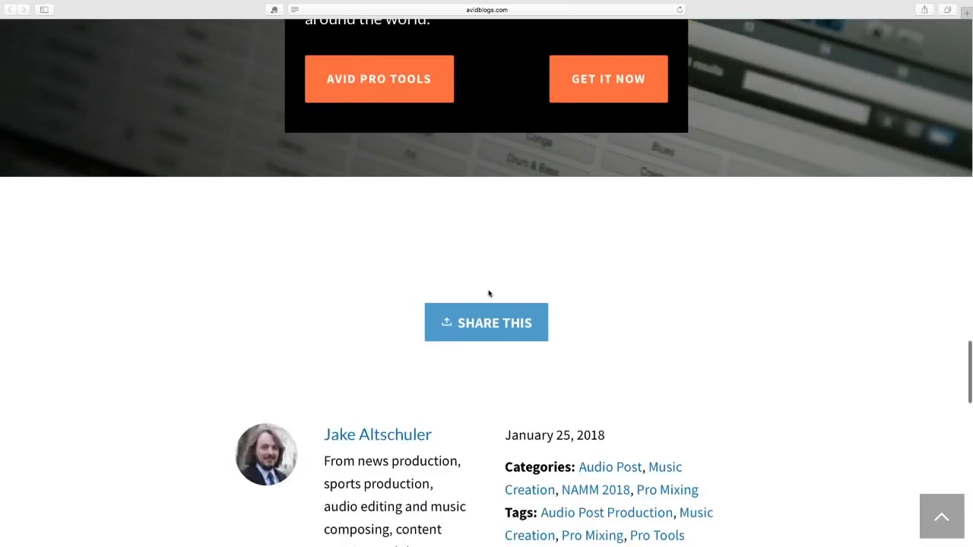
scroll(489, 293, up, 10)
scroll(489, 293, up, 20)
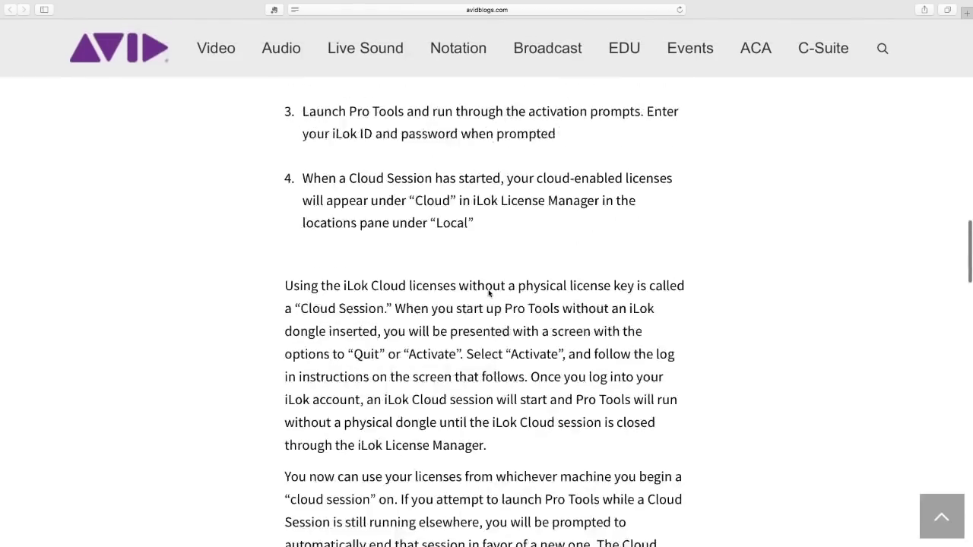
scroll(488, 290, down, 6)
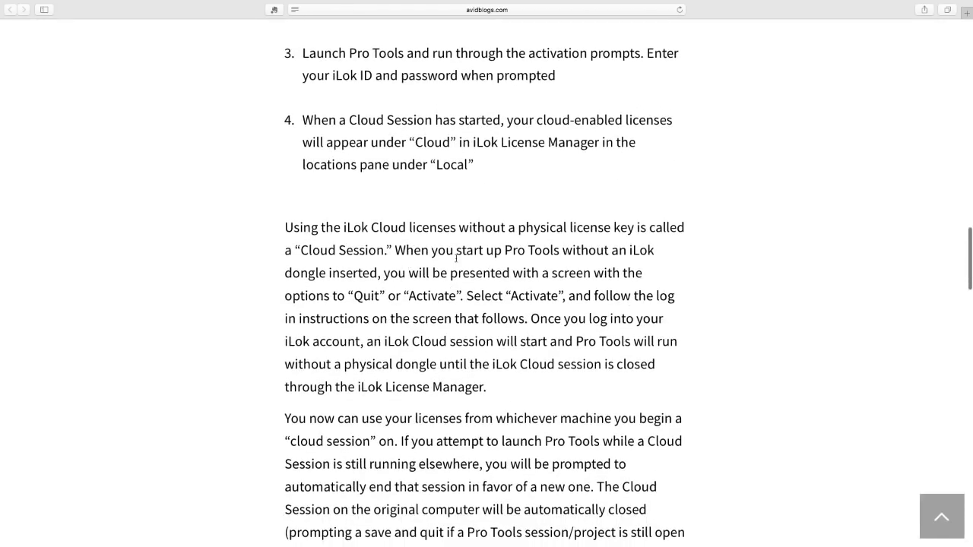
scroll(485, 293, down, 10)
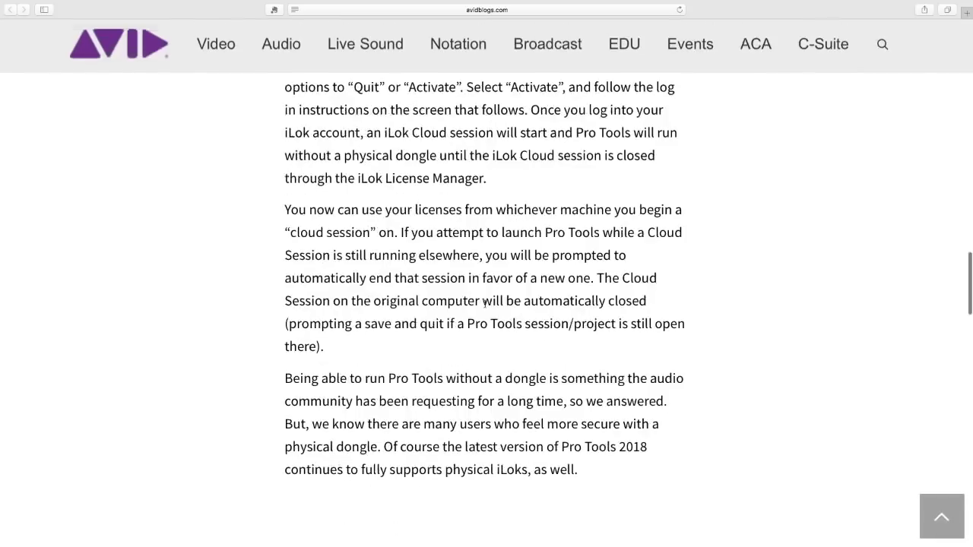
Examine the closing paragraphs about moving a Cloud Session between computers and continued support for physical iLoks
scroll(485, 302, down, 5)
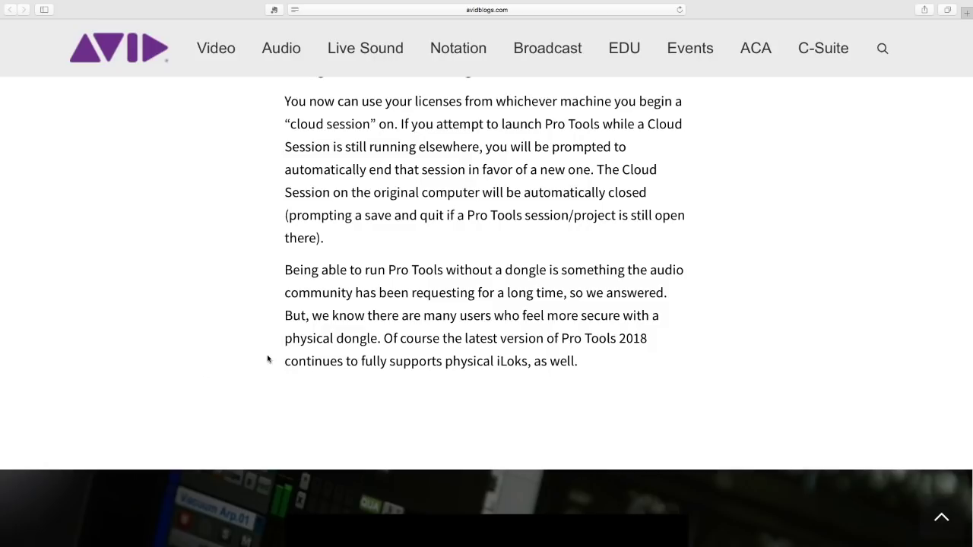
scroll(494, 368, up, 1)
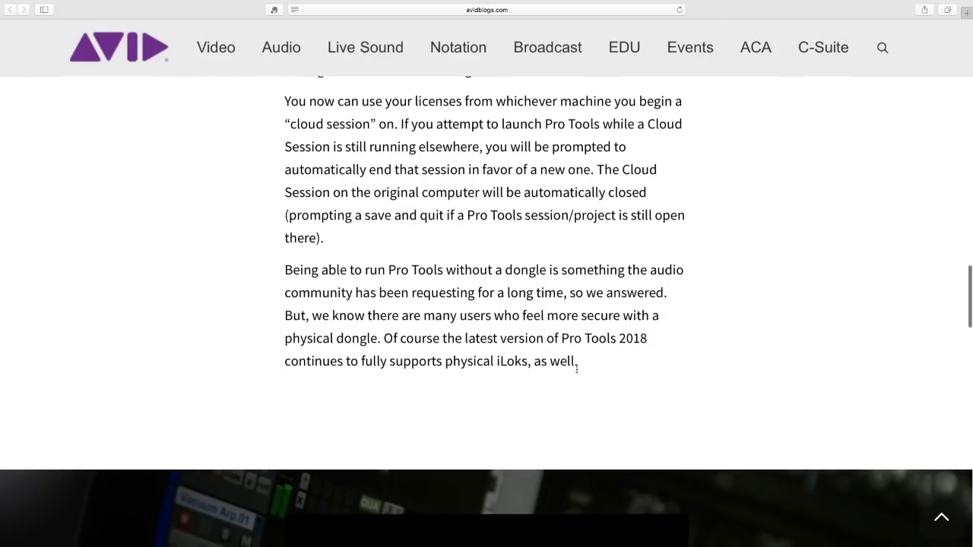
scroll(539, 378, down, 1)
scroll(505, 380, up, 1)
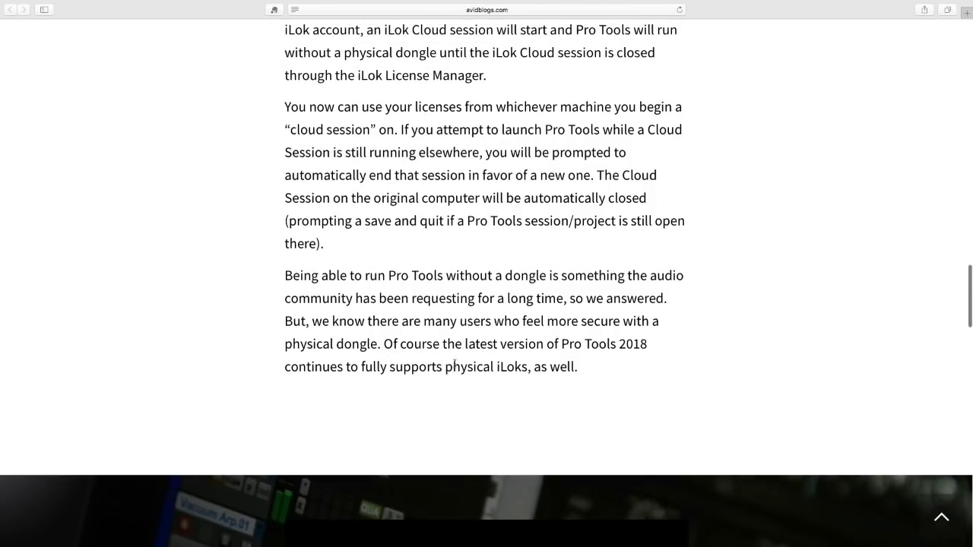
scroll(289, 370, up, 1)
scroll(368, 376, down, 3)
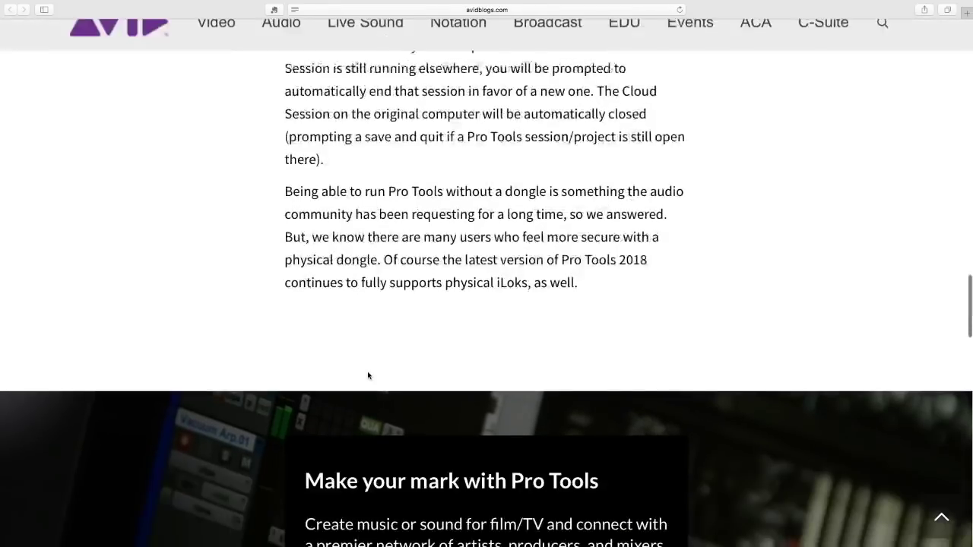
scroll(368, 376, up, 5)
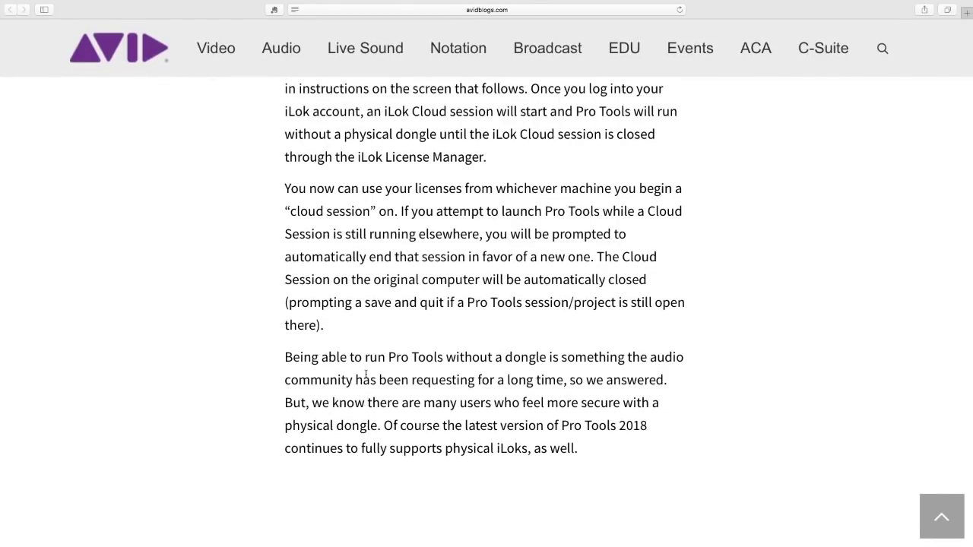
scroll(366, 375, up, 1)
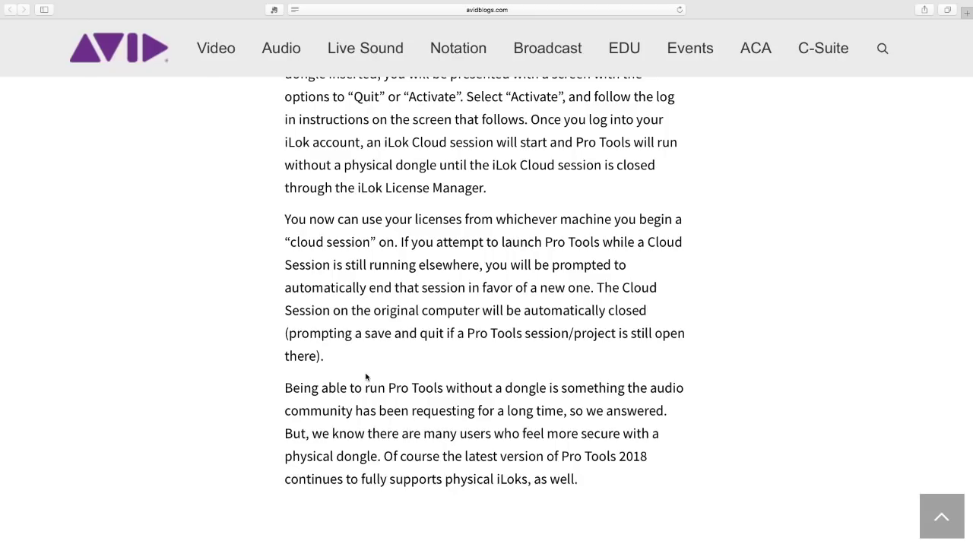
Review the four iLok Cloud setup instructions again and point out the article's web address
scroll(365, 376, up, 5)
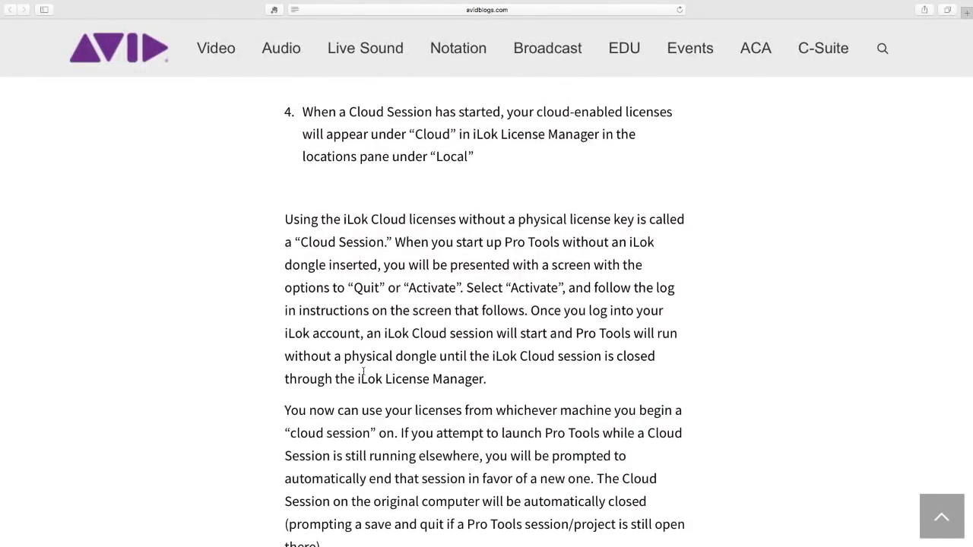
scroll(363, 371, down, 4)
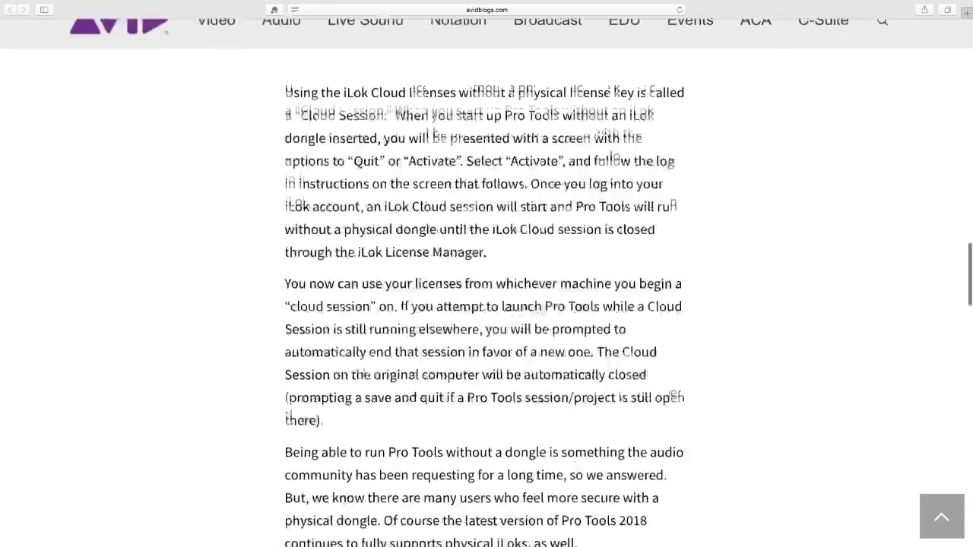
scroll(362, 372, down, 1)
scroll(362, 371, up, 5)
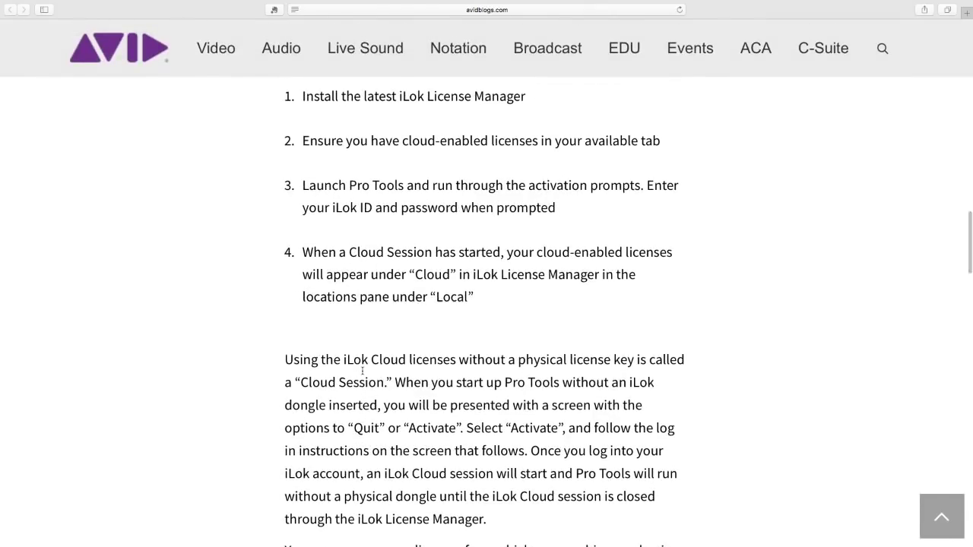
scroll(228, 228, up, 3)
click(480, 12)
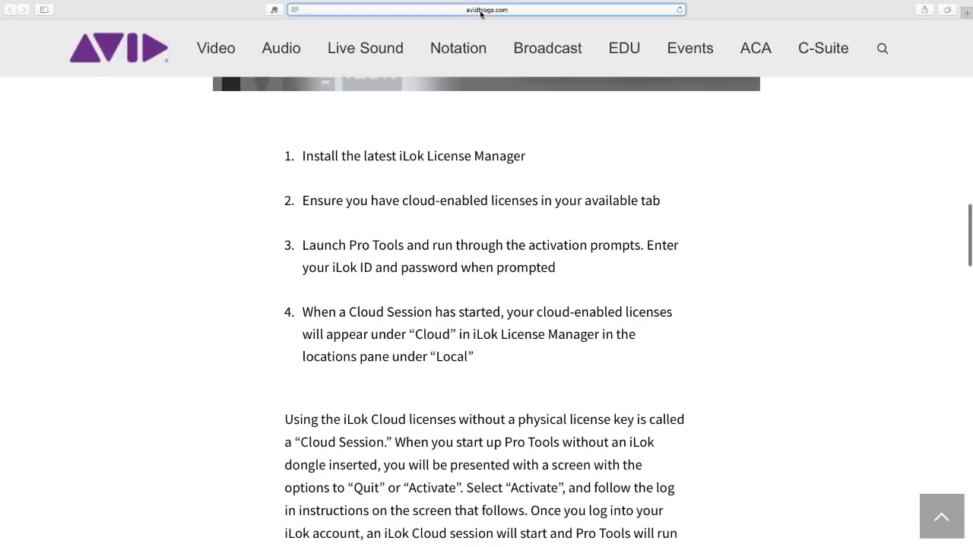
click(866, 366)
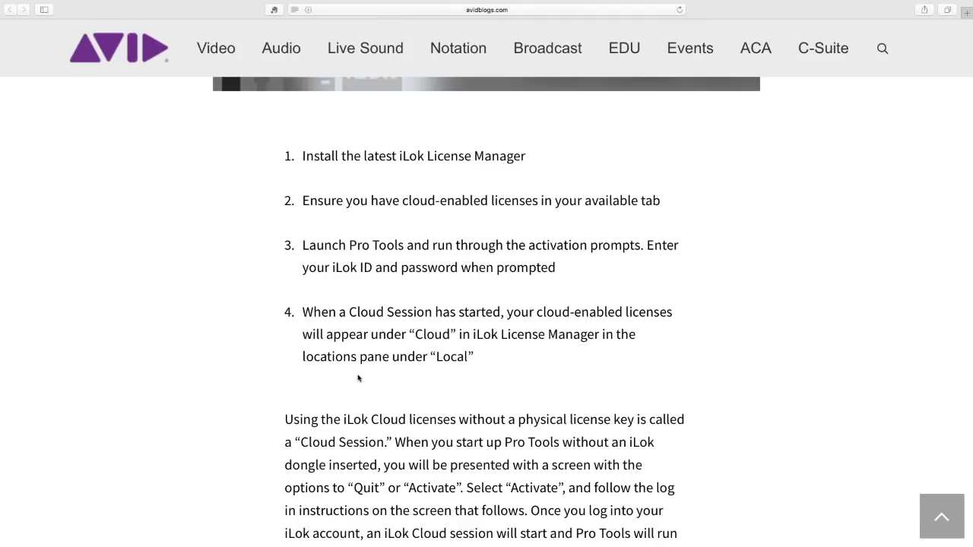
Go over the article's "How it works" section, the setup instructions and the Cloud Session paragraphs once more
scroll(346, 342, up, 10)
scroll(346, 342, down, 8)
scroll(346, 342, down, 8)
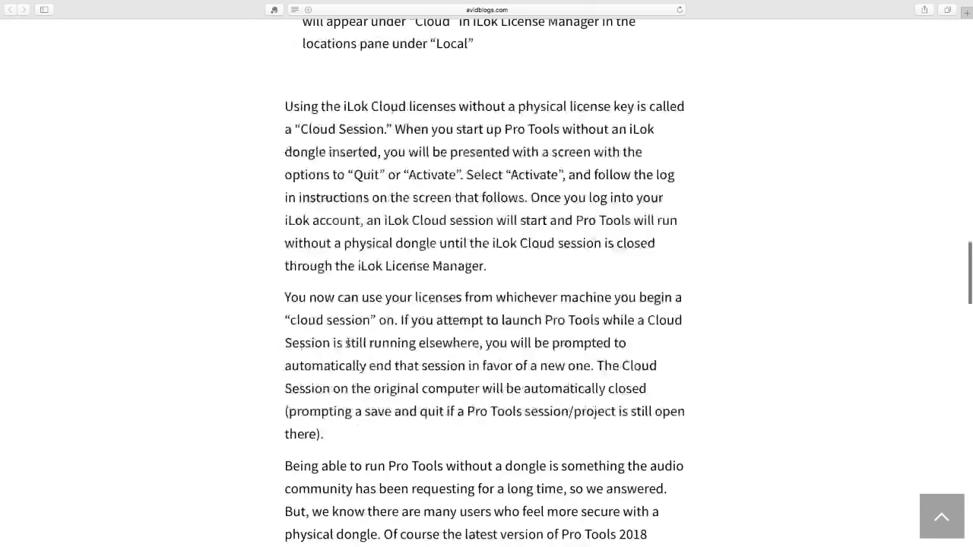
scroll(346, 342, up, 7)
scroll(348, 346, up, 8)
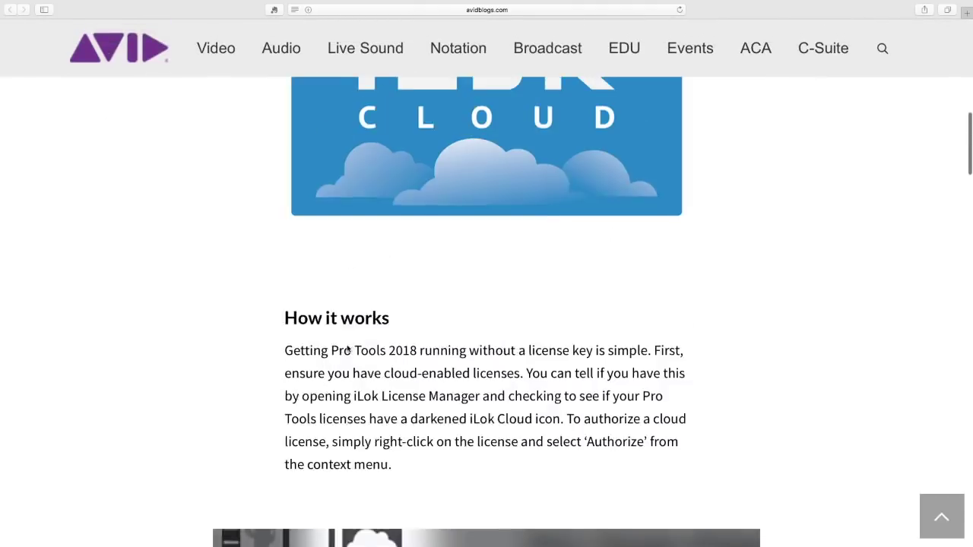
scroll(347, 346, down, 7)
scroll(347, 346, down, 3)
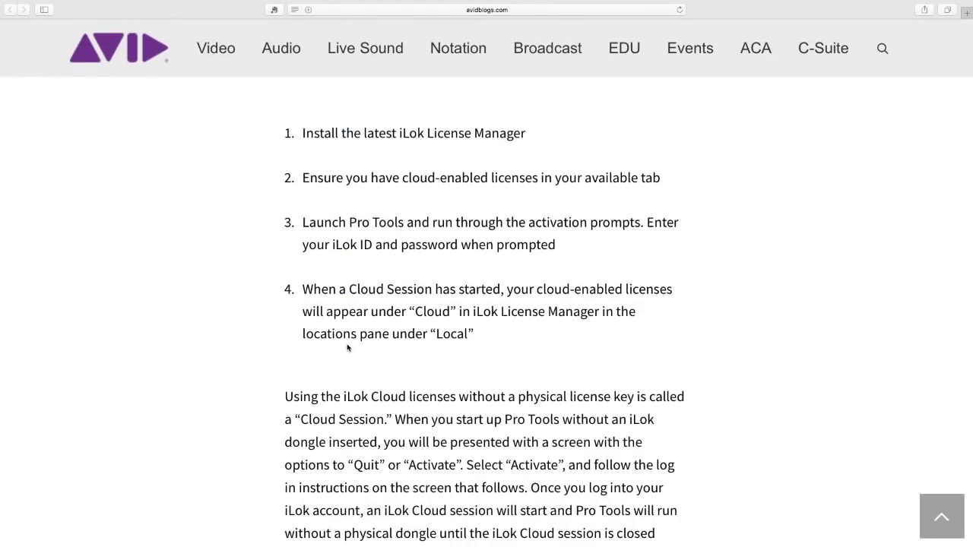
scroll(347, 347, down, 8)
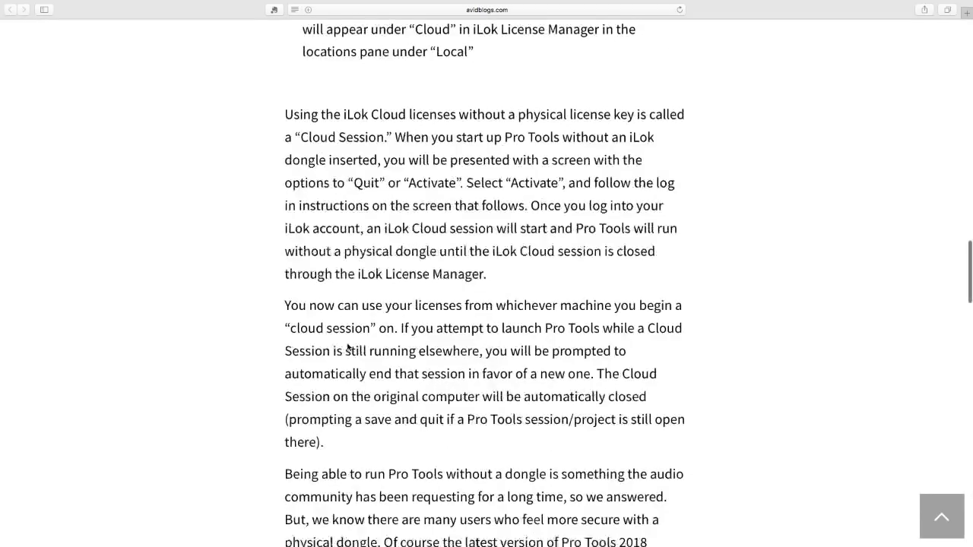
scroll(347, 345, down, 1)
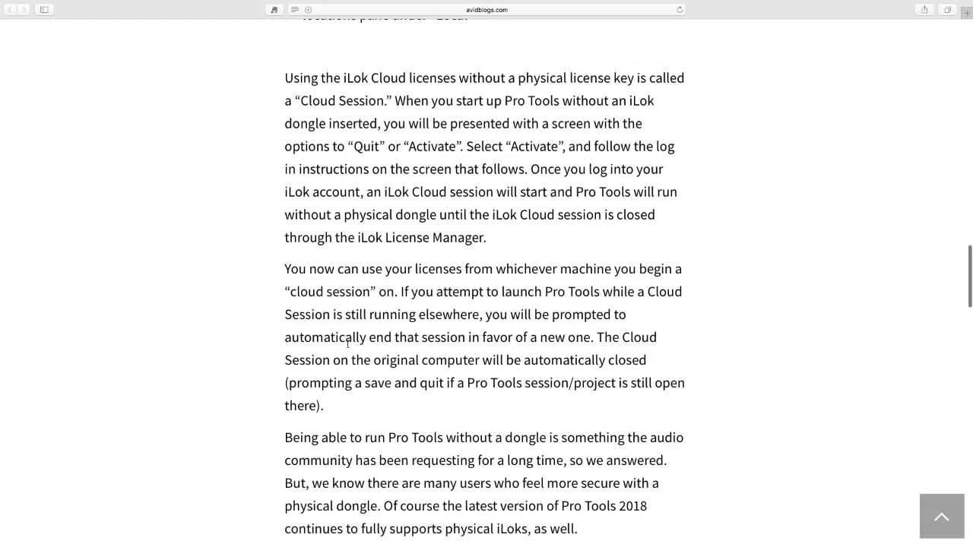
scroll(347, 344, up, 1)
Switch to the Pro Tools Mix window and show the first channels of the session, starting with Master 1
scroll(350, 342, left, 5)
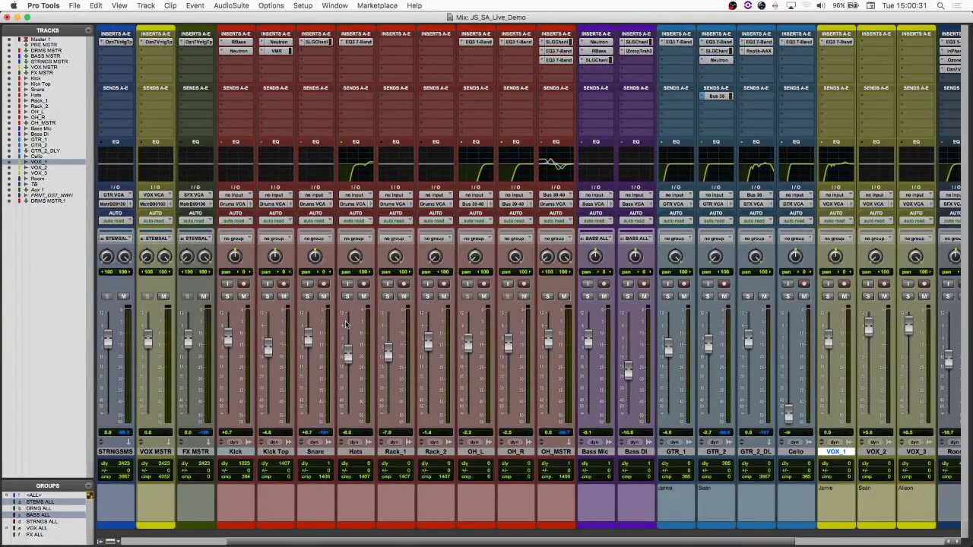
scroll(345, 321, left, 1)
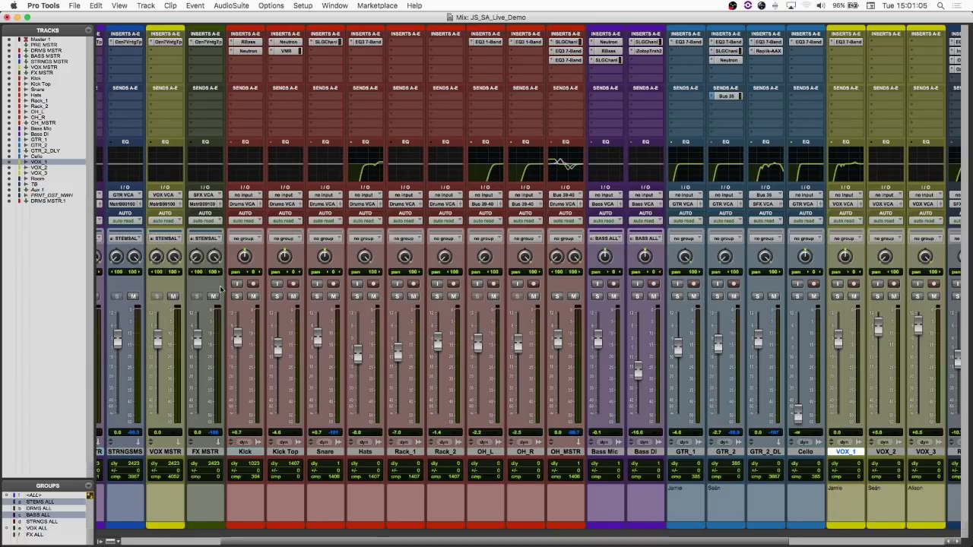
scroll(486, 270, left, 2)
scroll(486, 270, left, 3)
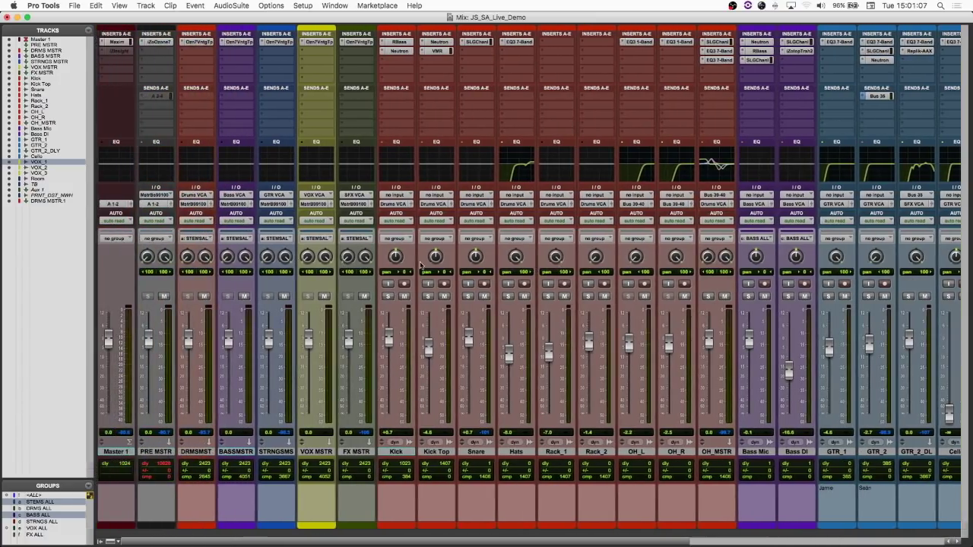
Start creating a new track, check the available track preset categories, and switch the track type to the MSTR_BUS preset
key(shift+super+n)
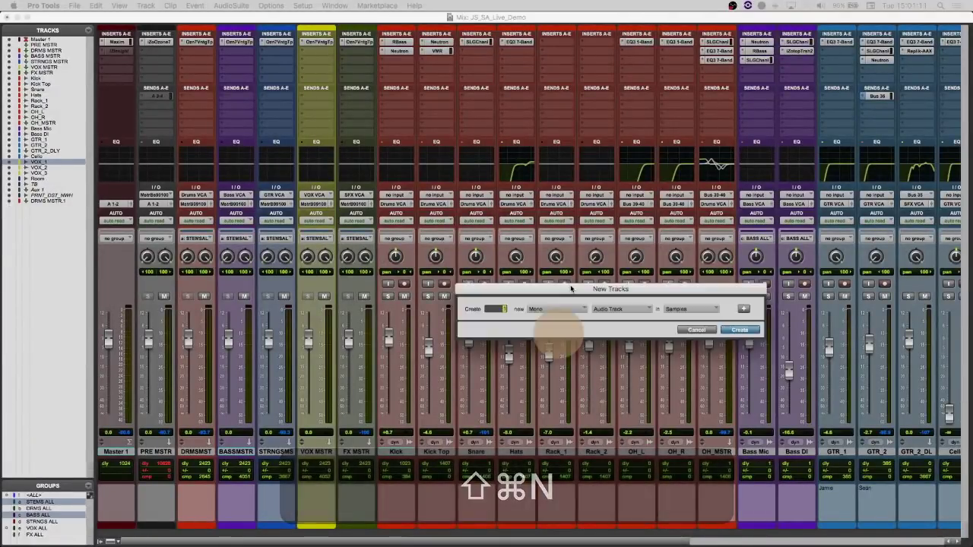
click(554, 222)
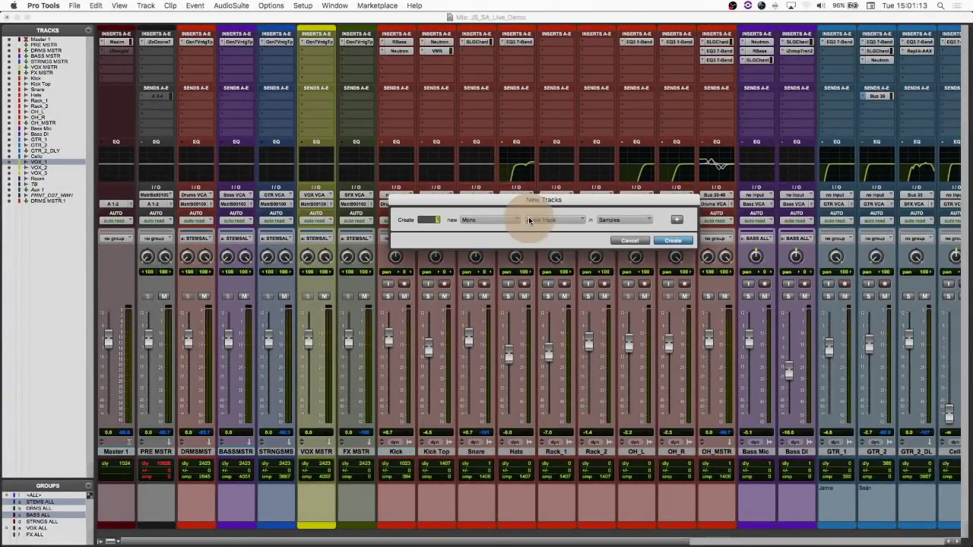
mouse_move(555, 284)
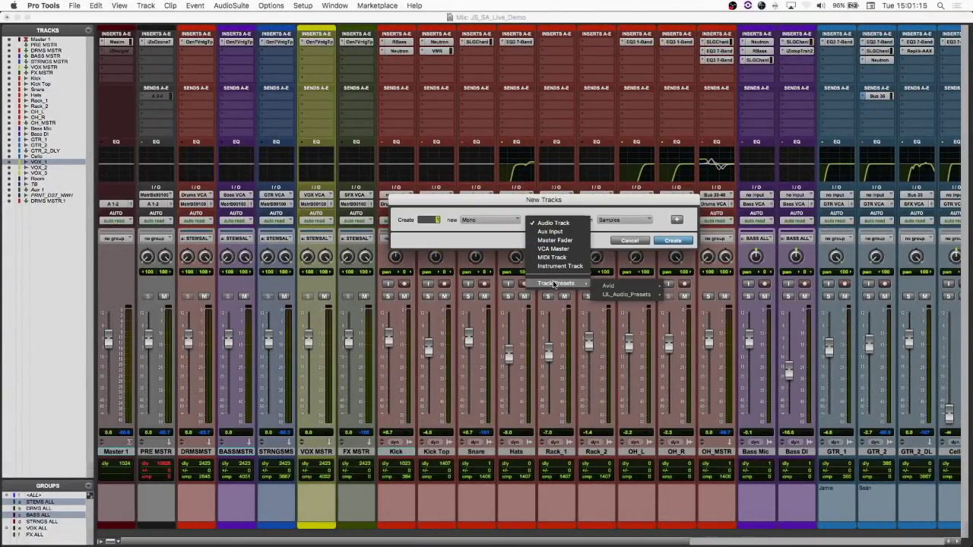
click(504, 231)
key(super+Up)
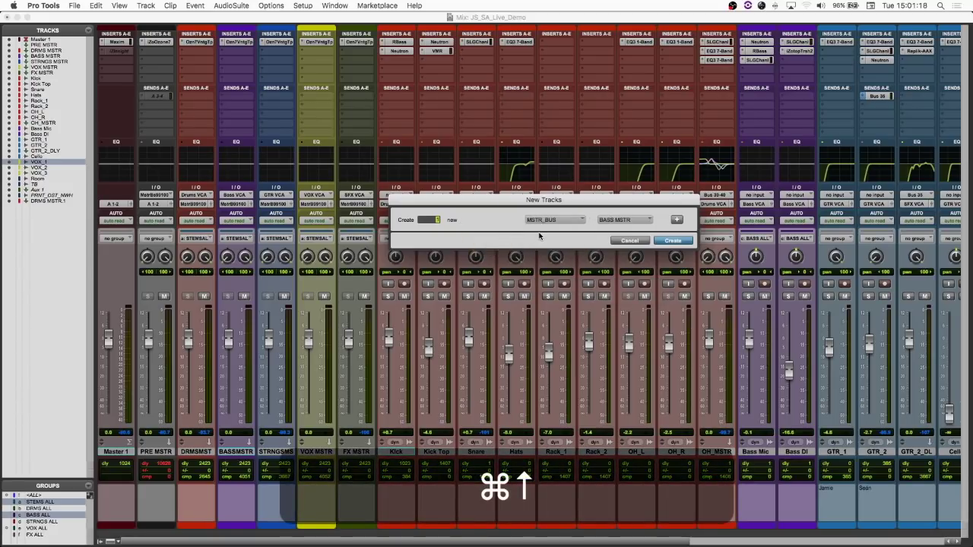
Browse the track preset categories for the new track to show where the MSTR_BUS preset is stored
click(578, 220)
mouse_move(578, 283)
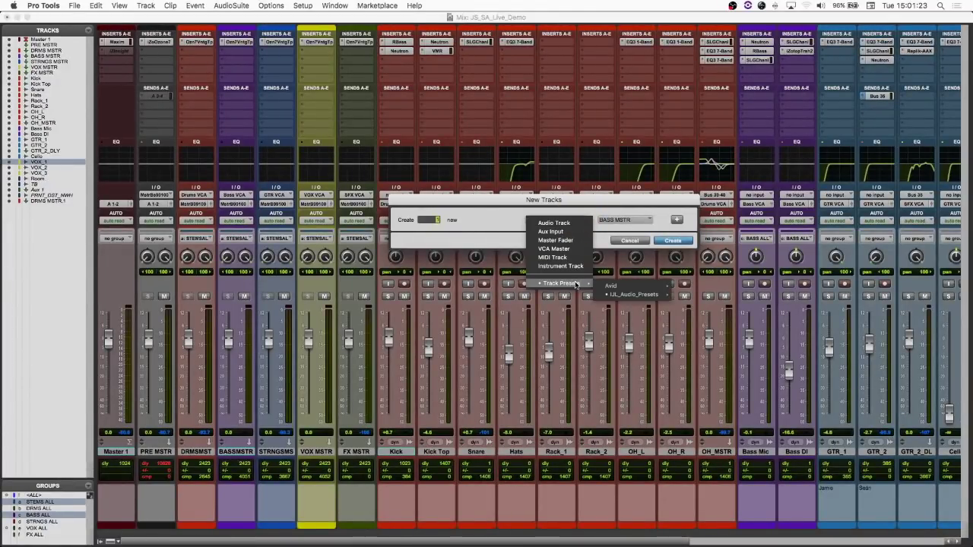
mouse_move(655, 295)
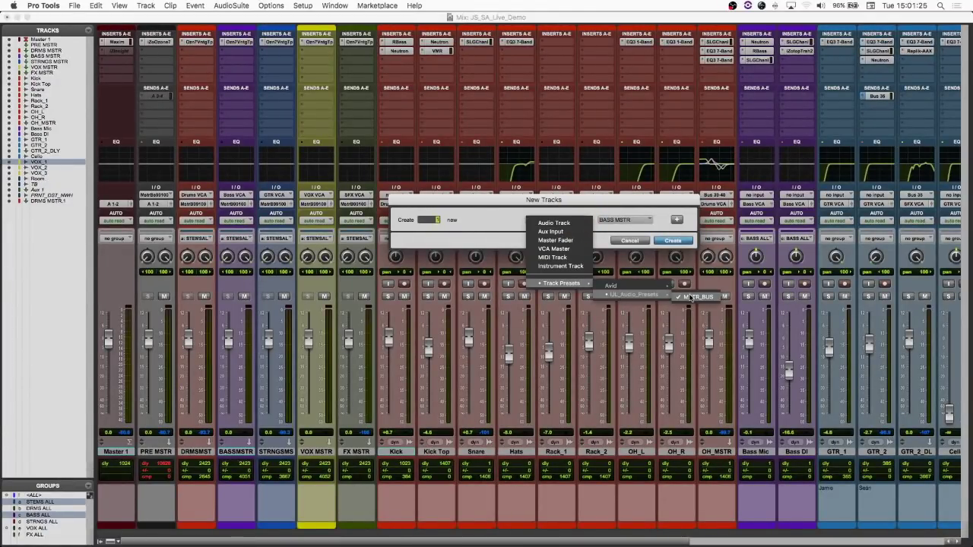
click(621, 209)
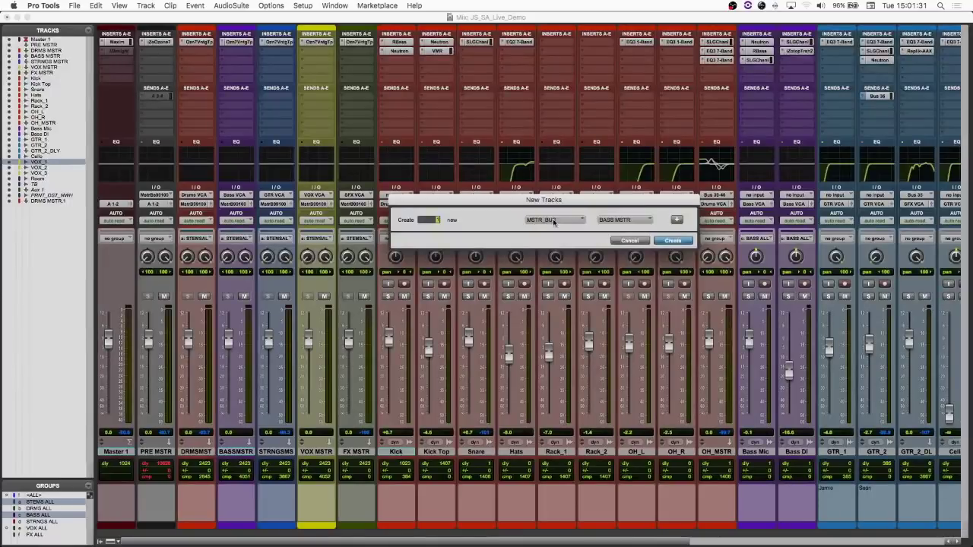
Check the track choice beside the MSTR_BUS preset and cancel creating the new track
click(608, 221)
click(582, 208)
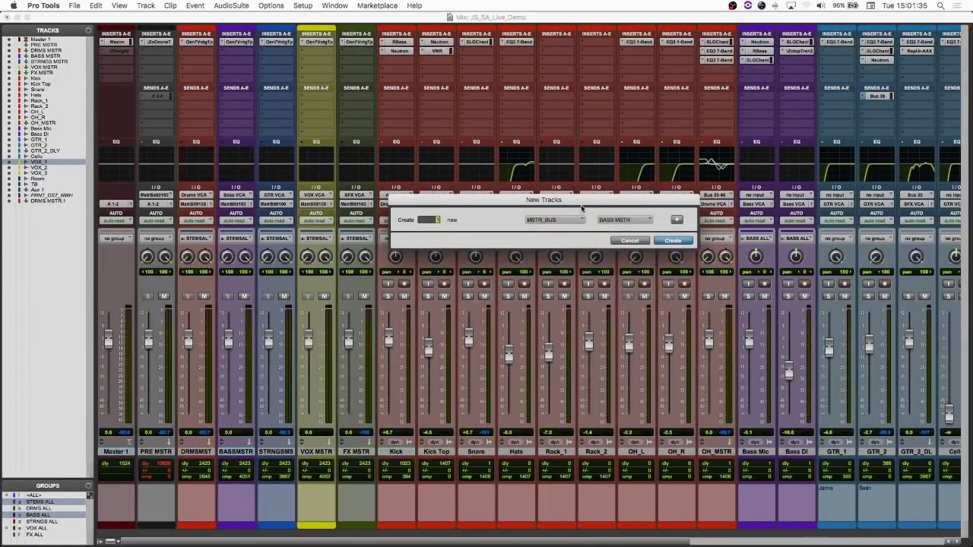
click(621, 242)
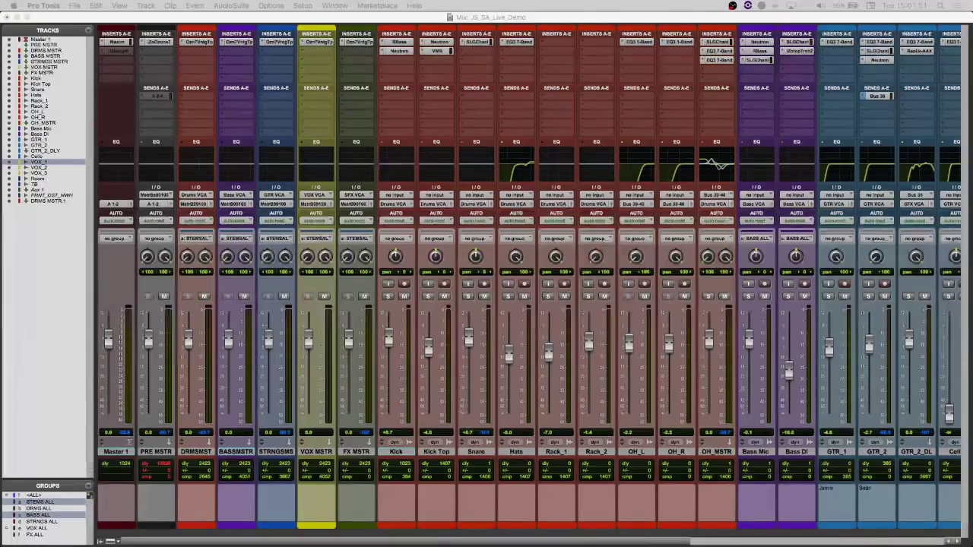
key(Down)
key(Down)
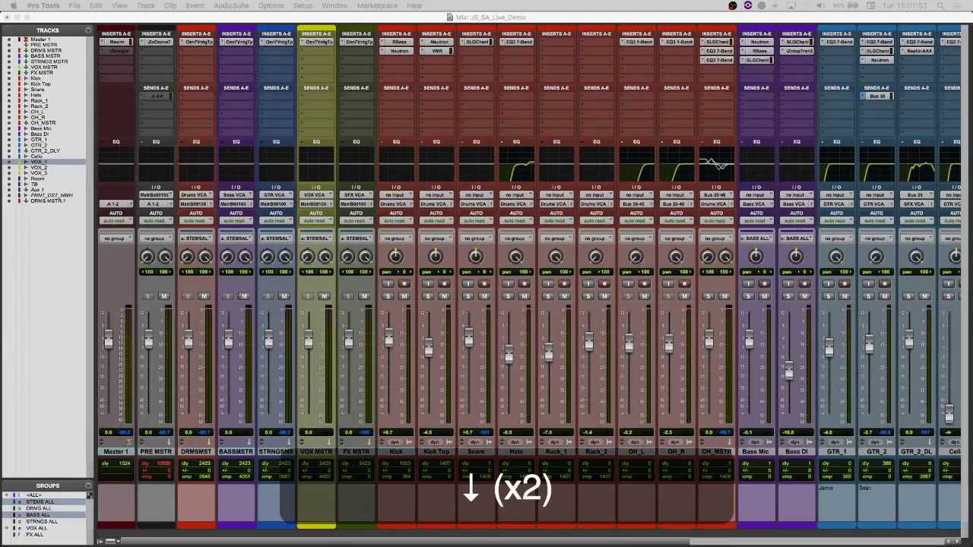